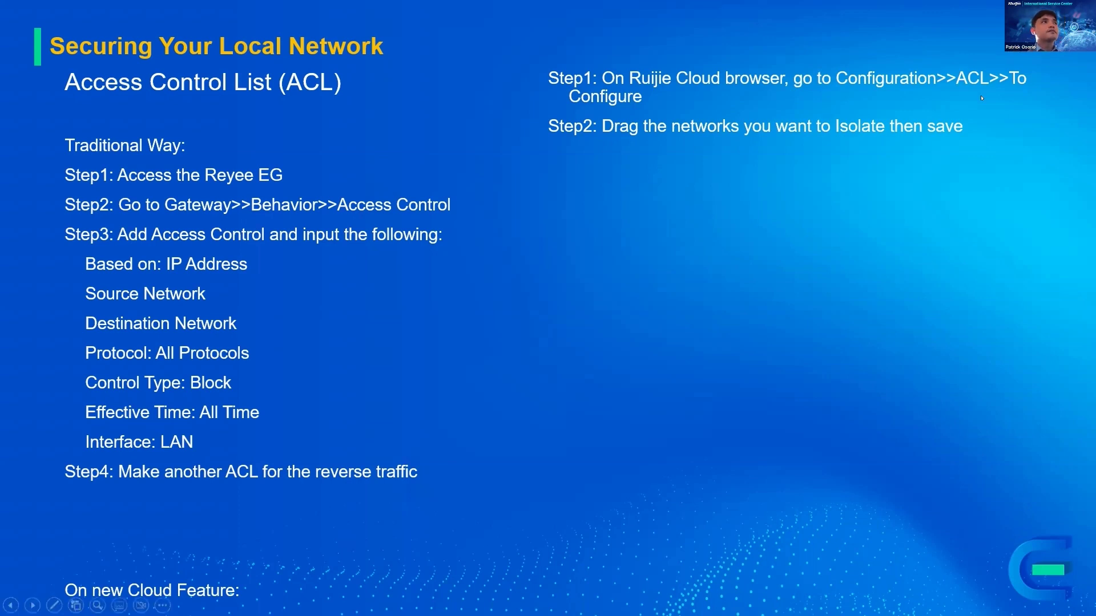
Advance to the 'Securing Your Local Network' slide comparing gateway and Ruijie Cloud ACL steps
left_click(689, 187)
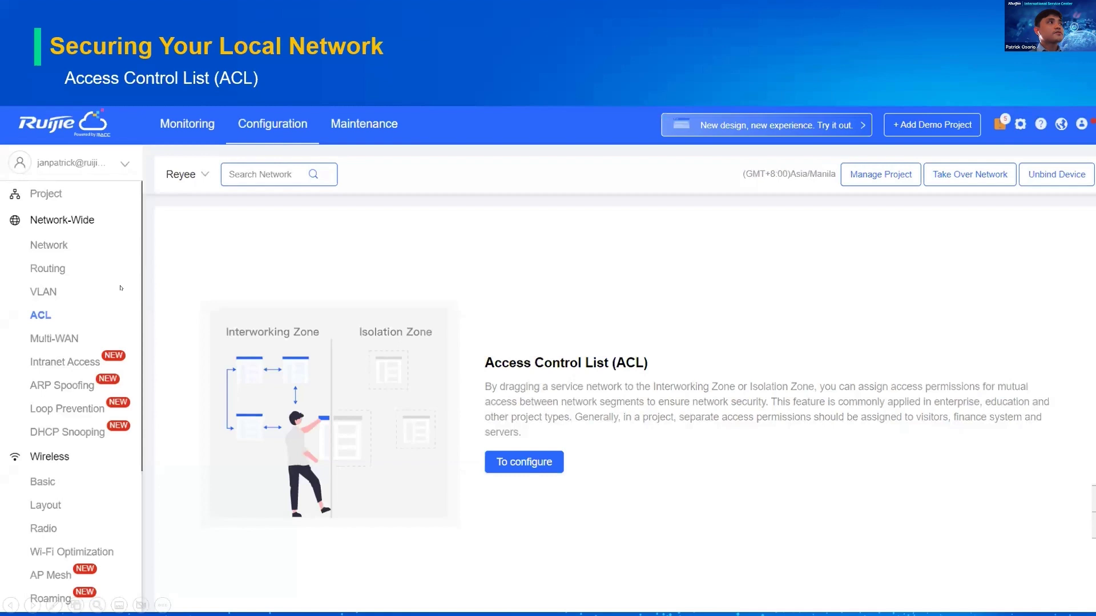
Review the EWEB gateway ACL block-rules slide, then continue to the 'Live Demo' slide
left_click(539, 453)
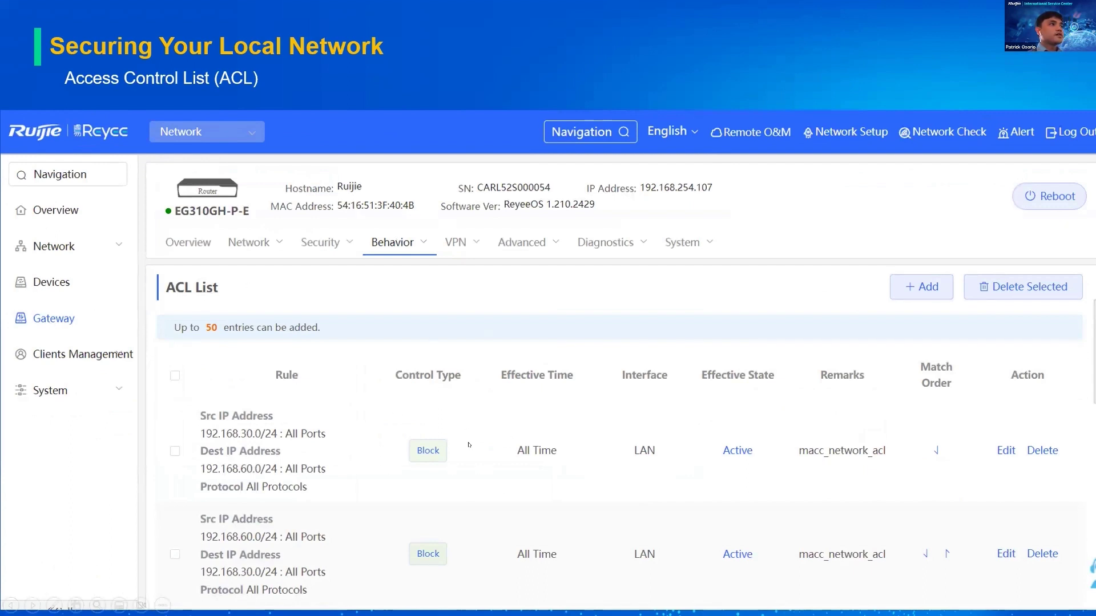
scroll(468, 400, "down", 5)
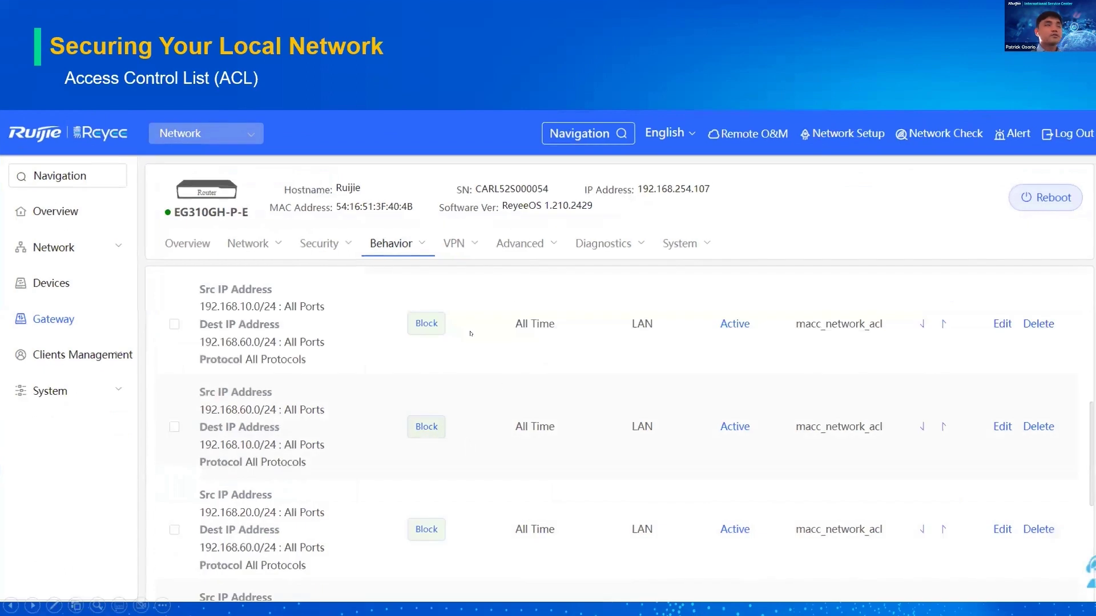
scroll(470, 333, "up", 5)
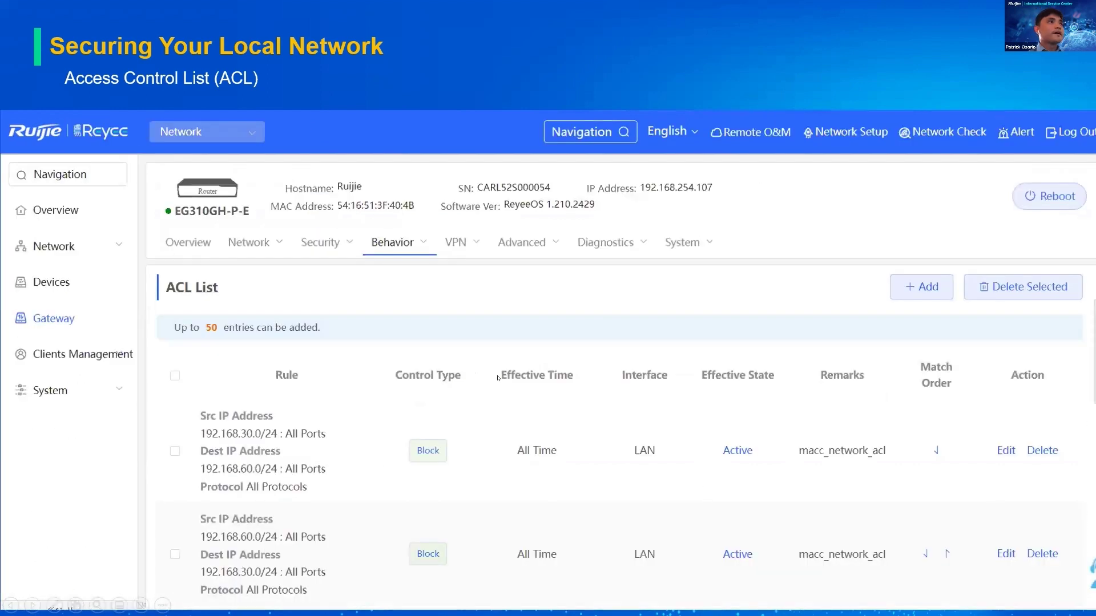
scroll(498, 378, "down", 5)
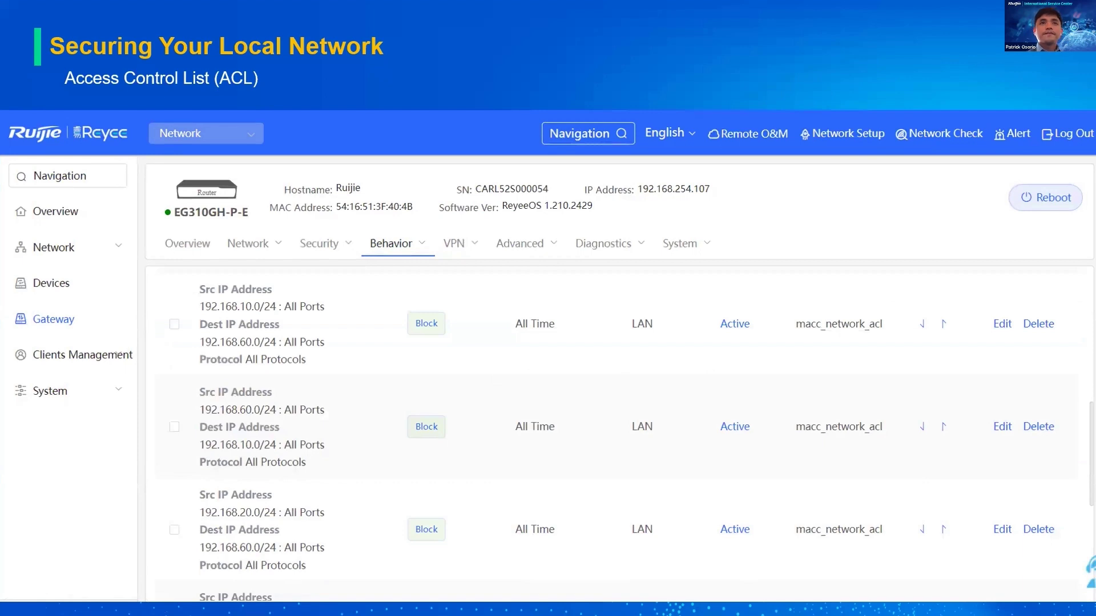
key("Right")
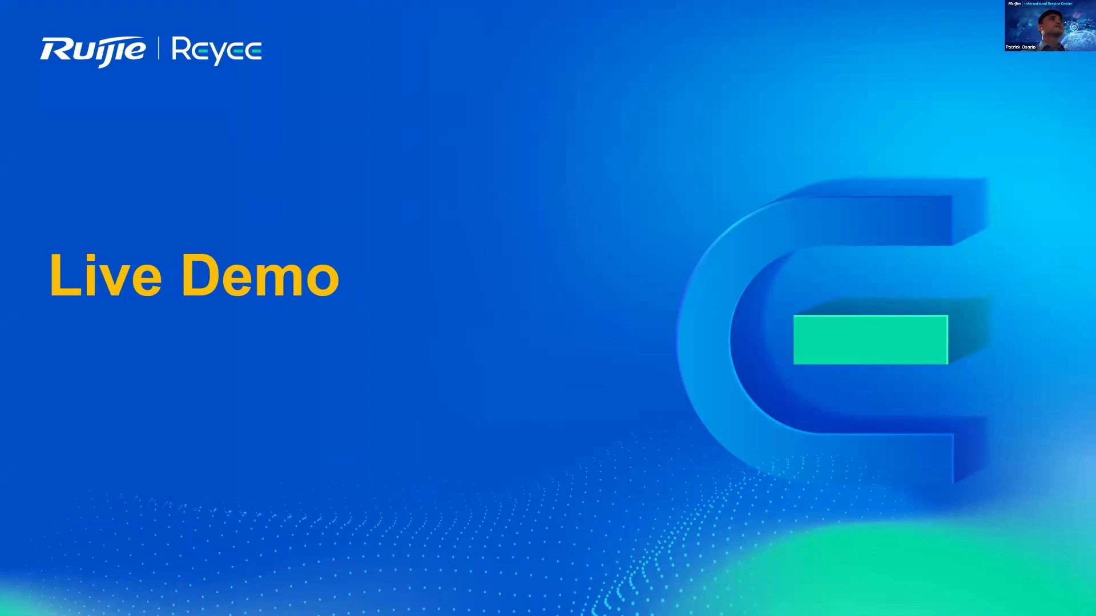
Switch to a maximized Chrome window and log into Ruijie Cloud's Overview dashboard
key("alt+Tab")
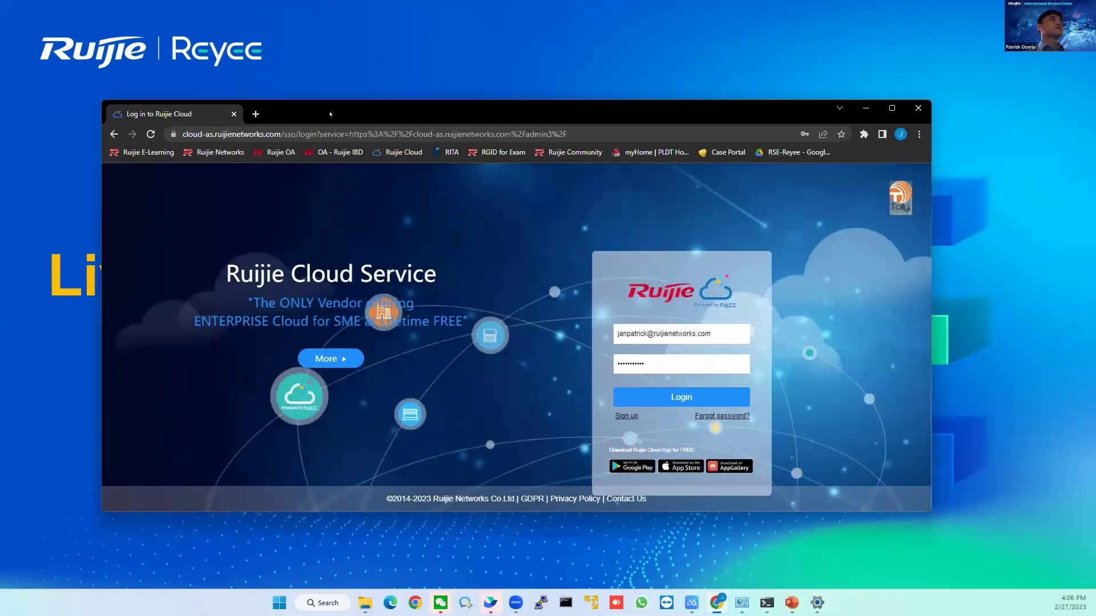
double_click(330, 114)
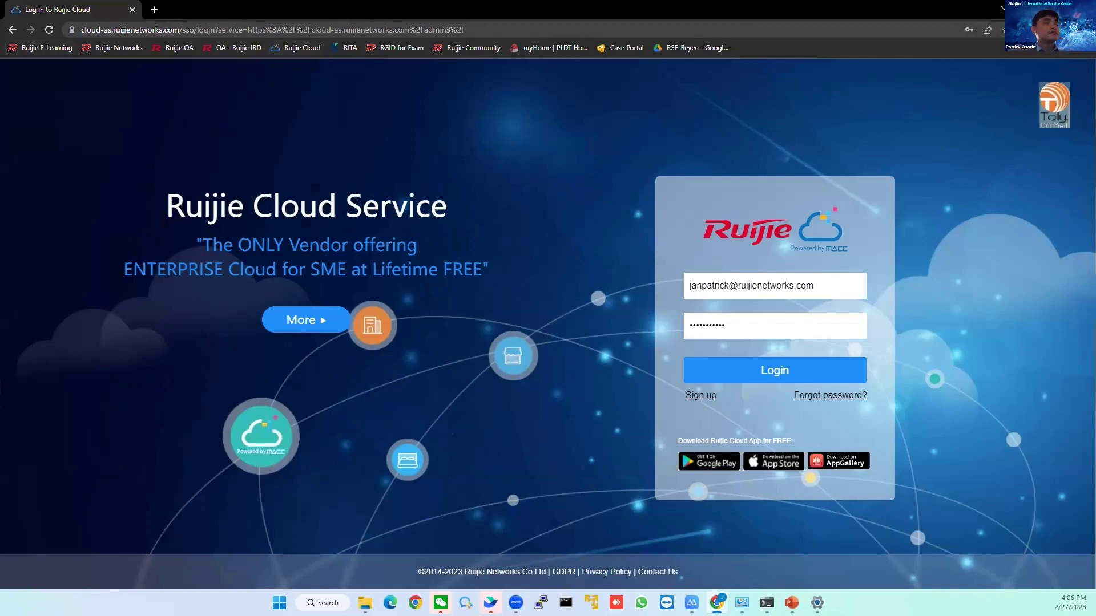
left_click(762, 371)
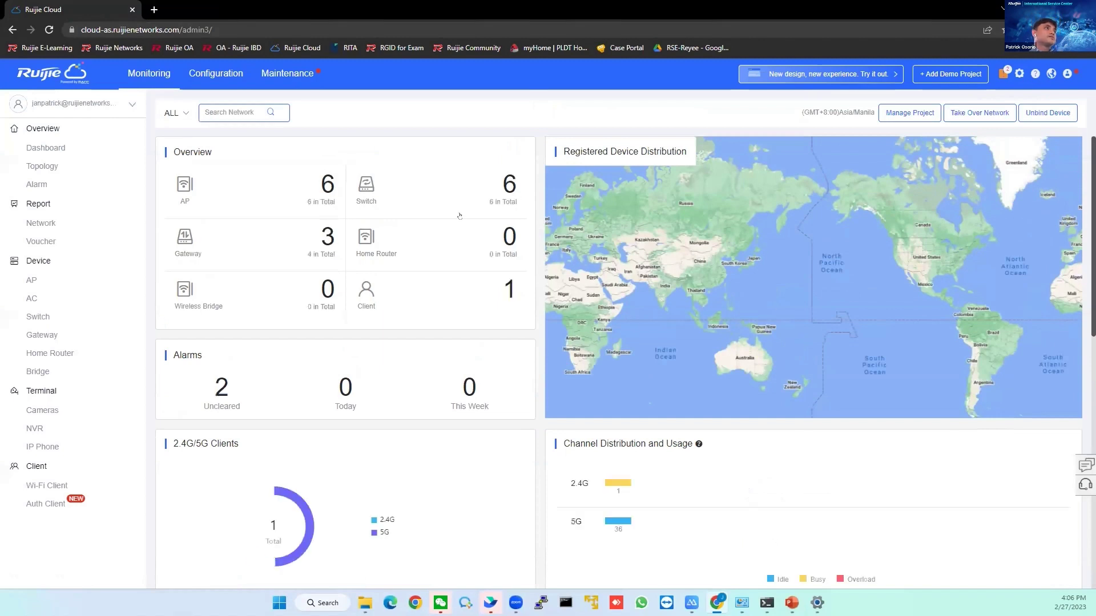
Open the Network-Wide ACL page for the Reyee2 project
left_click(216, 73)
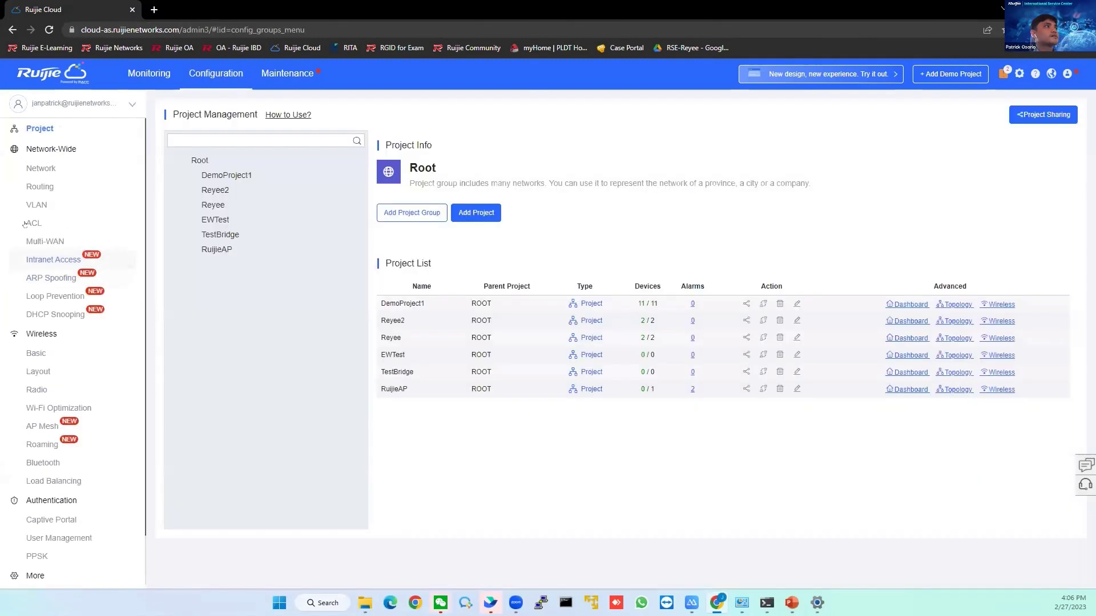
left_click(34, 223)
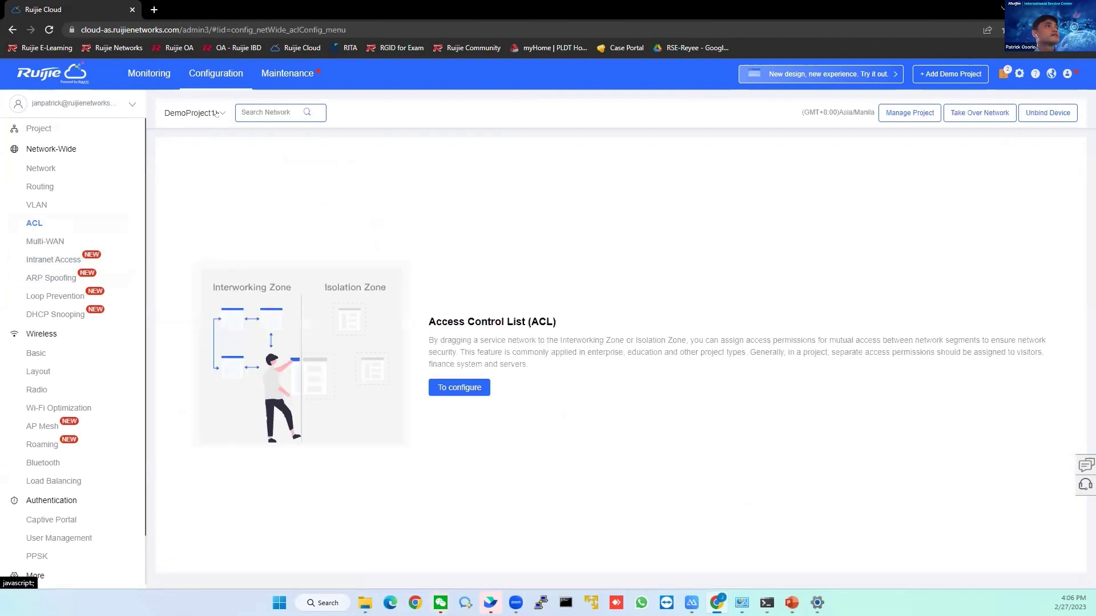
left_click(207, 114)
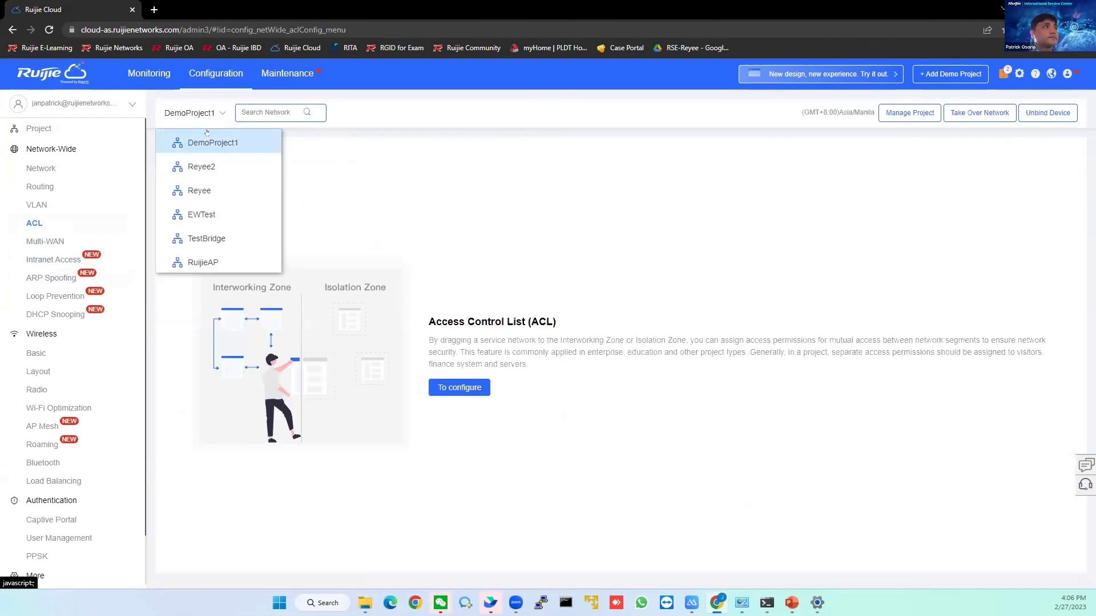
left_click(203, 167)
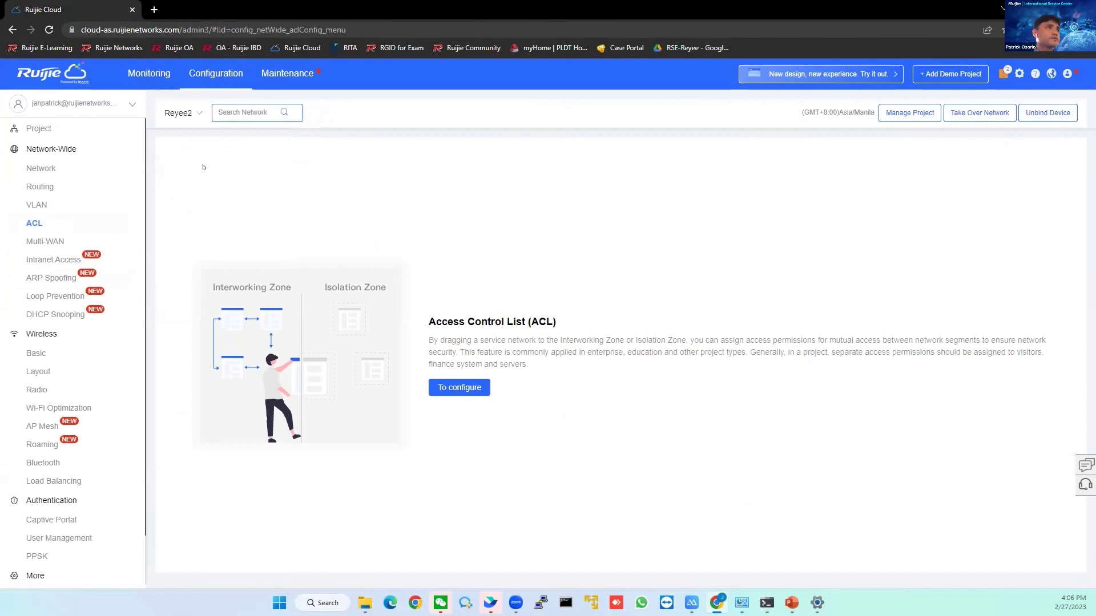
Move Guest_Wifi | VLAN60 into the Isolation Zone and save the ACL
left_click(455, 388)
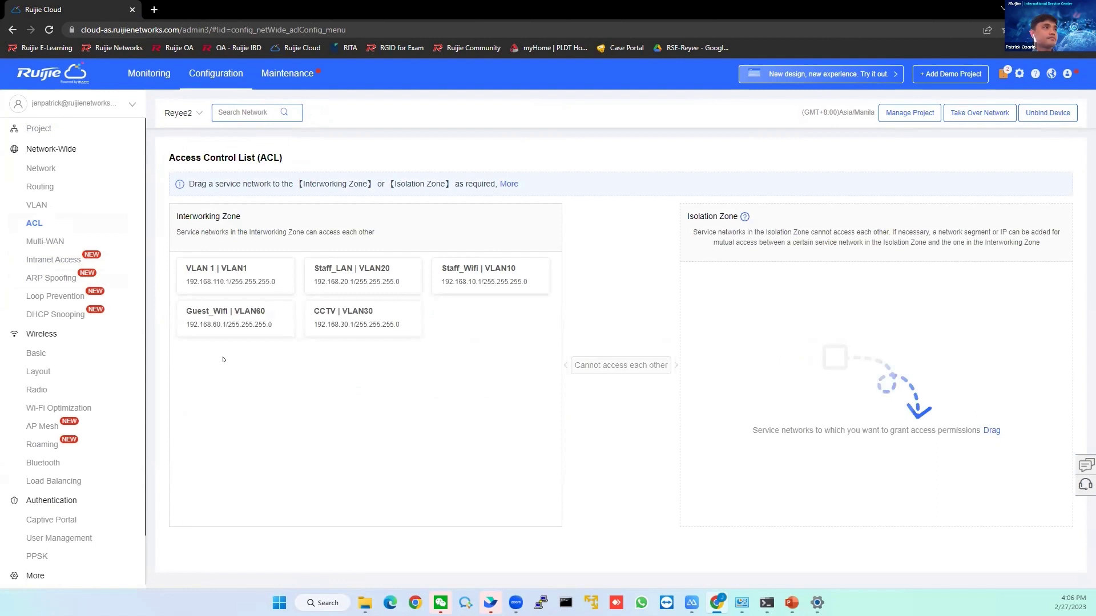
left_click_drag(197, 317, 831, 363)
left_click(649, 557)
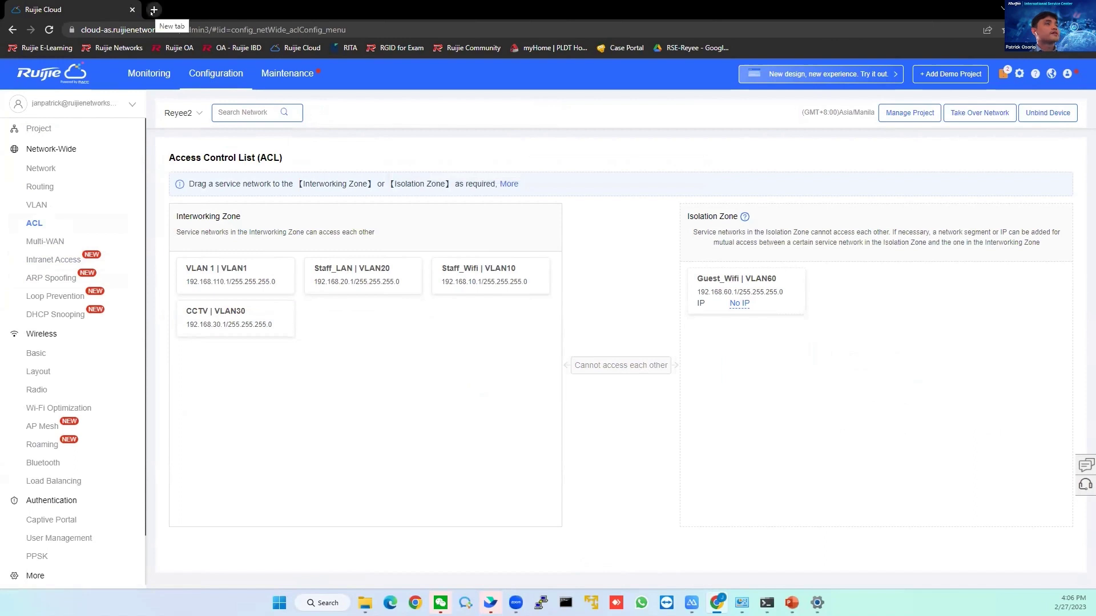
Log into the gateway's EWEB at 192.168.110.1 as Gateway, postponing the firmware upgrade
left_click(153, 11)
type("192")
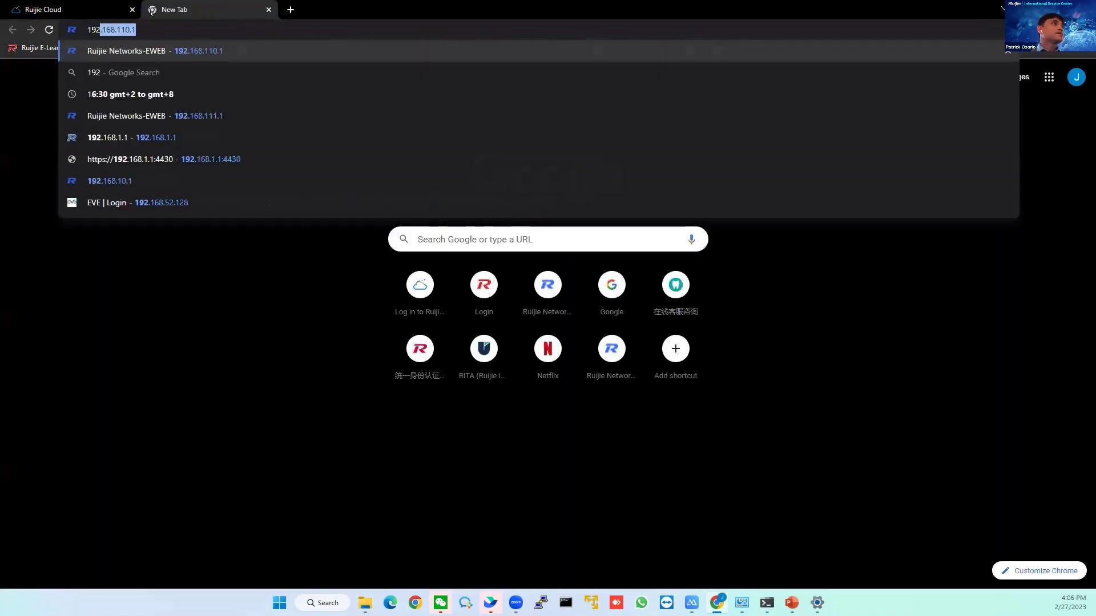
key("Return")
type("********")
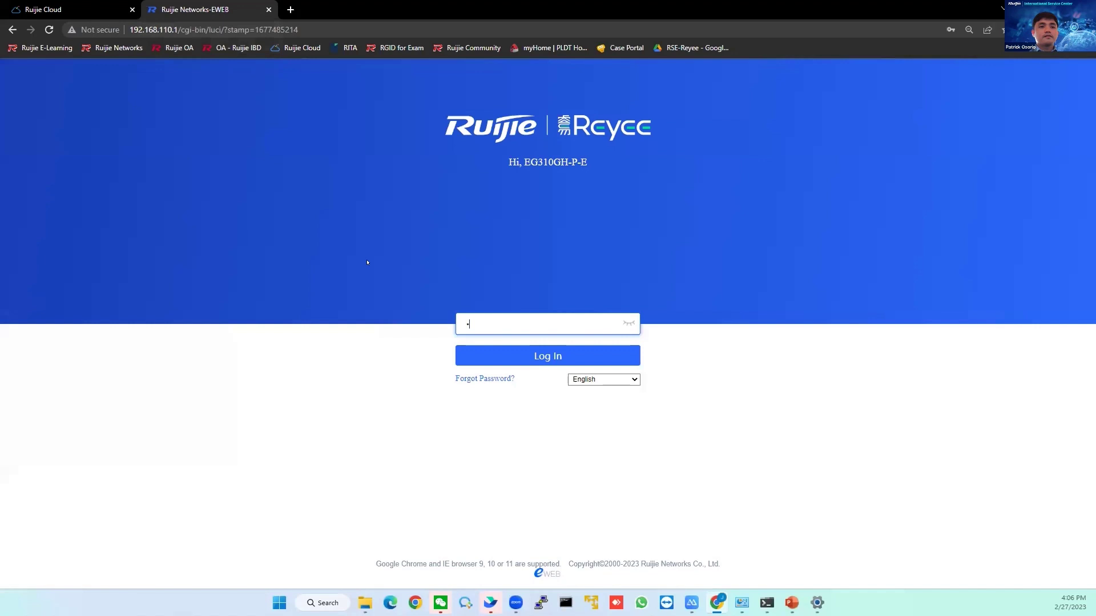
key("Return")
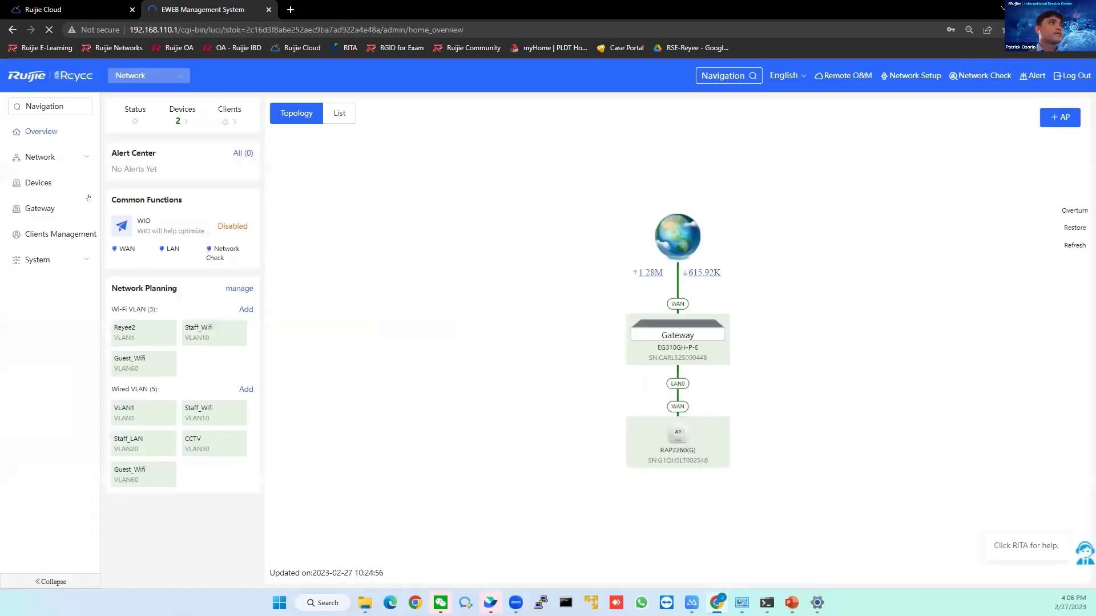
left_click(63, 208)
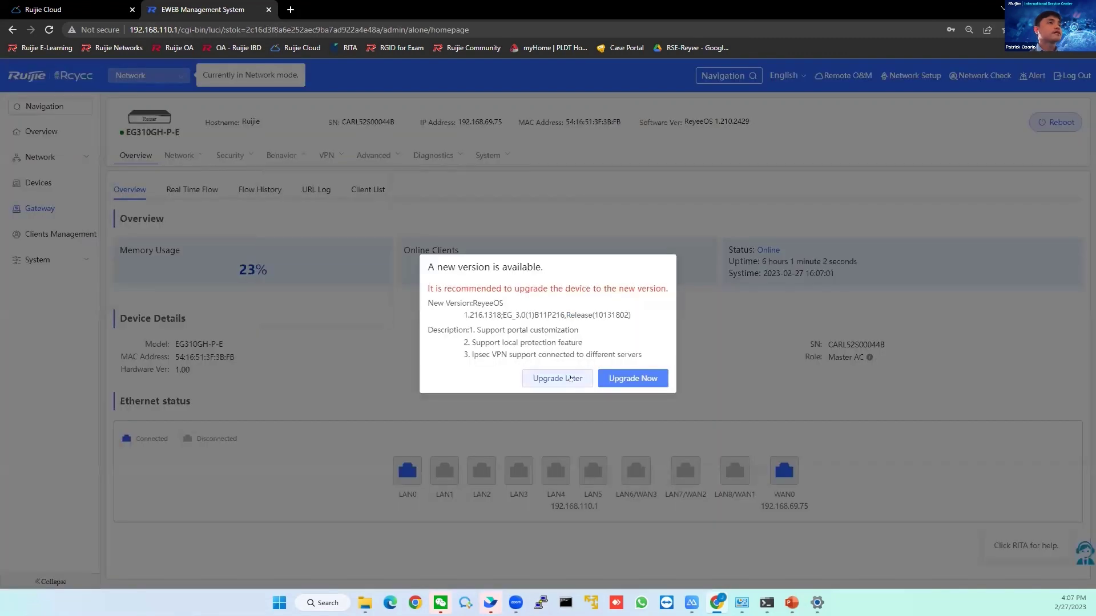
left_click(558, 378)
Review the gateway's Access Control block rules for 192.168.60.0/24, then return to Ruijie Cloud
mouse_move(282, 155)
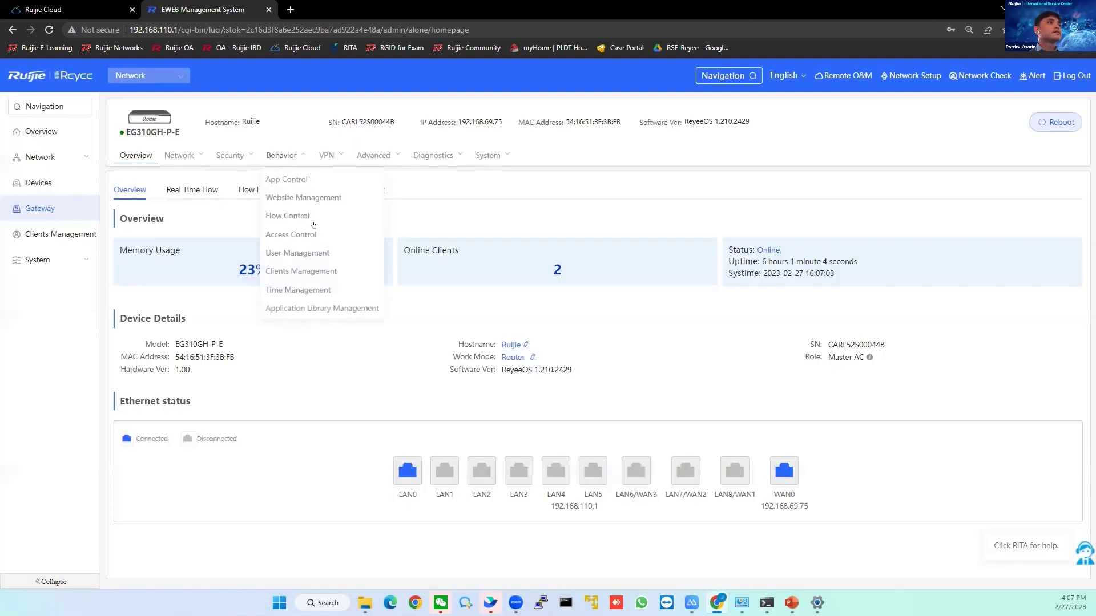
left_click(313, 235)
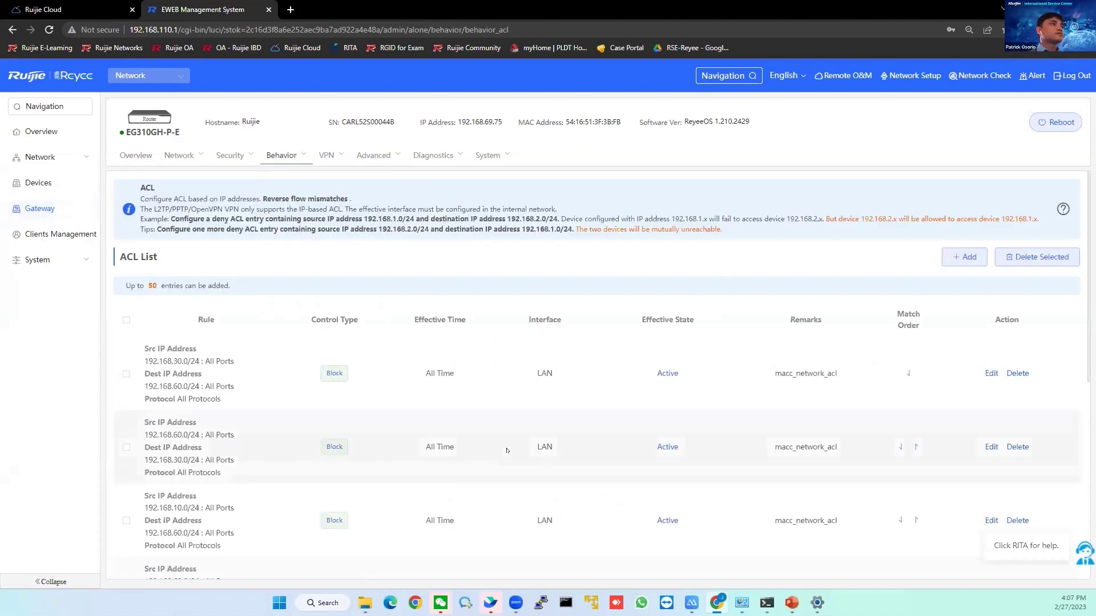
scroll(507, 450, "down", 7)
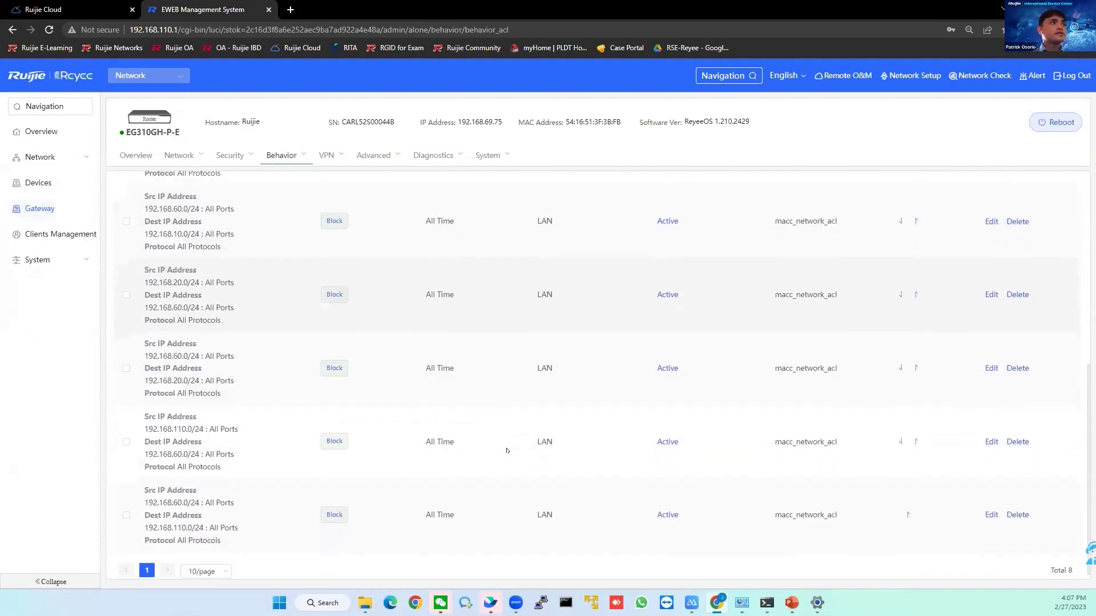
scroll(507, 451, "up", 7)
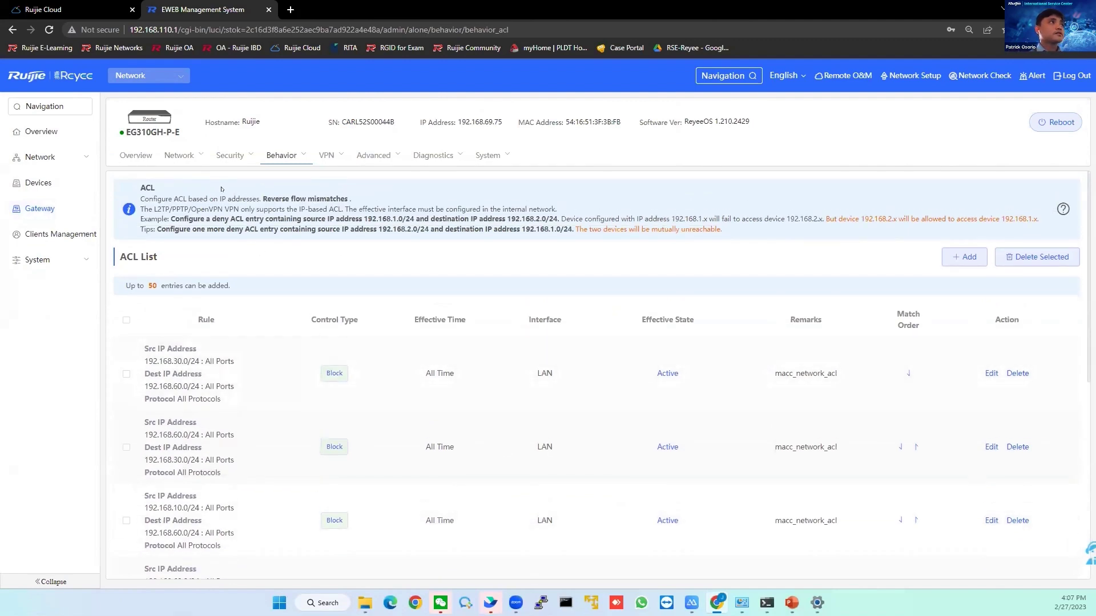
left_click(57, 3)
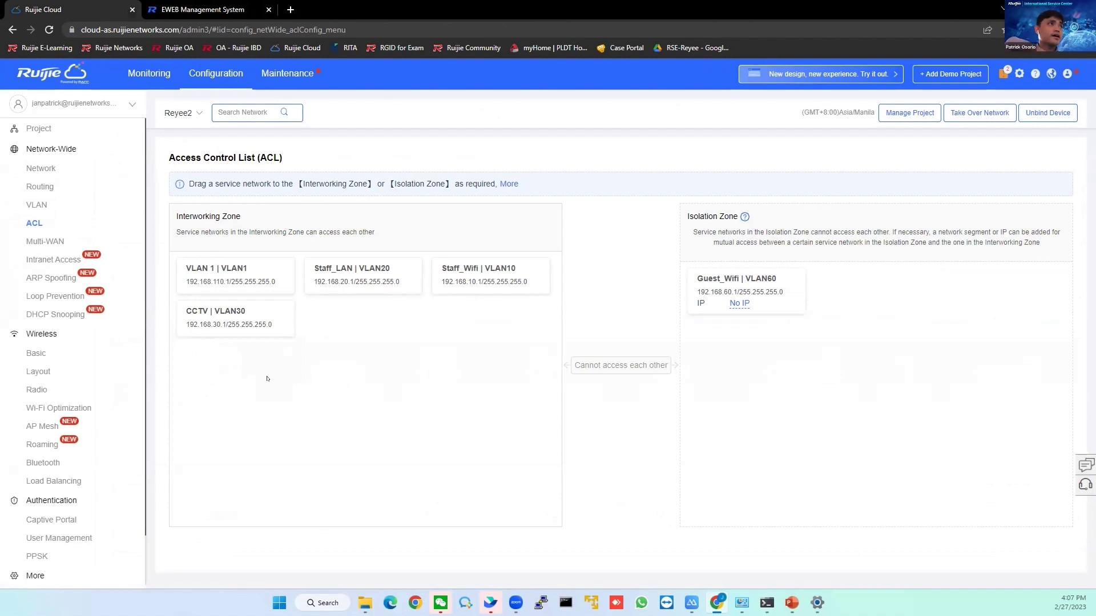
Return Guest_Wifi | VLAN60 to the Interworking Zone, save, and switch to the EWEB tab
left_click(186, 9)
left_click(68, 9)
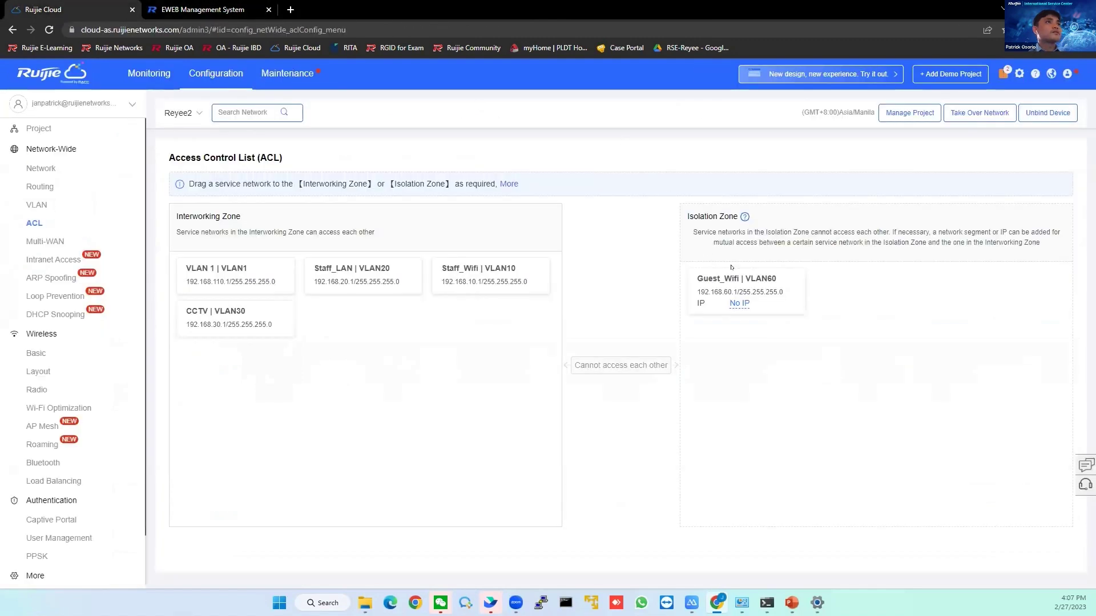
left_click_drag(708, 278, 514, 331)
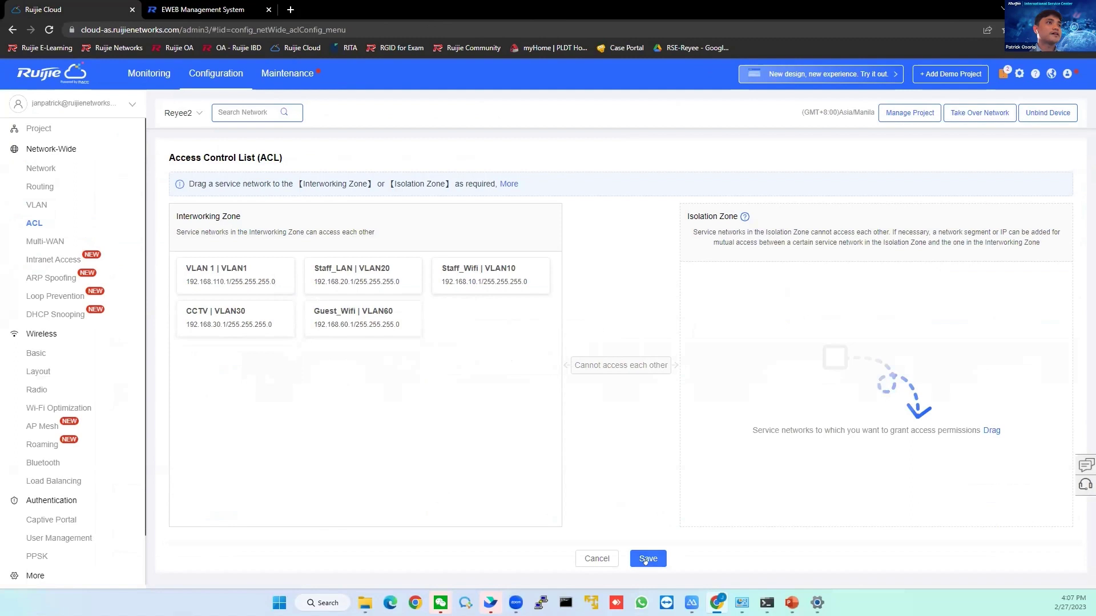
left_click(647, 559)
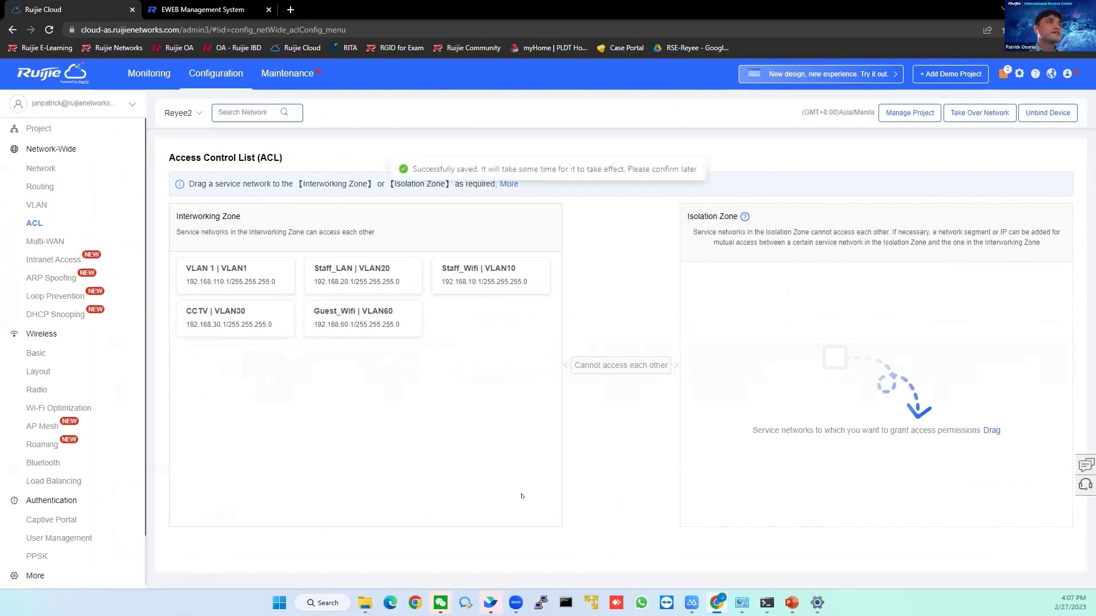
left_click(194, 9)
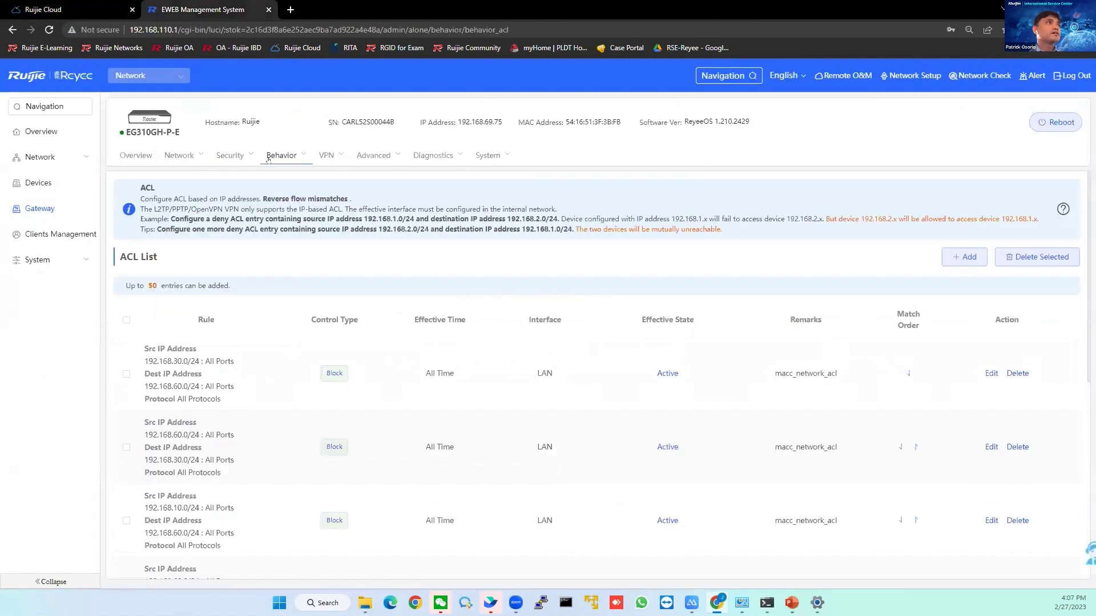
Reload the gateway's Access Control list to confirm it shows No Data, then return to Ruijie Cloud
mouse_move(268, 160)
left_click(298, 234)
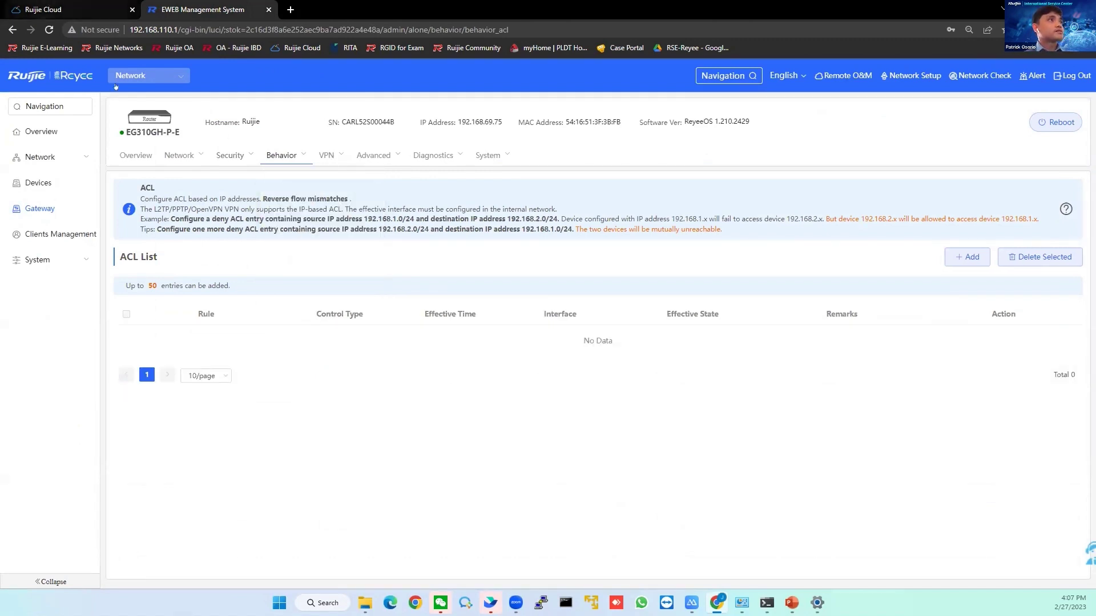
key("ctrl+Tab")
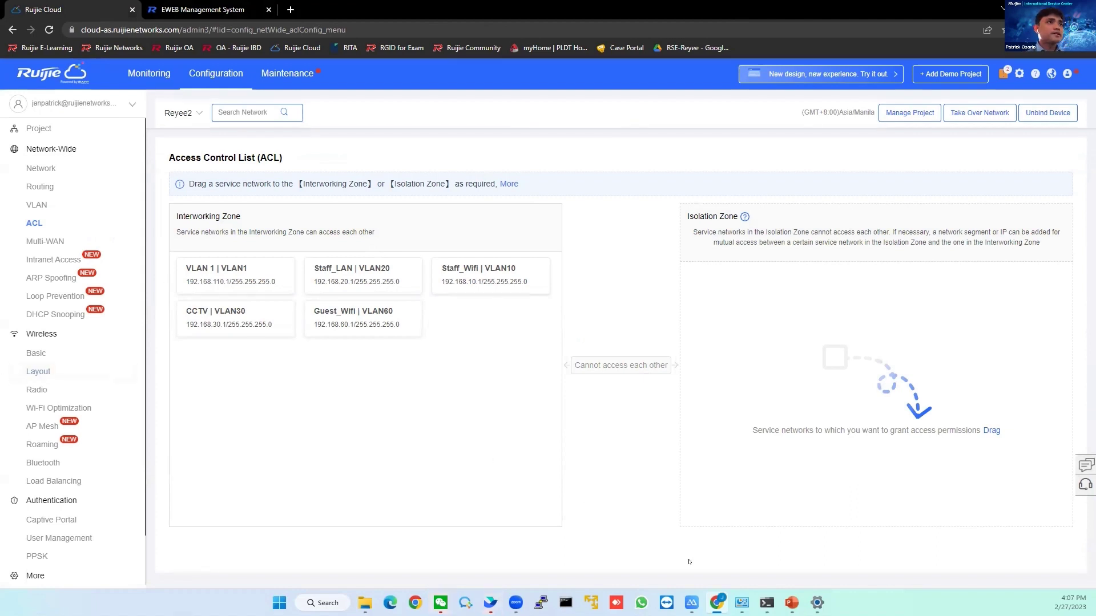
Bring up ApowerMirror from the taskbar and drag its window over the ACL page
left_click(689, 607)
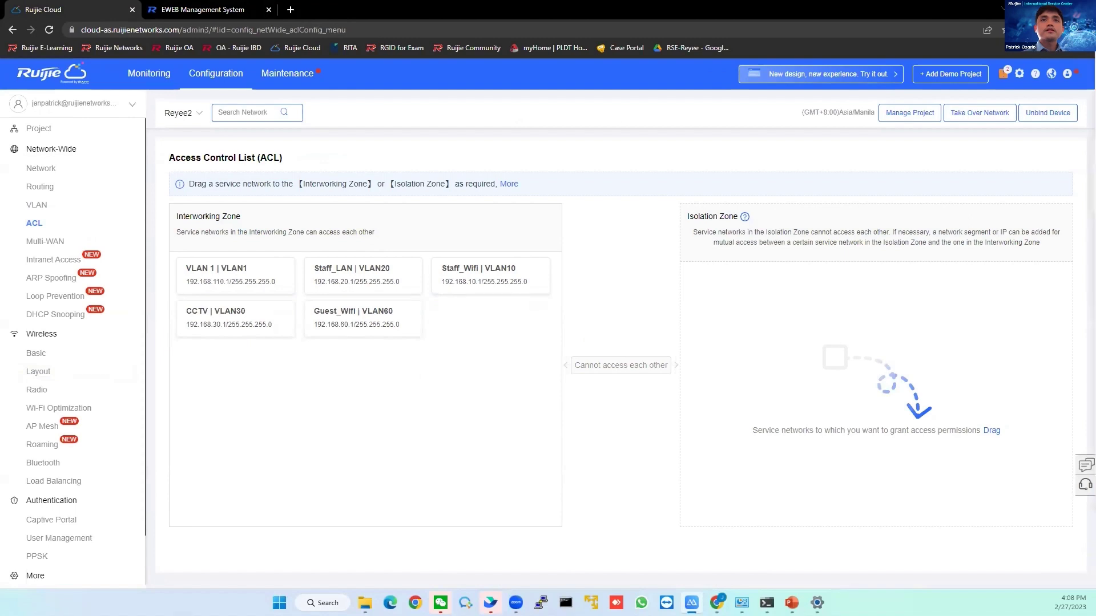
left_click_drag(869, 84, 575, 112)
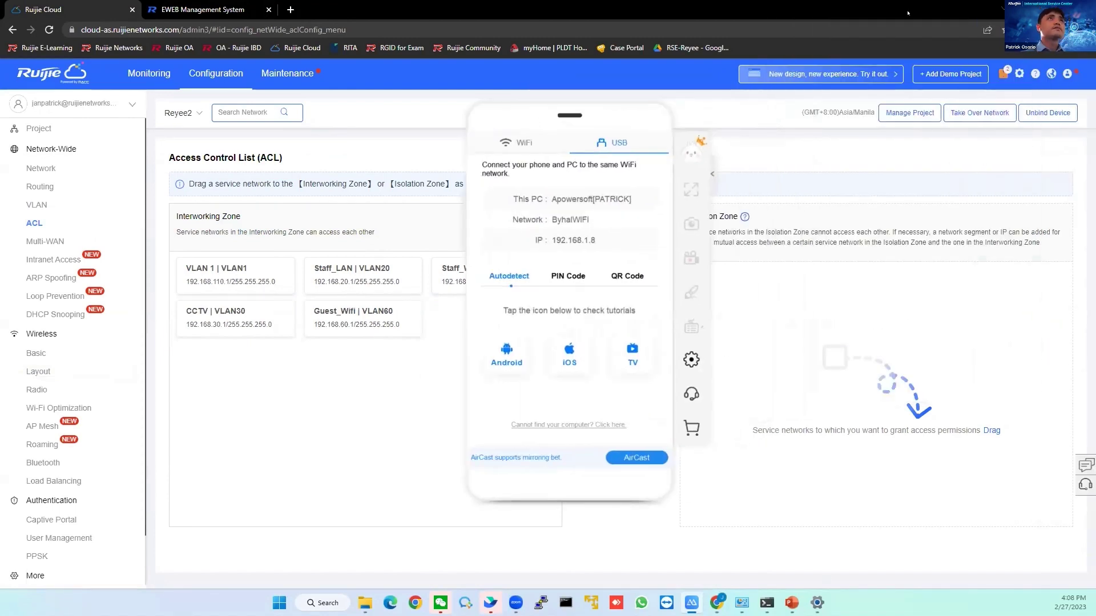
Restore down and minimize the Chrome window to reveal ApowerMirror
left_click(934, 6)
double_click(935, 6)
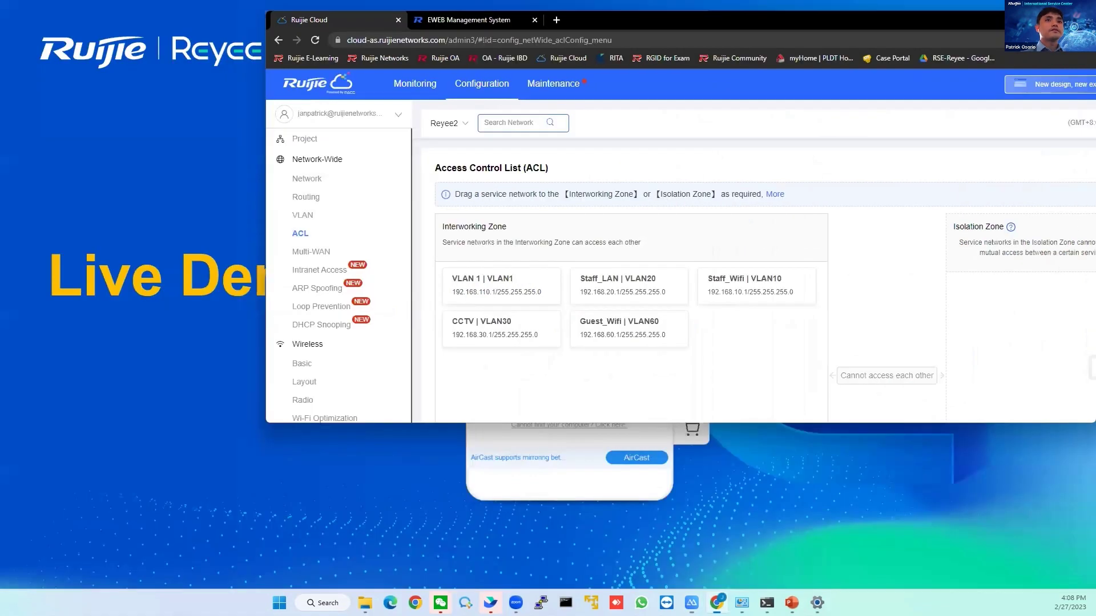
key("super+Down")
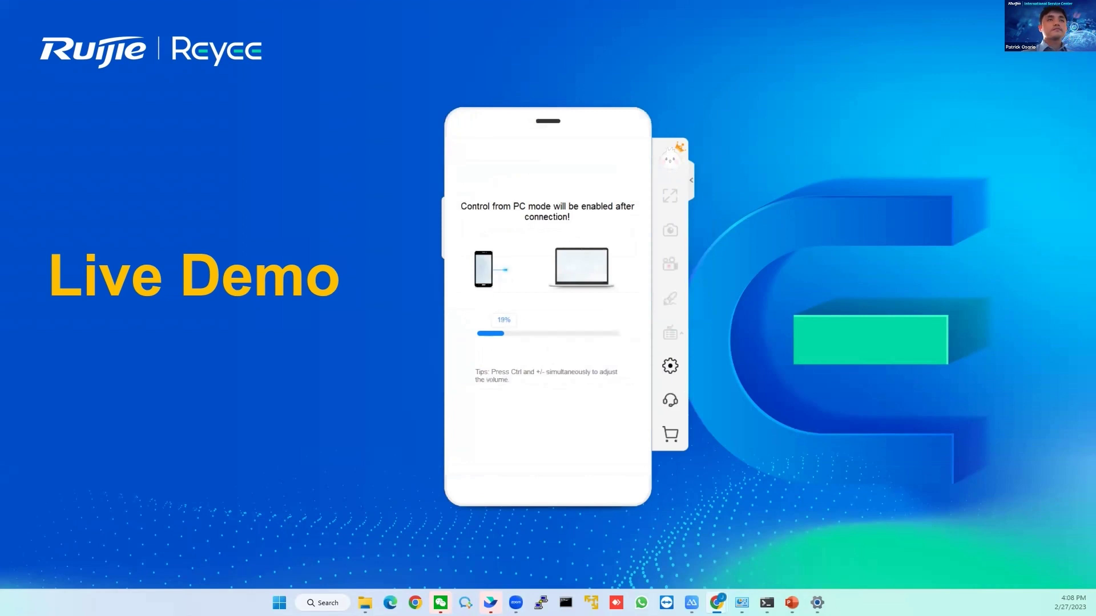
Reposition ApowerMirror and retry the phone connection until it mirrors the My projects list
left_click_drag(598, 122, 687, 69)
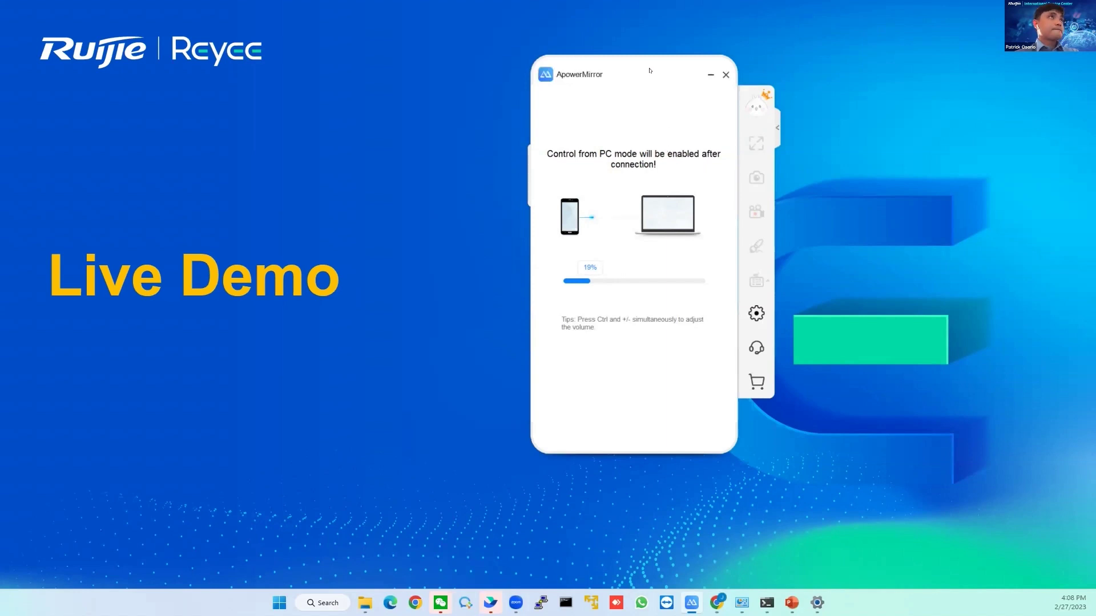
left_click_drag(662, 67, 717, 69)
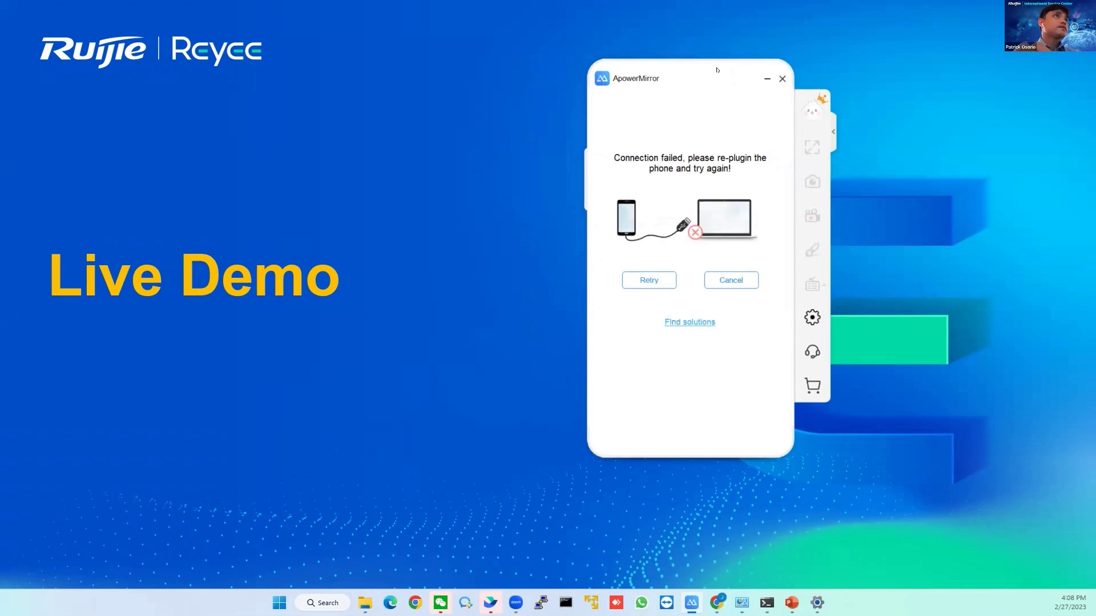
left_click(660, 279)
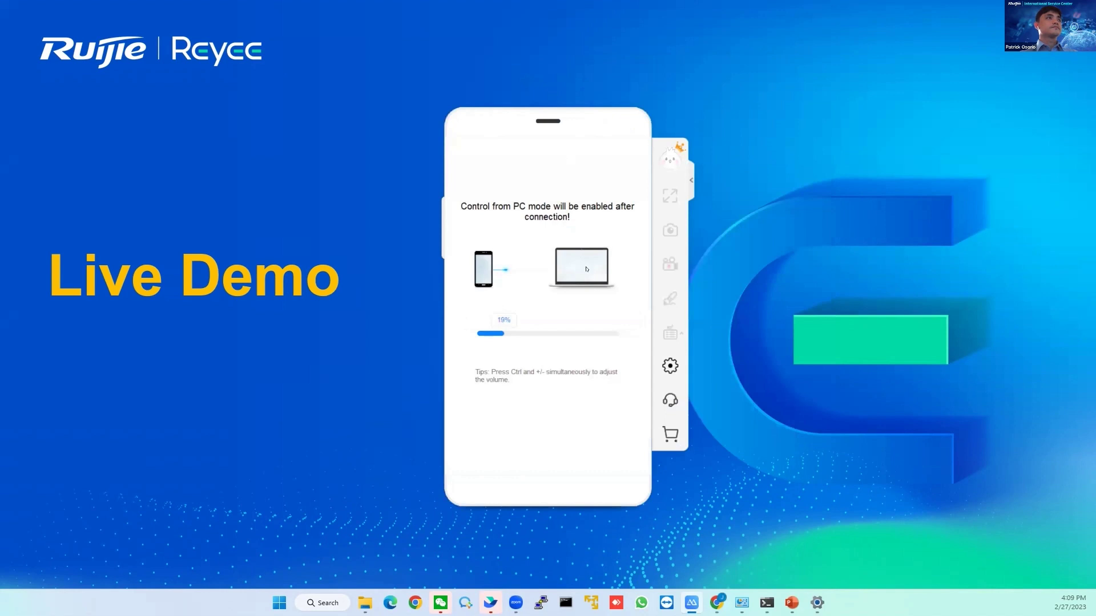
left_click_drag(586, 115, 742, 64)
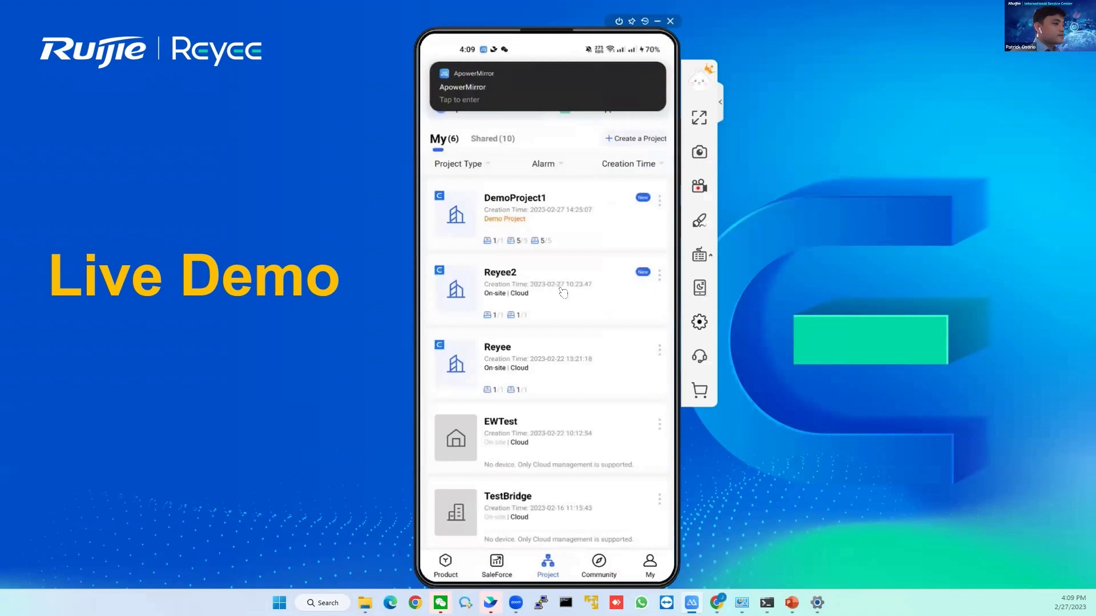
Open the Reyee2 project and choose Access Control from its Tool Kit
left_click(563, 293)
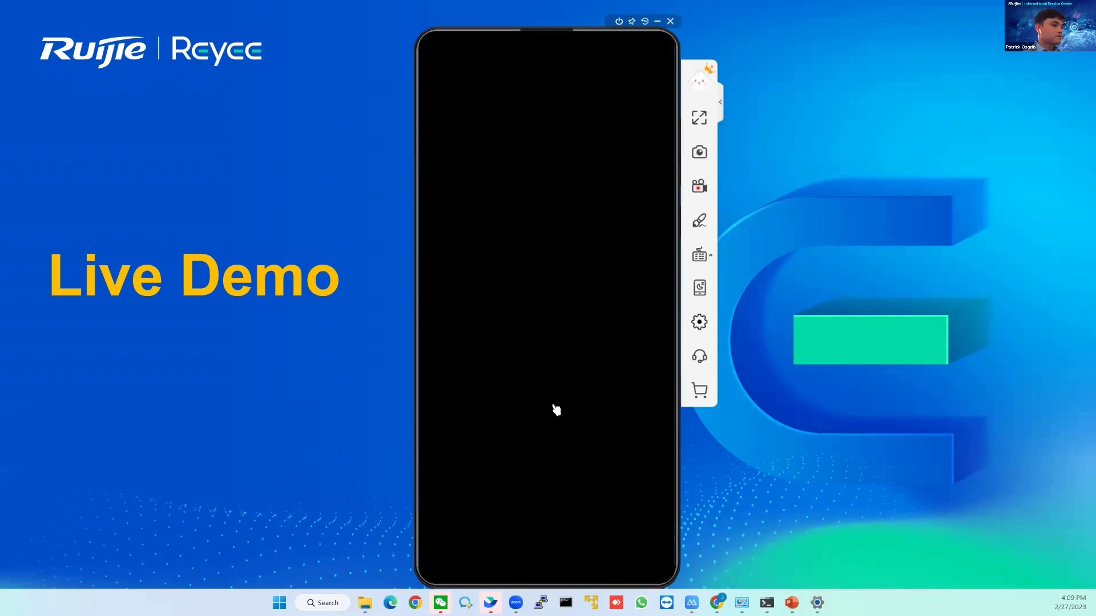
scroll(556, 409, "down", 7)
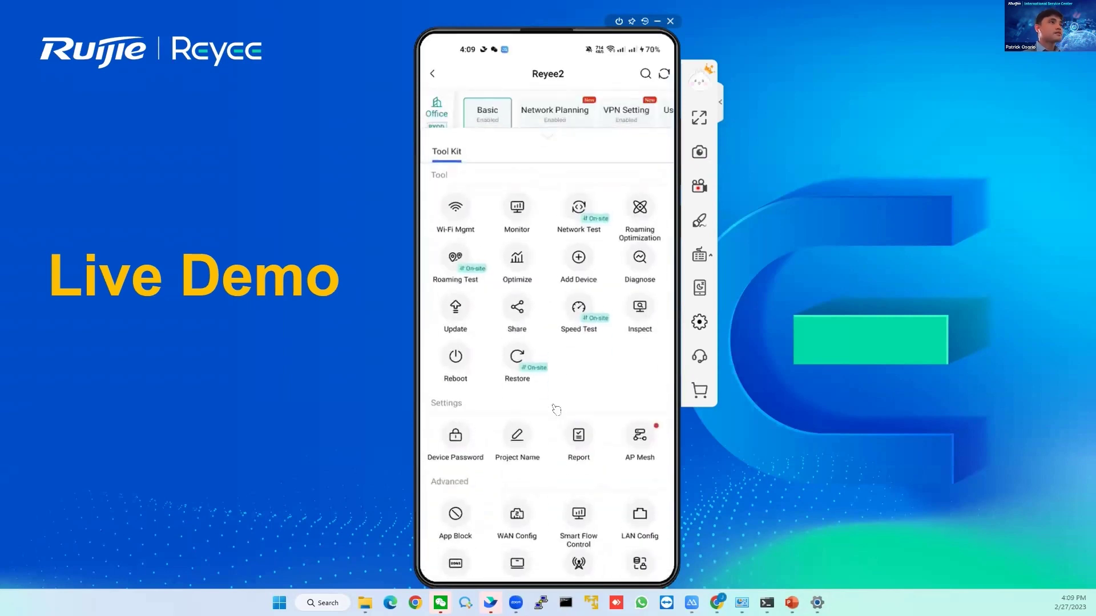
scroll(556, 410, "down", 2)
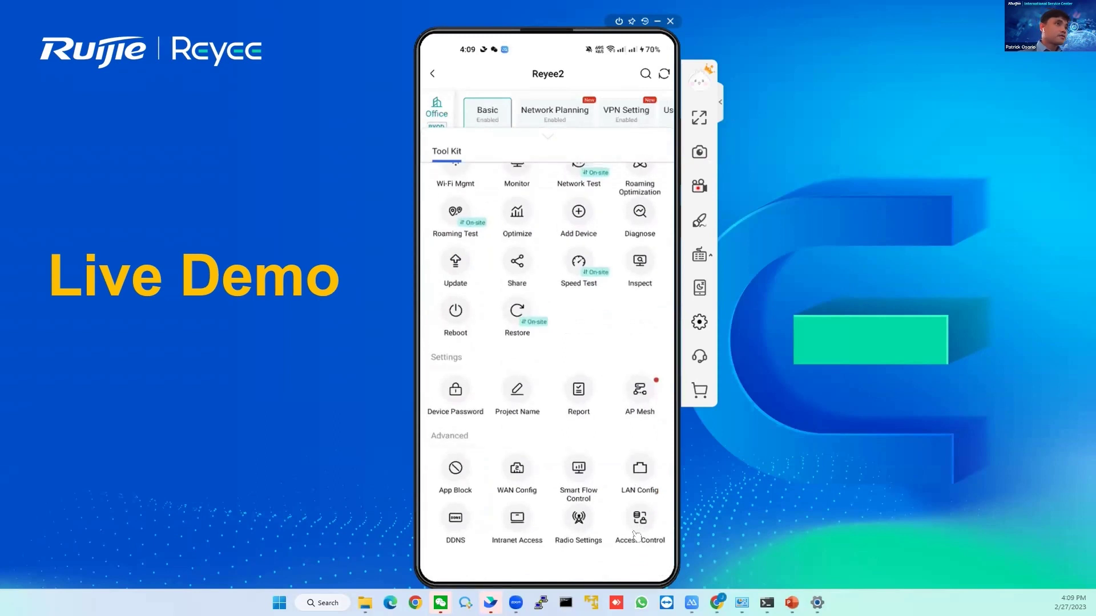
left_click(630, 562)
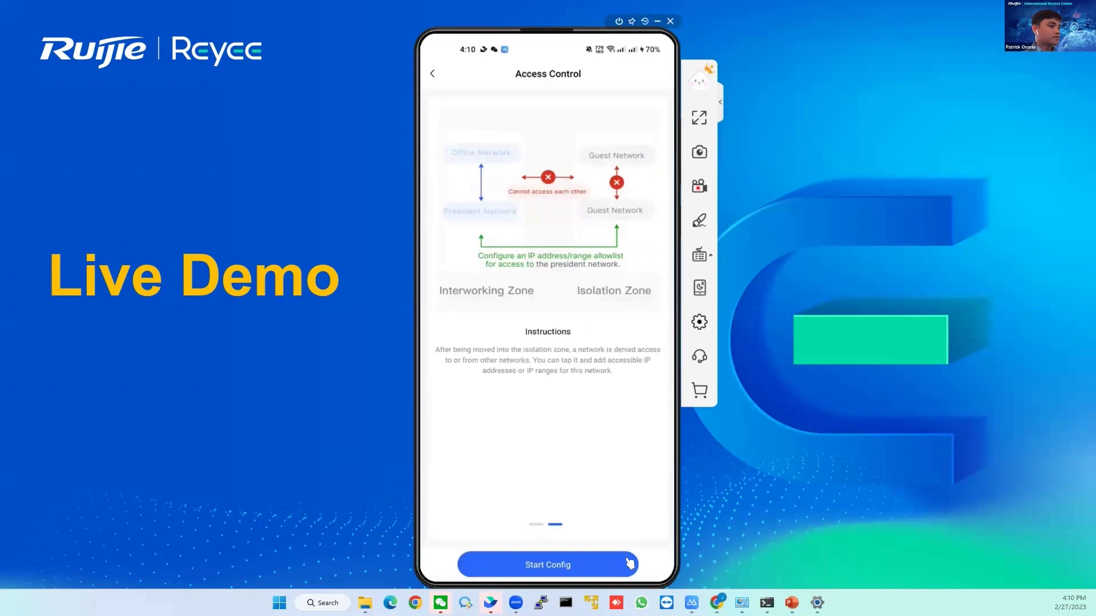
Show the Access Control zones with Guest_Wifi | 60 in the Isolation Zone, then minimize ApowerMirror
left_click(630, 563)
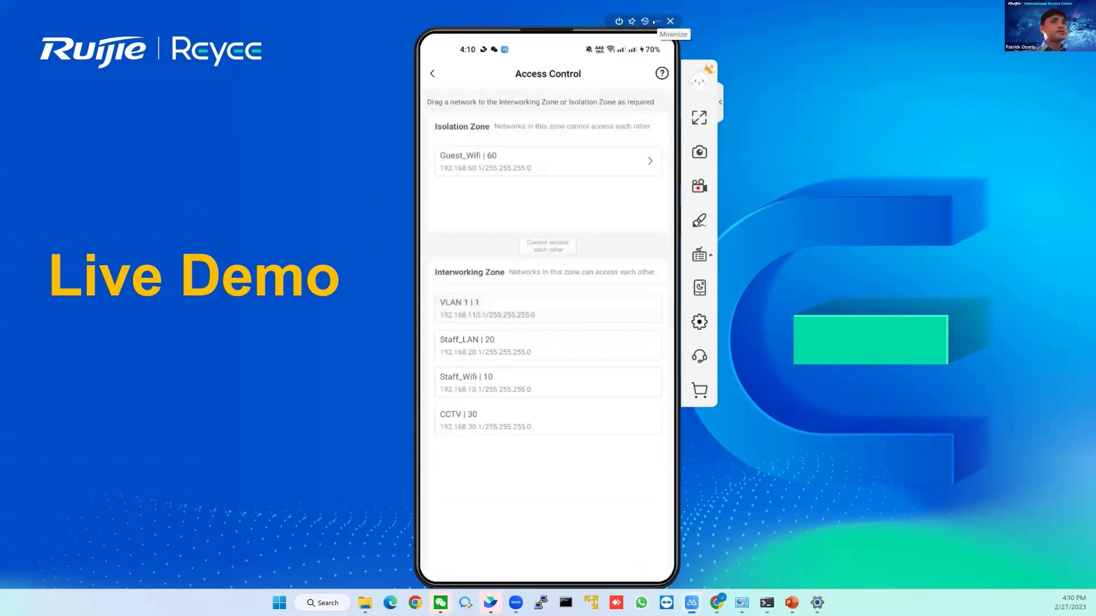
left_click(656, 21)
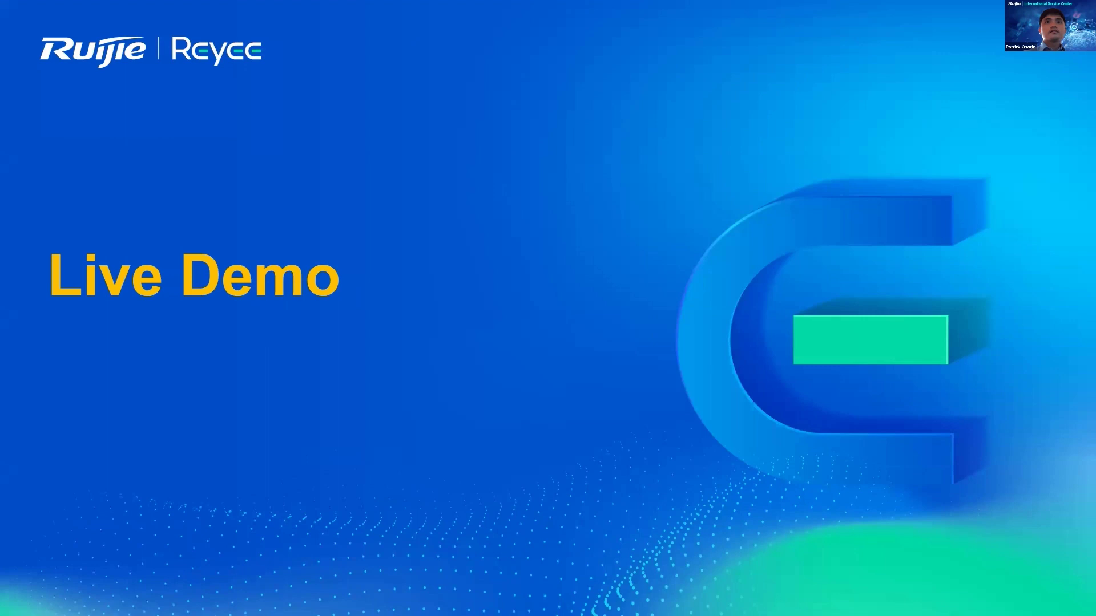
Maximize Chrome and reload the EWEB Access Control list showing the 192.168.60.0/24 Block rules
key("alt+Tab")
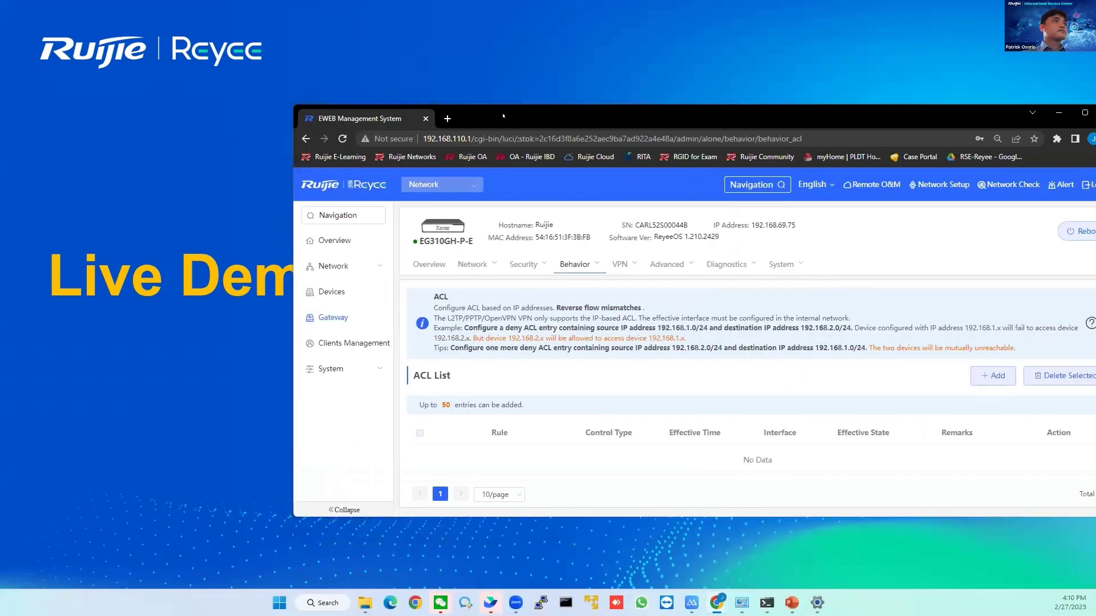
double_click(503, 116)
mouse_move(276, 158)
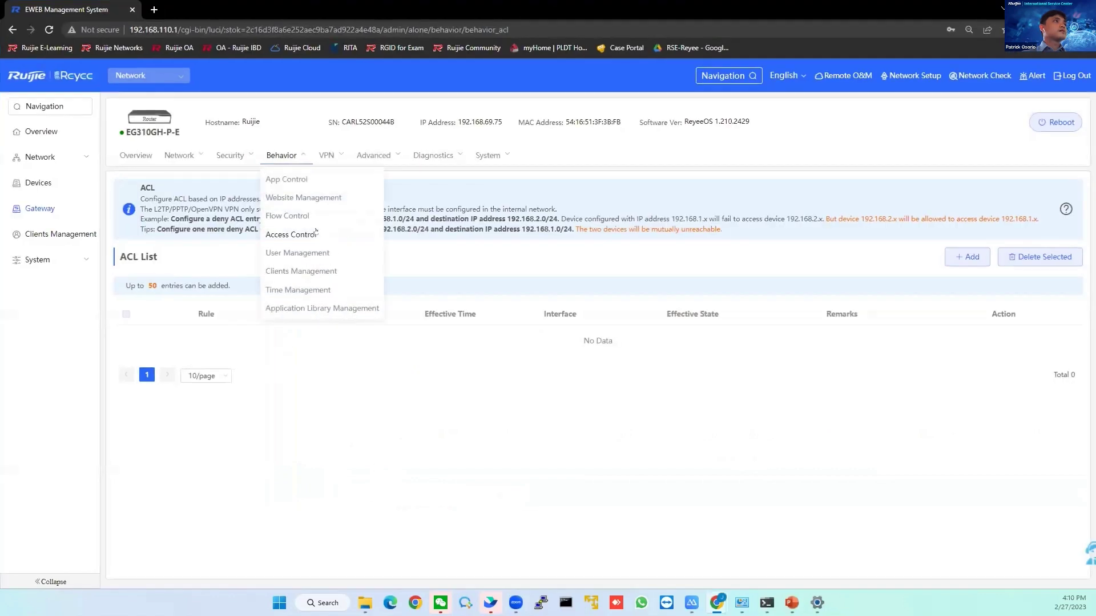
left_click(290, 232)
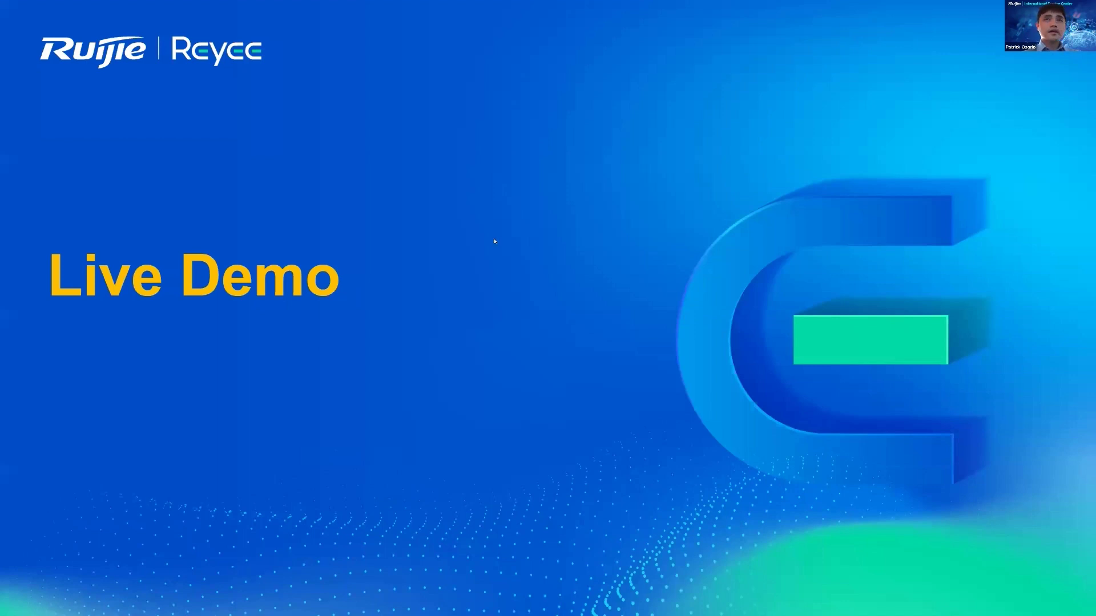
Advance to the 'Securing Your Local Network' ARP Spoofing slide and reveal its definition bullet
left_click(444, 251)
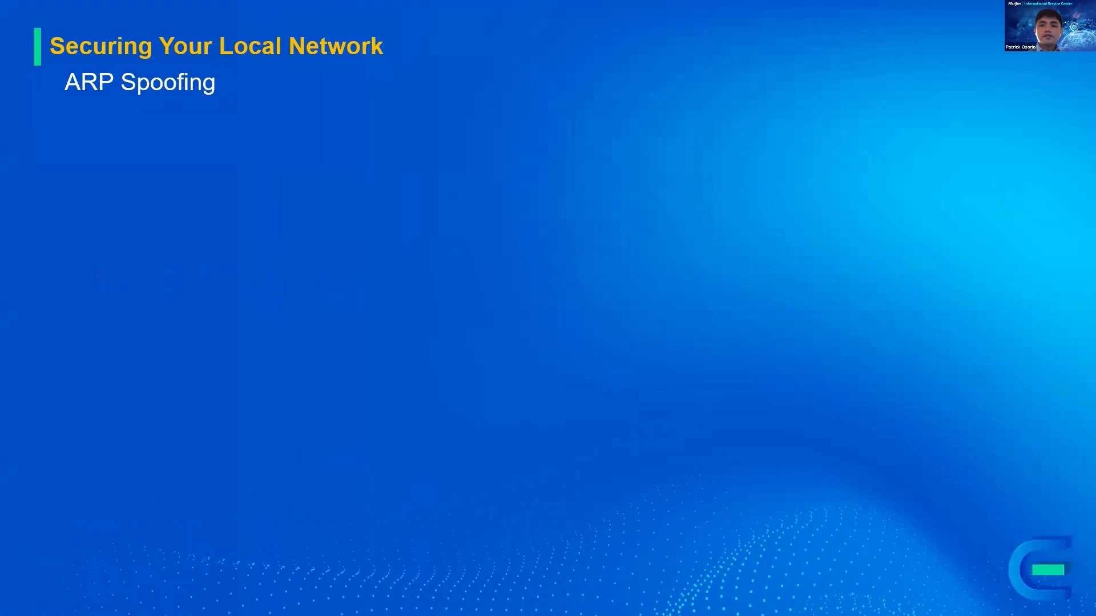
key("Right")
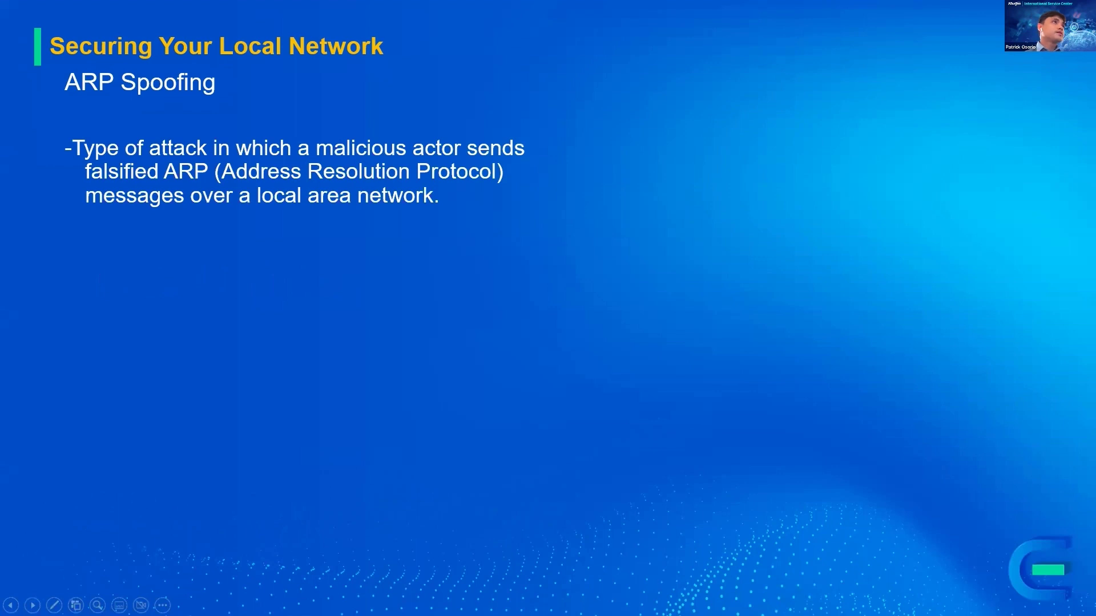
key("alt+Tab")
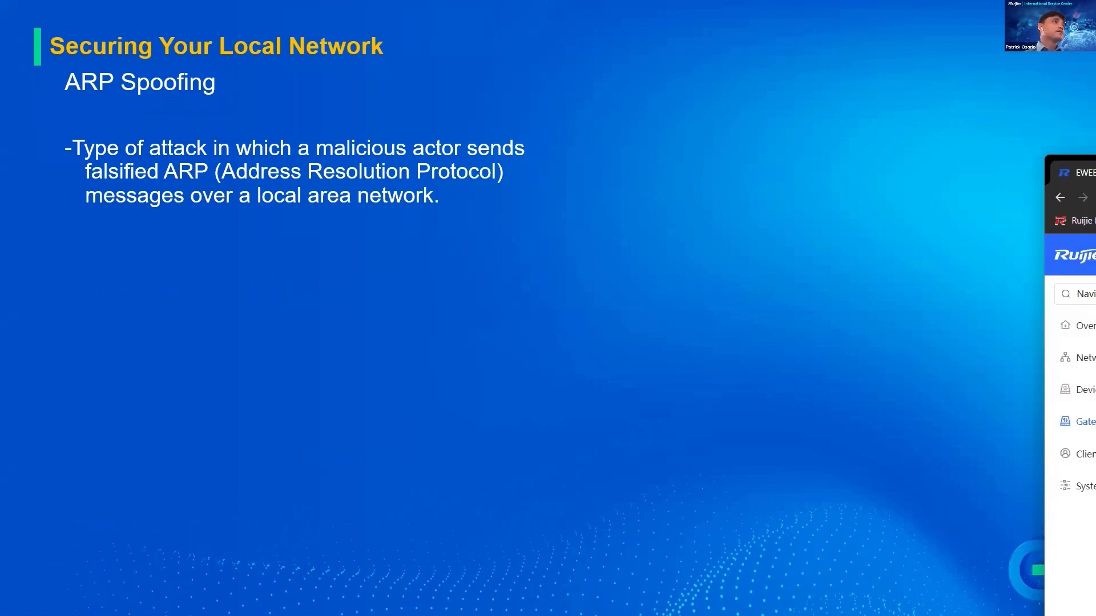
key("alt+Tab")
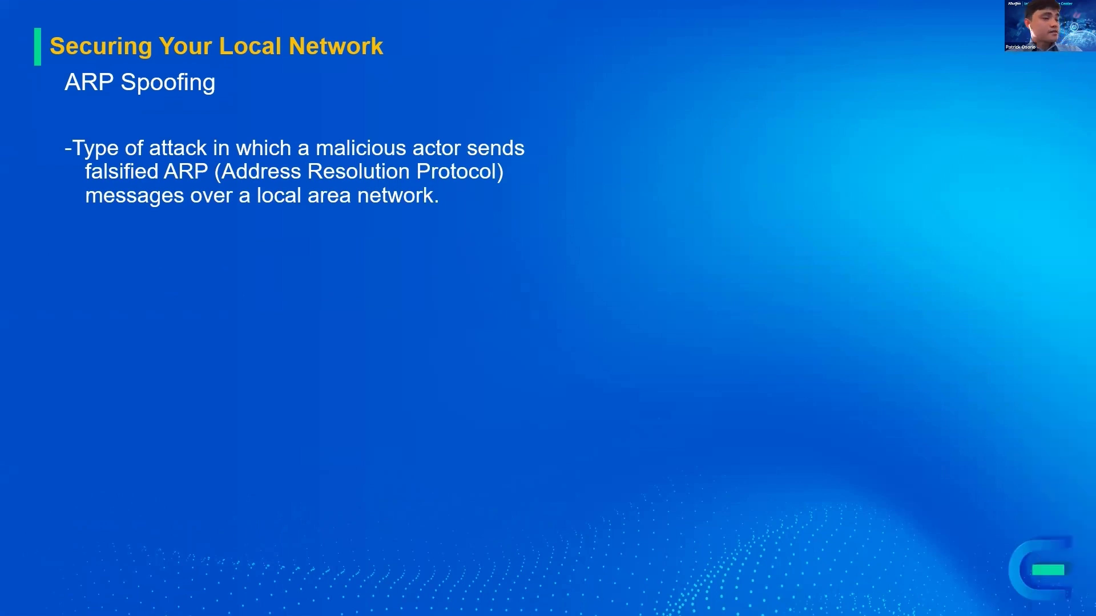
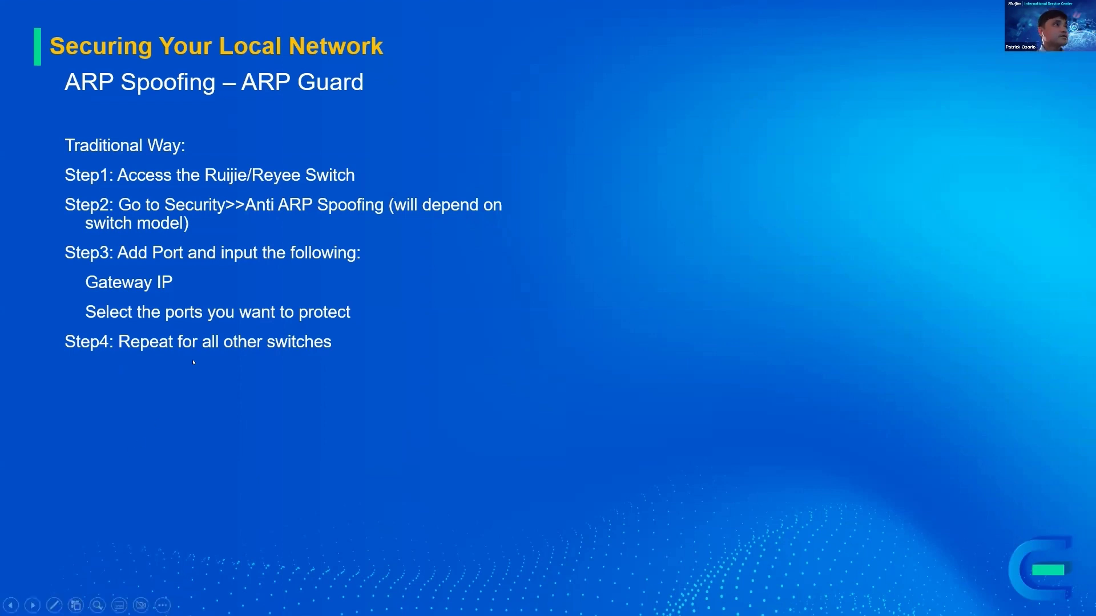
Build the Cloud Feature steps, then advance to the ARP Guard enable-screen slide
left_click(242, 371)
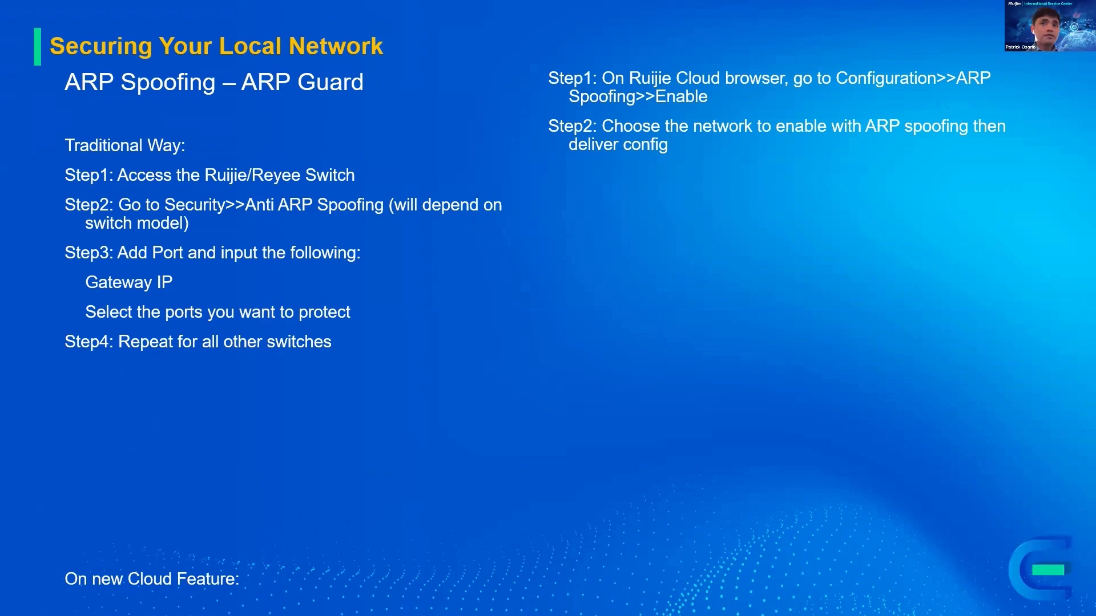
key("Right")
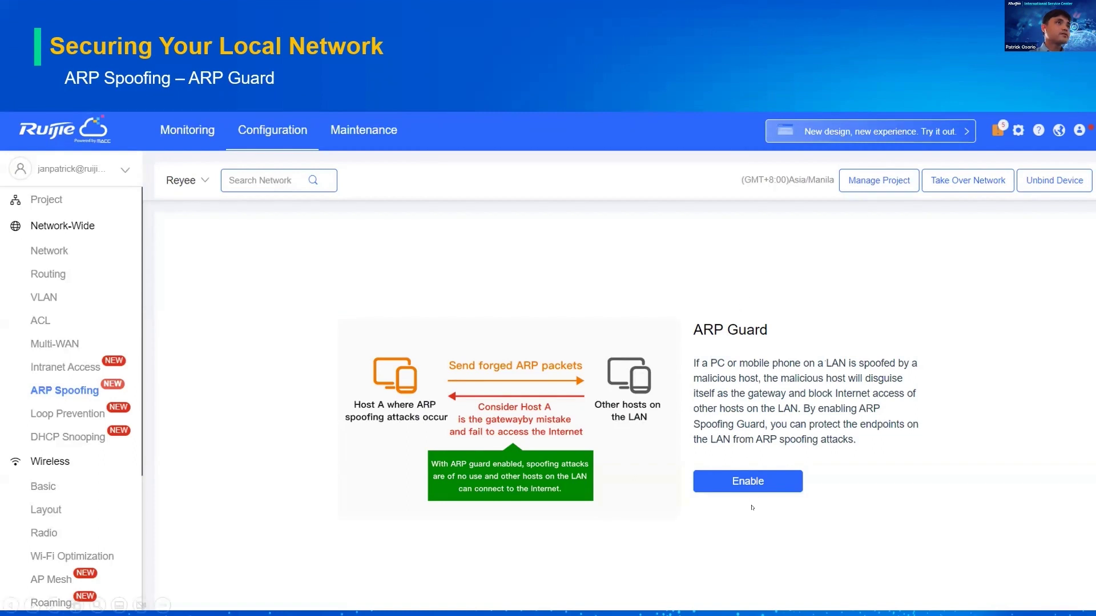
Advance past the ARP Guard Config slide to the switch Anti-ARP-Spoofing port table slide
key("Right")
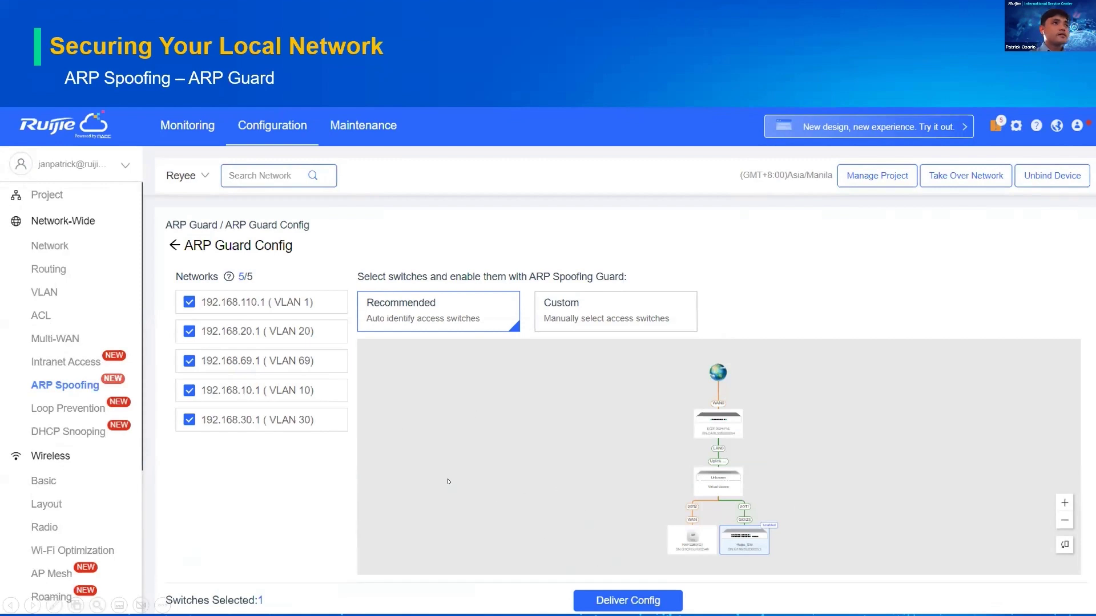
key("Right")
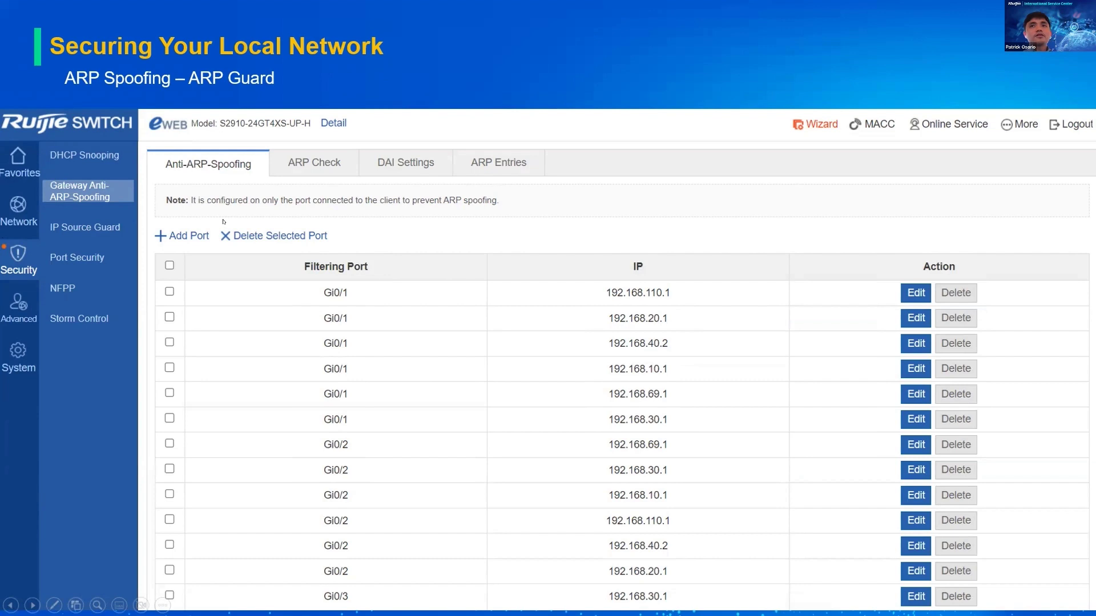
Reach the Live Demo slide and bring the Ruijie Cloud ARP Guard browser window forward
key("Right")
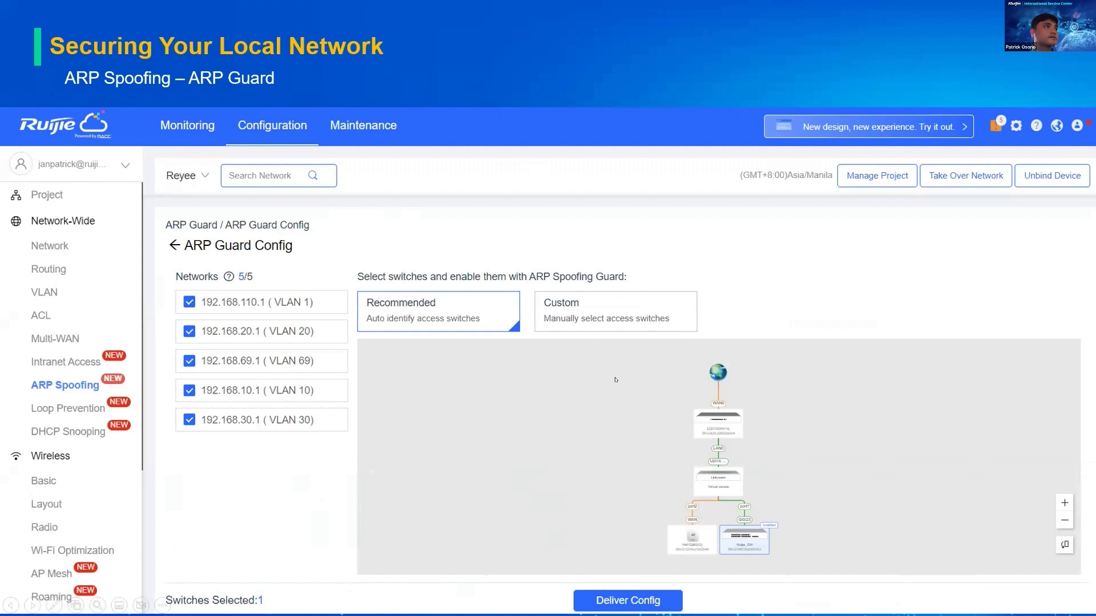
key("Left")
key("Right")
key("Right")
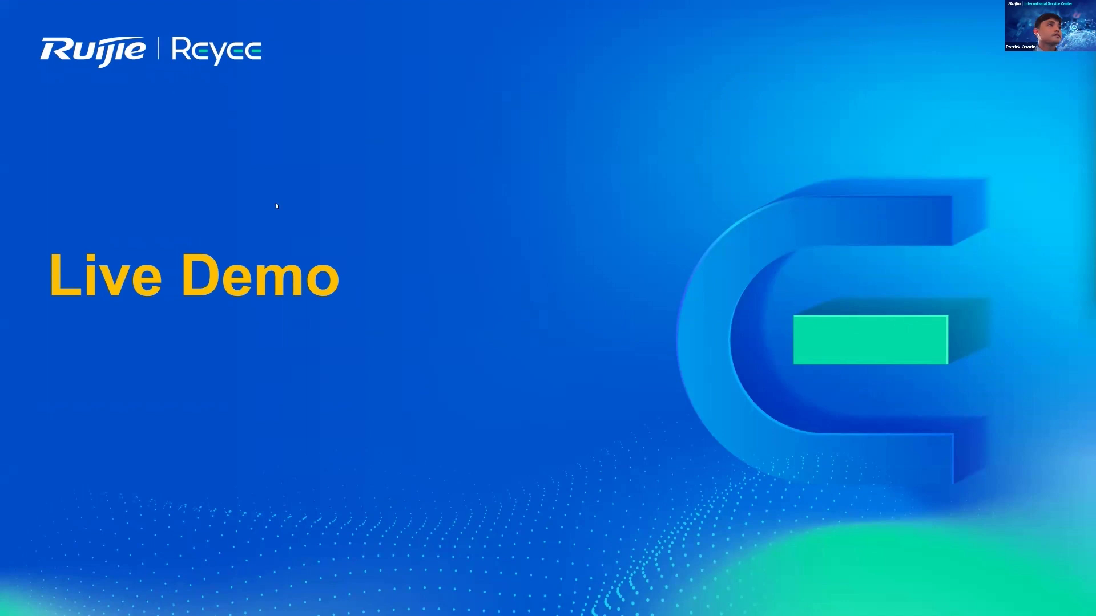
key("alt+Tab")
key("super+Up")
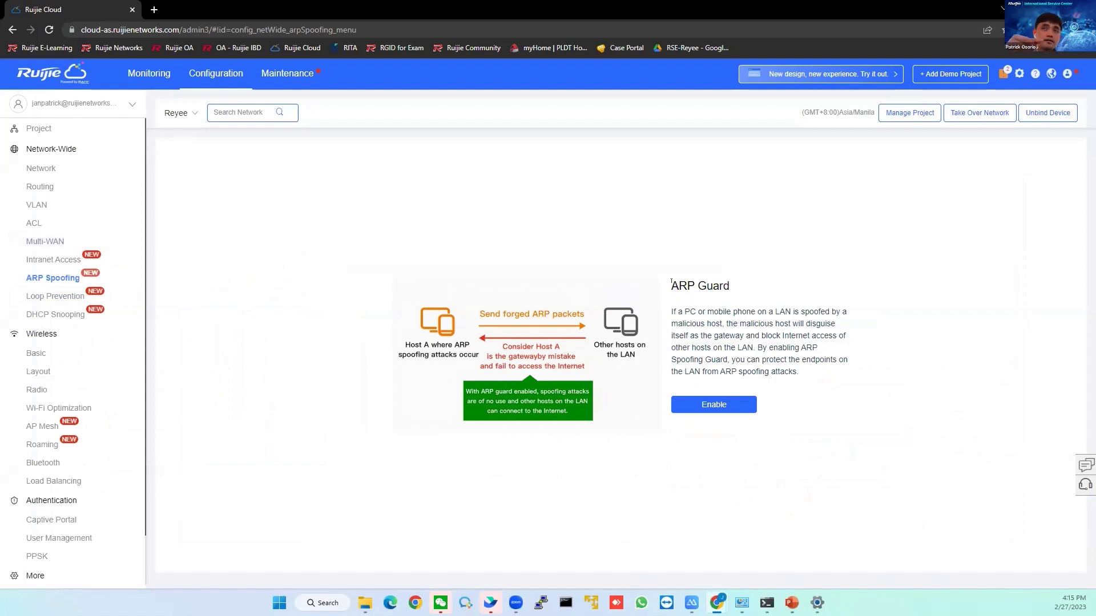
Enable ARP Spoofing Guard and select VLAN 1, 20, 10, 60 and 30 networks
left_click(714, 405)
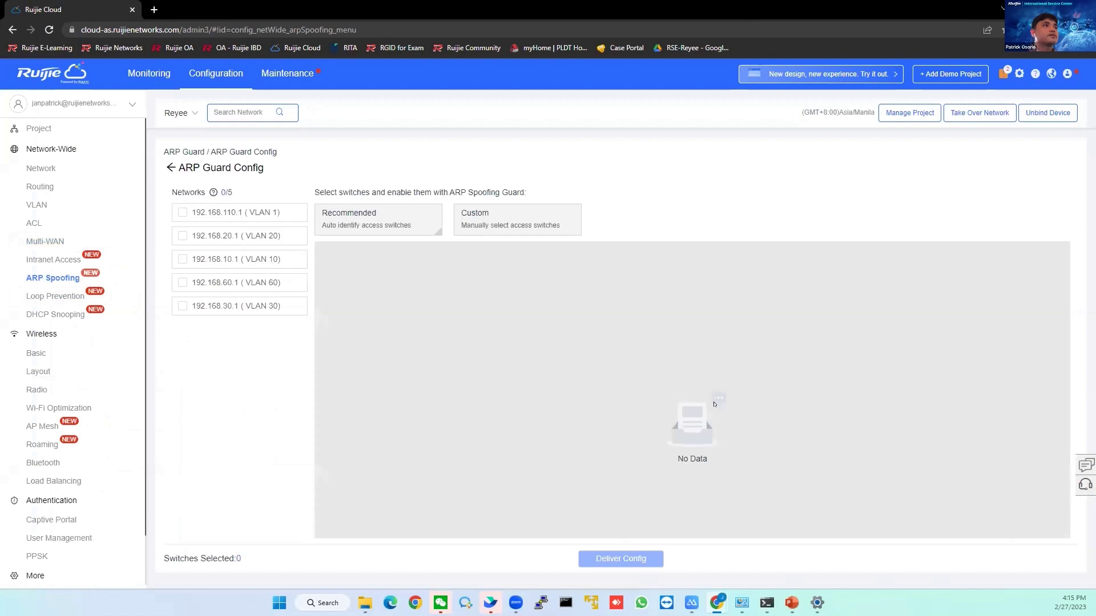
left_click(182, 213)
left_click(182, 235)
left_click(182, 259)
left_click(182, 283)
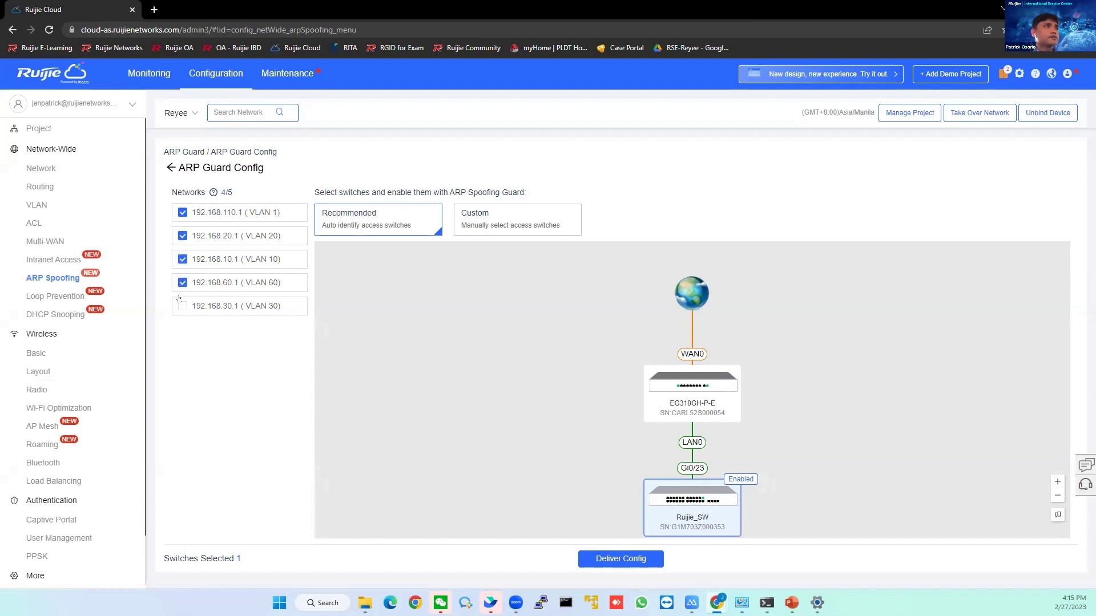
left_click(182, 306)
Enable Ruijie_SW, keep Recommended access switches, and deliver the ARP guard configuration
left_click(504, 231)
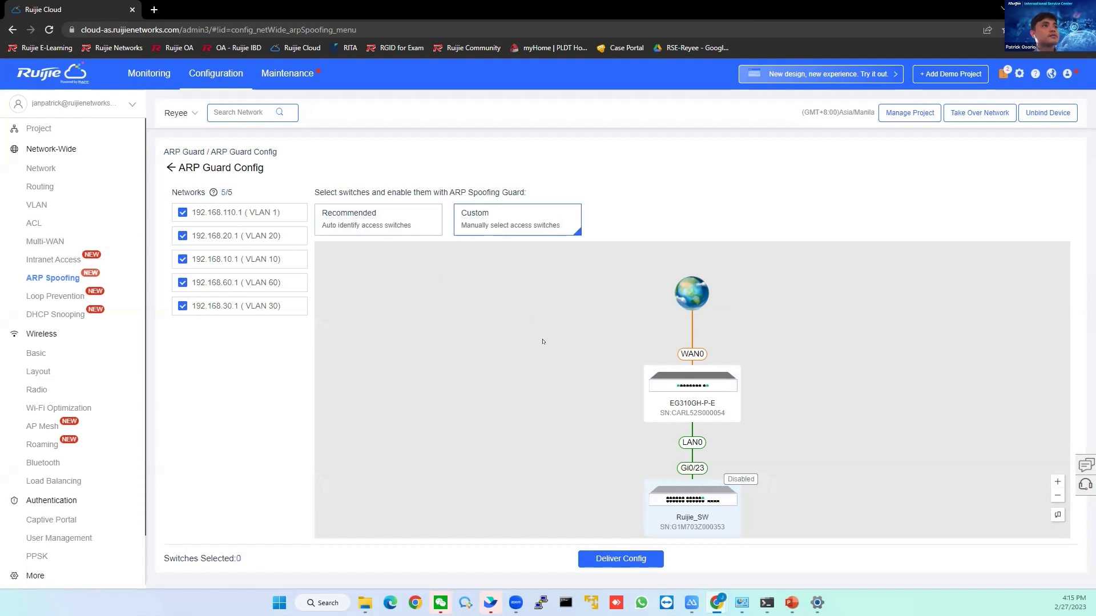
left_click(651, 479)
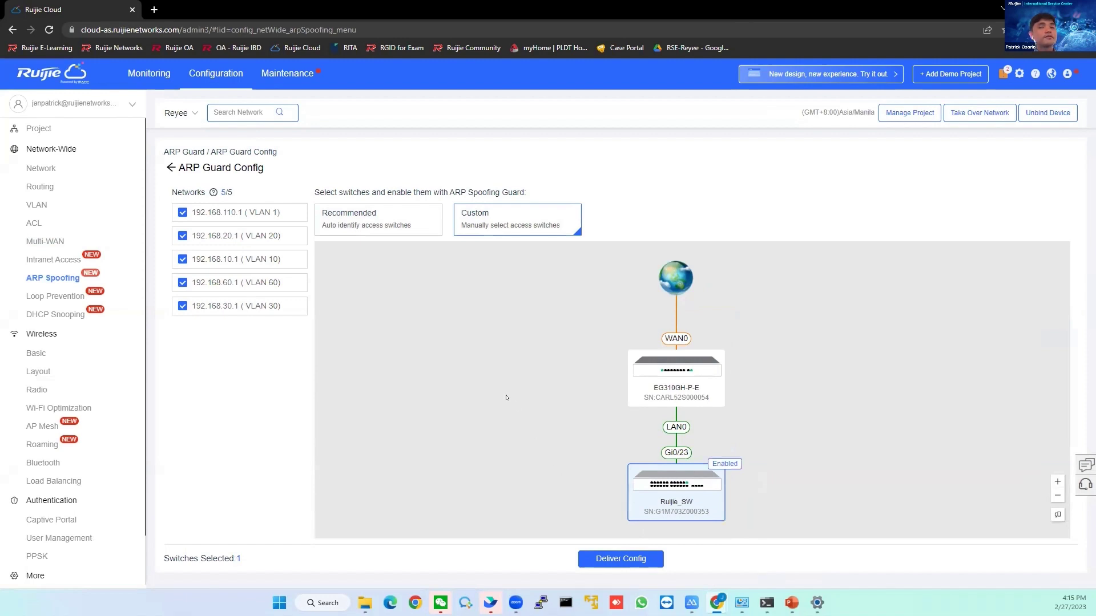
left_click(354, 226)
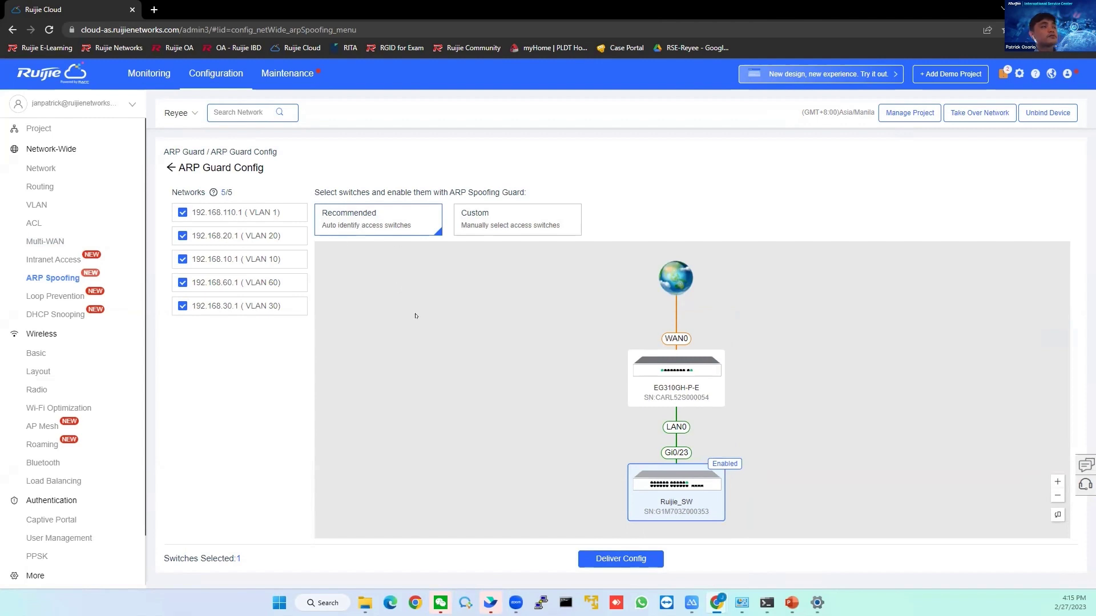
scroll(487, 398, "down", 5)
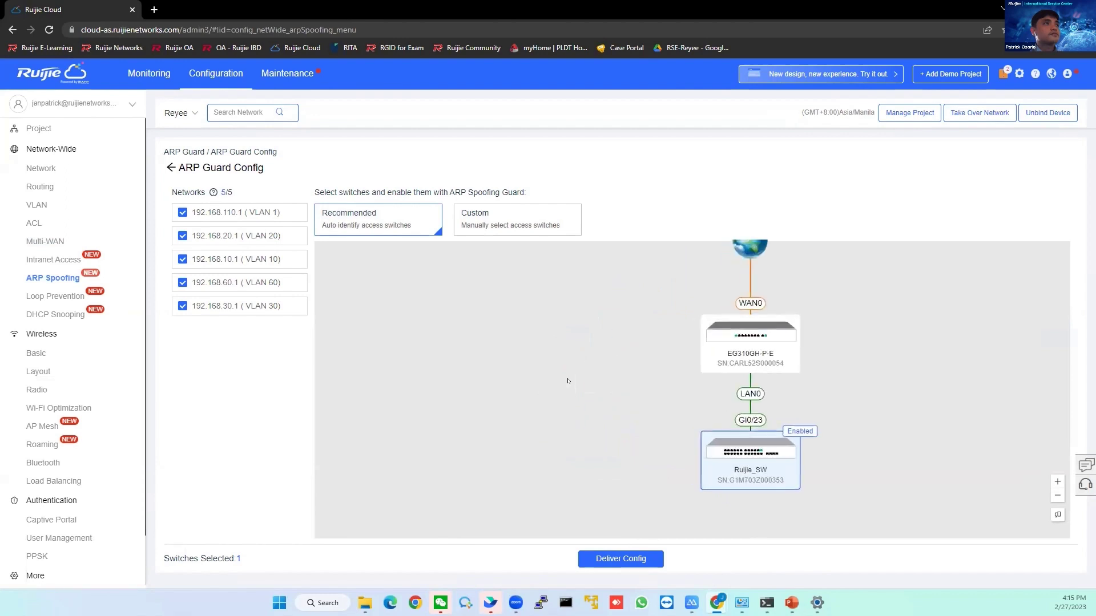
scroll(550, 399, "up", 3)
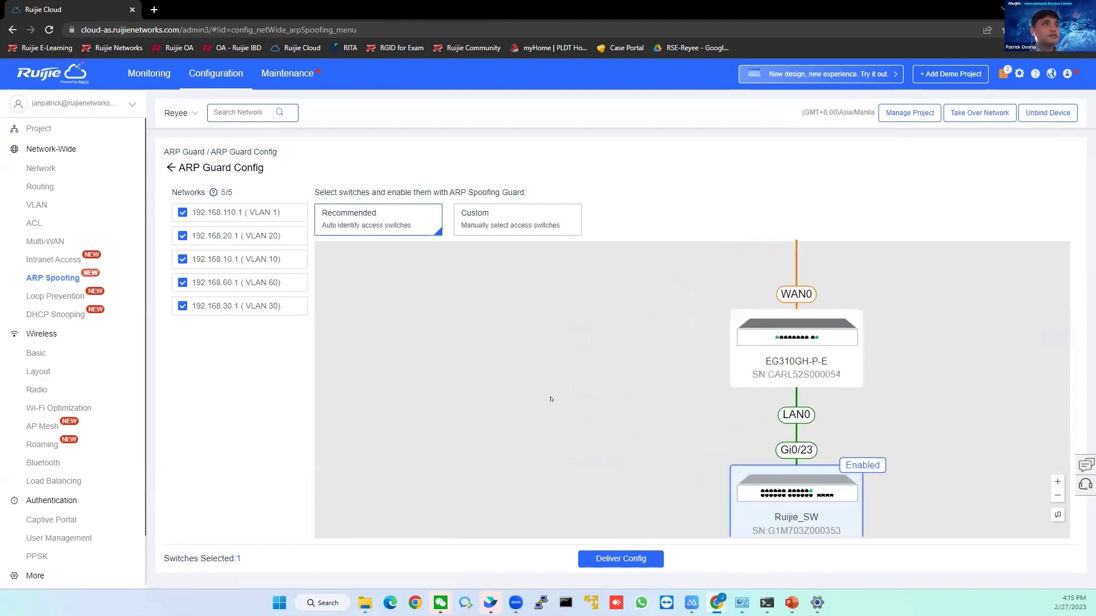
scroll(534, 432, "down", 3)
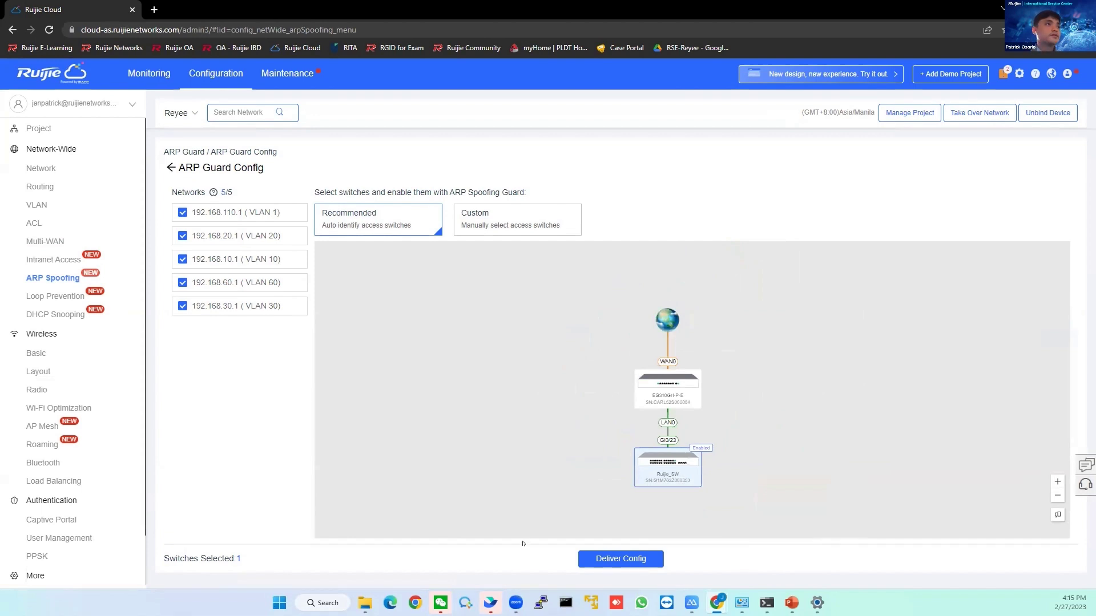
left_click(607, 561)
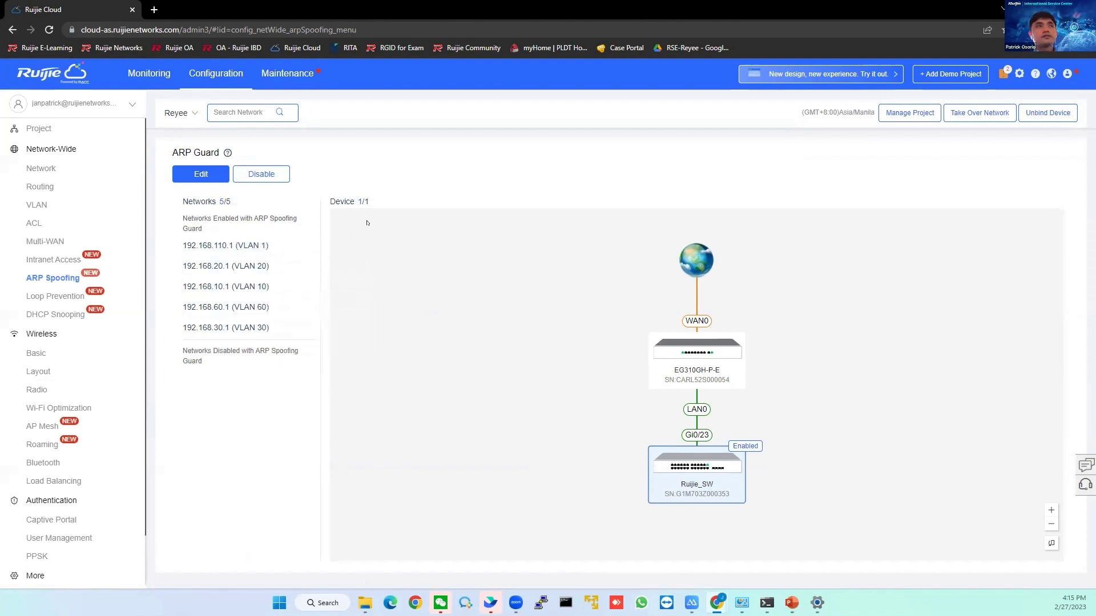
Open the eWeb management interface for Ruijie_SW from the Switch list
left_click(149, 76)
left_click(58, 321)
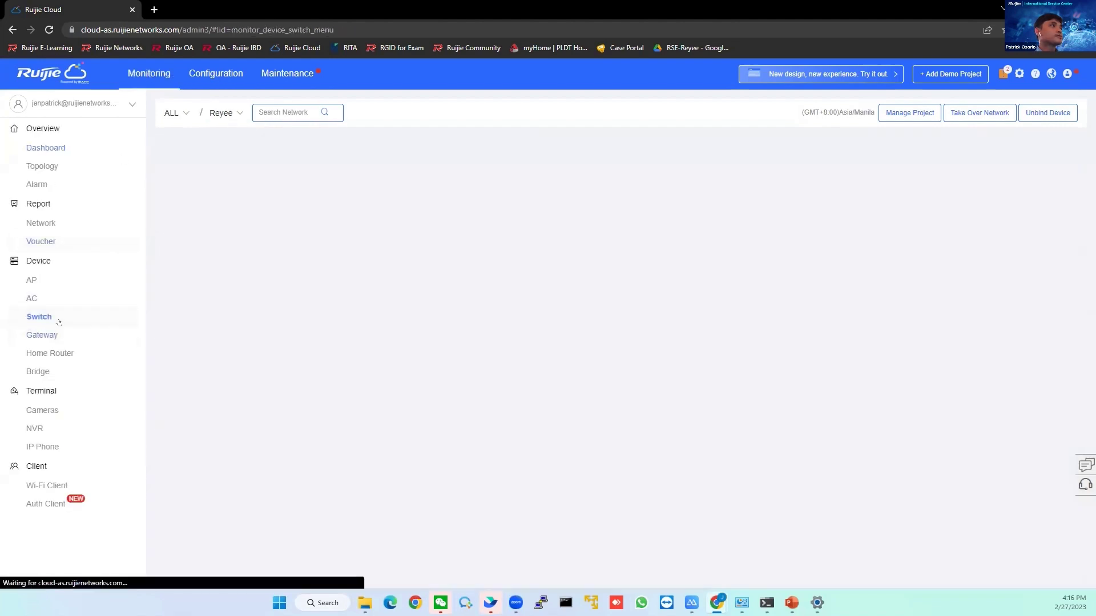
left_click(174, 205)
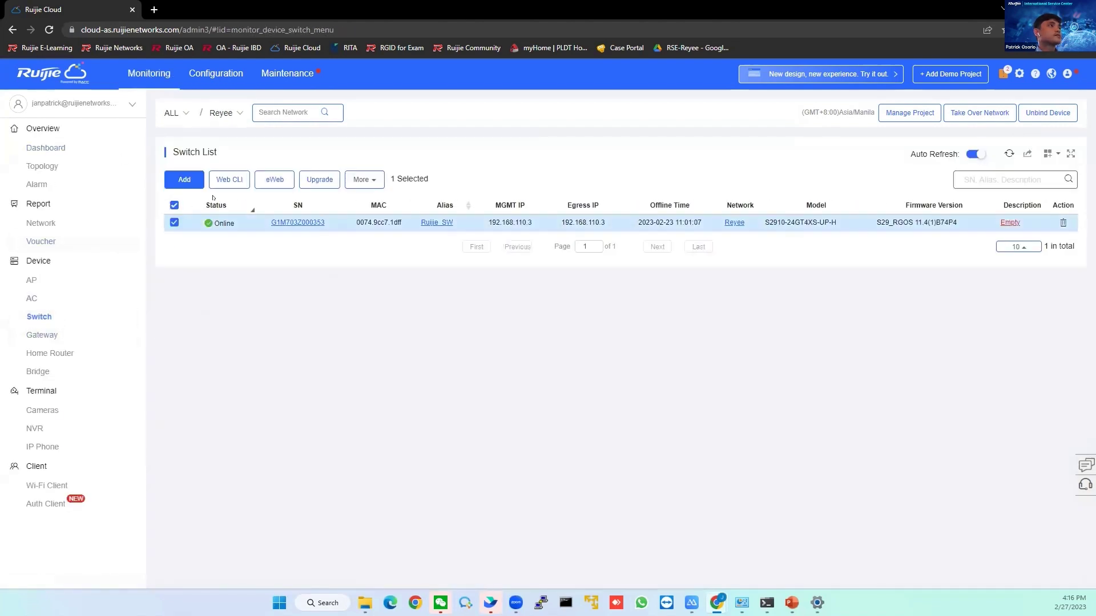
left_click(271, 180)
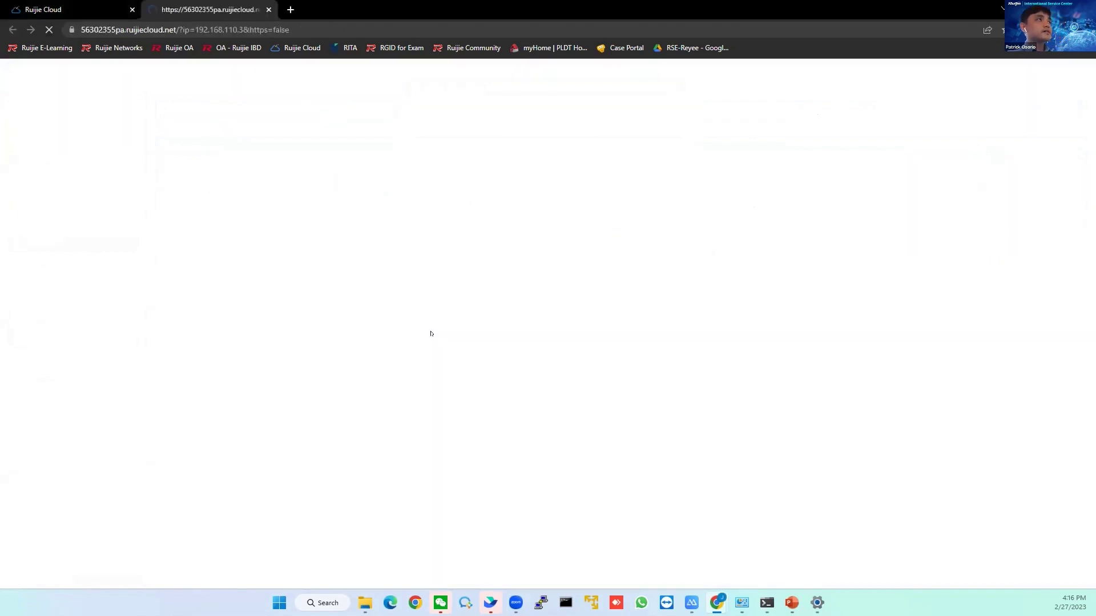
Dismiss the tunnel success message, reopen the Switch List, and go to the RG SWITCH tab
key("ctrl+shift+Tab")
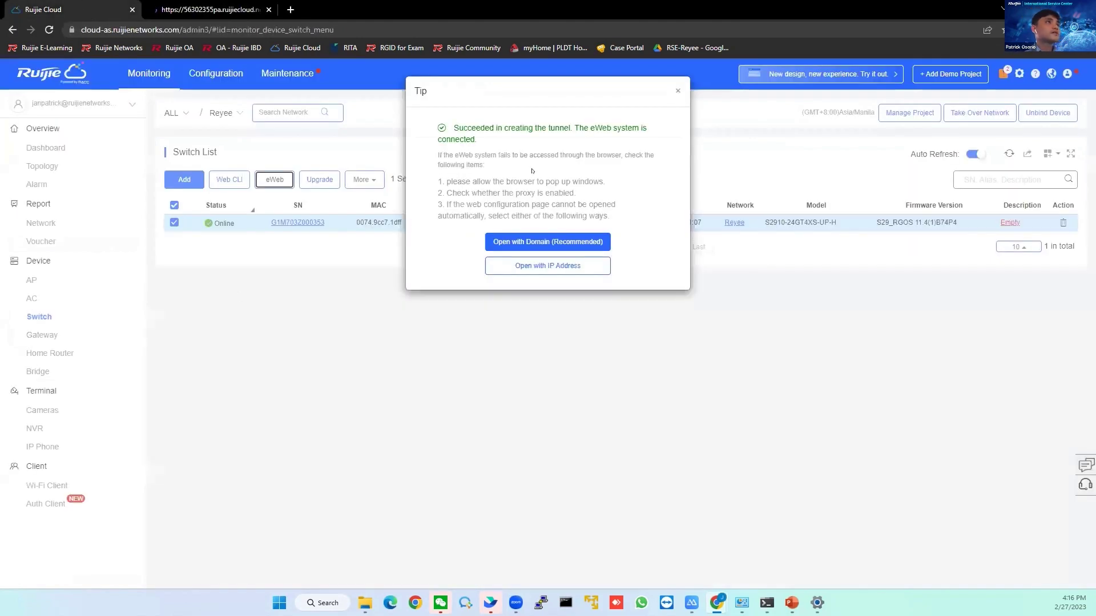
left_click(396, 342)
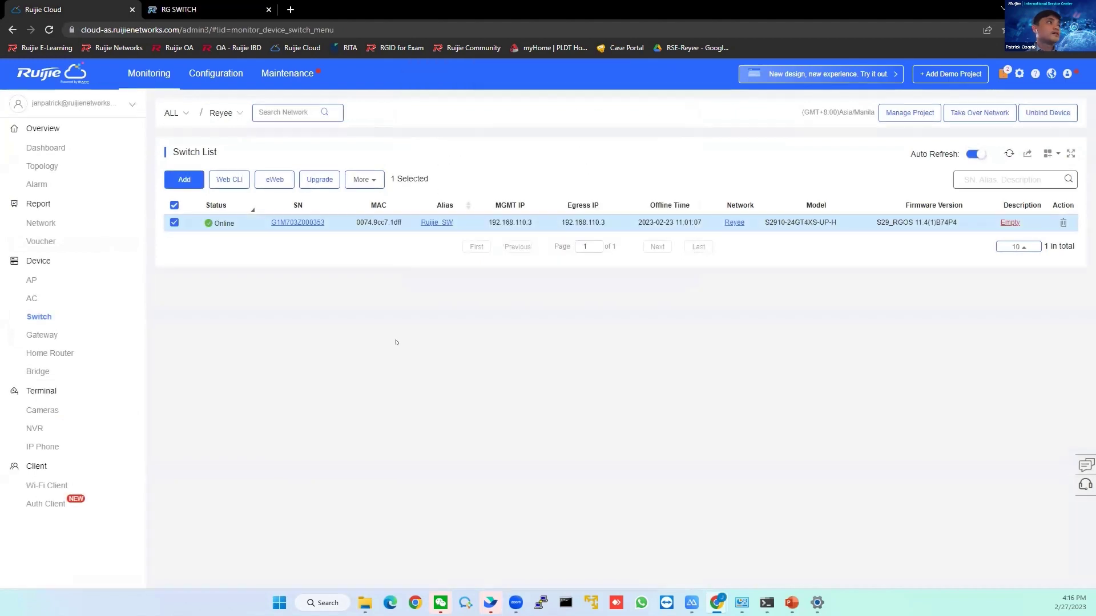
left_click_drag(158, 342, 72, 351)
left_click(43, 336)
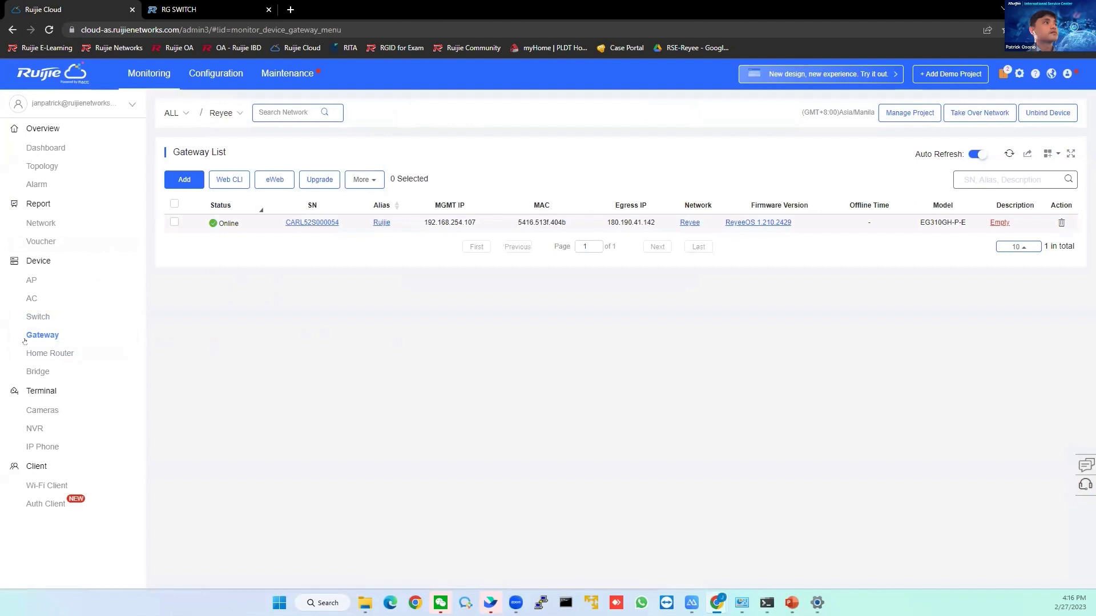
left_click(38, 316)
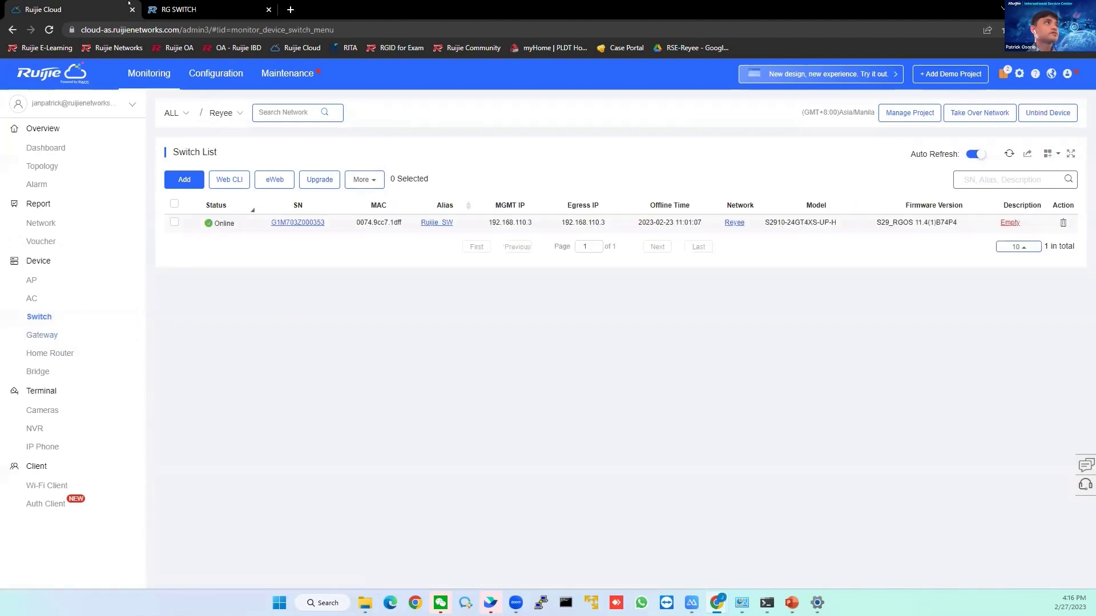
left_click(188, 7)
Log in to the switch eWeb as admin, decline saving the password, and open Security
left_click(508, 234)
type("admin")
key("Tab")
type("*******")
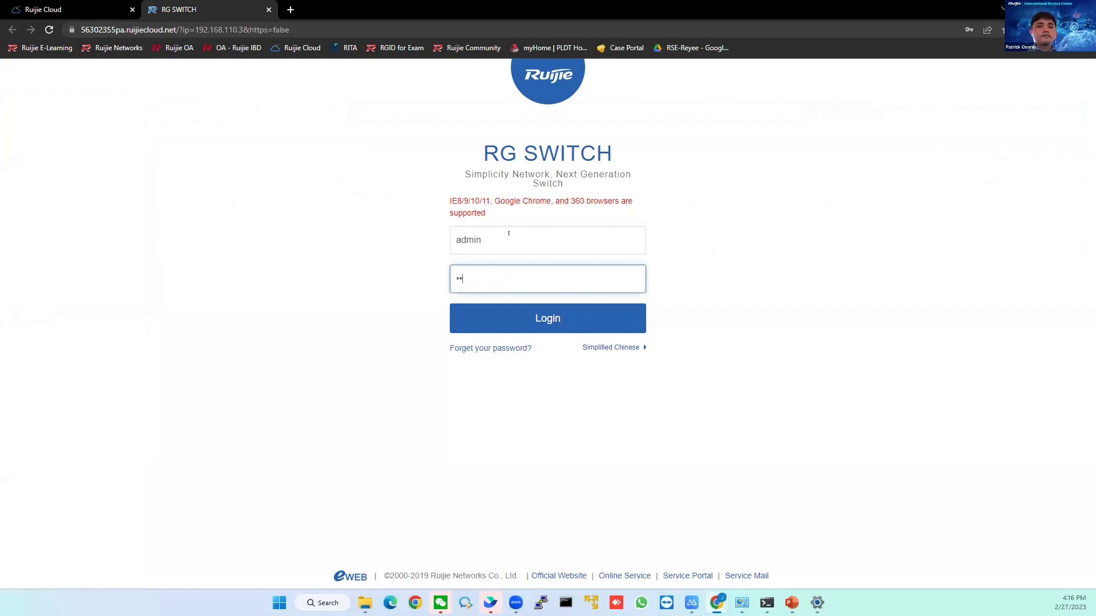
key("Return")
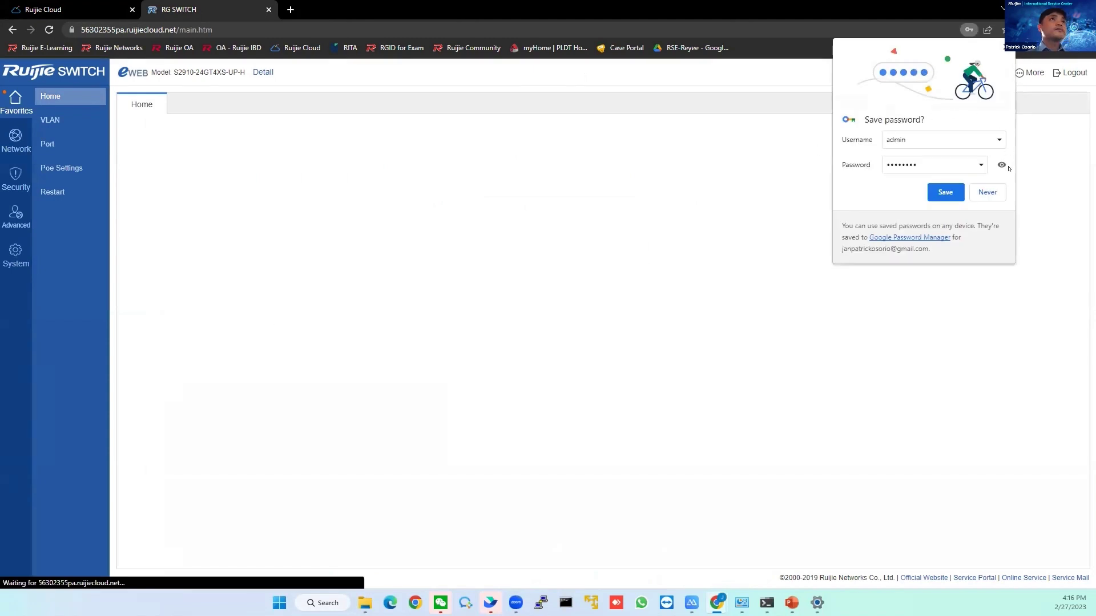
left_click(987, 192)
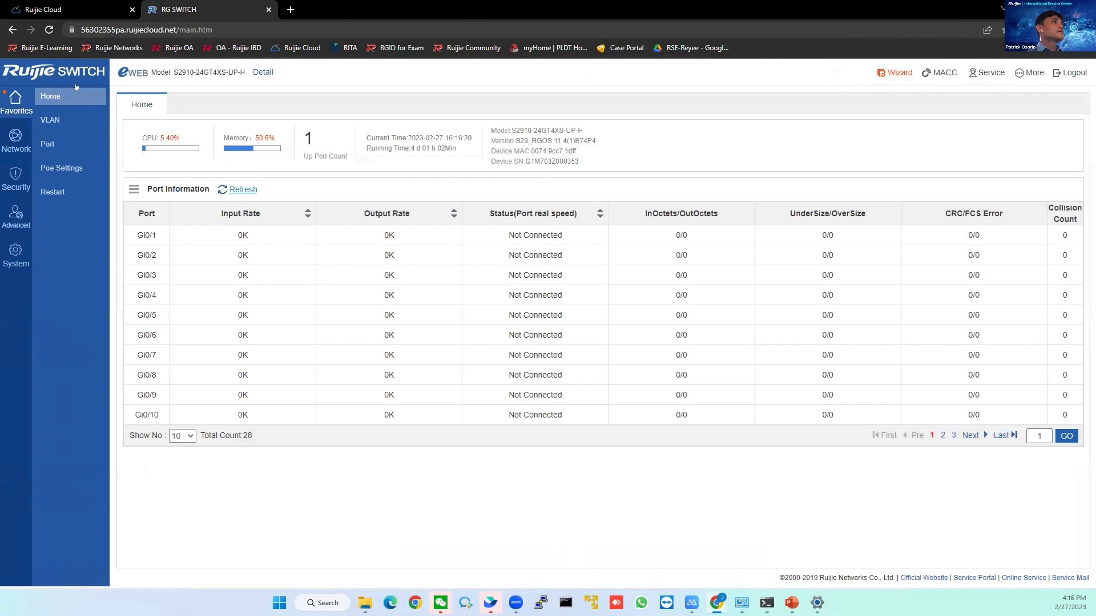
left_click(15, 178)
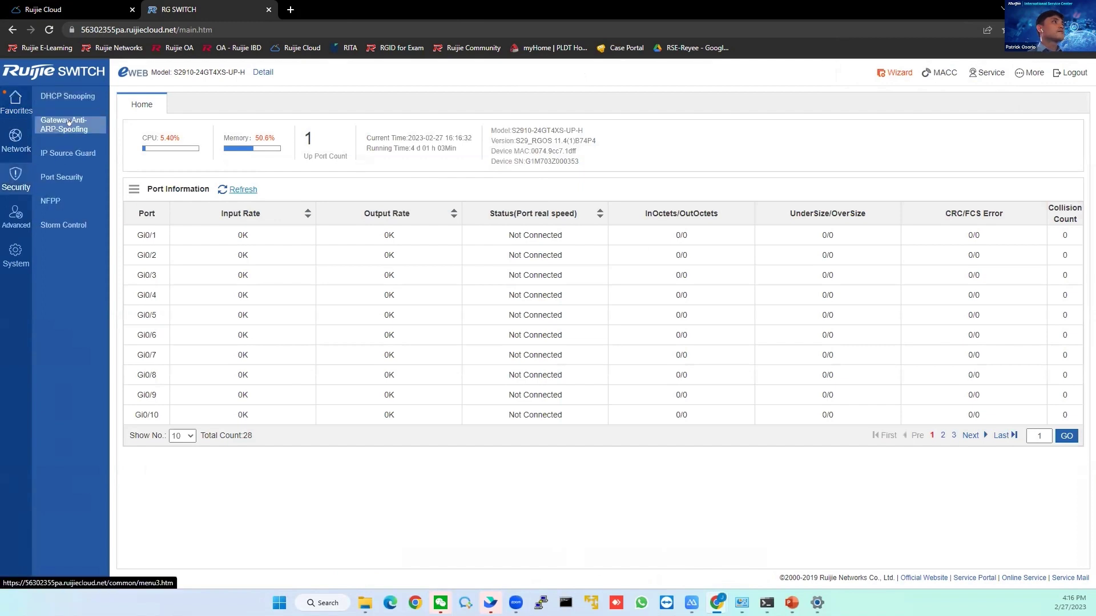
Review the Gateway Anti-ARP-Spoofing port list with more entries per page, cancelling Add Port
left_click(68, 121)
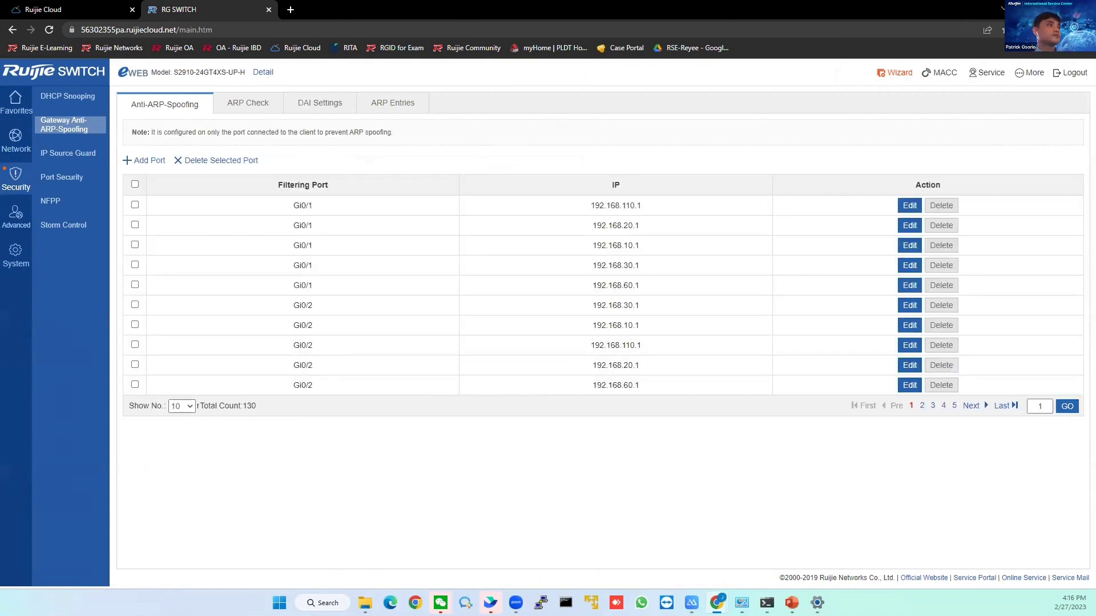
left_click(182, 406)
left_click(178, 458)
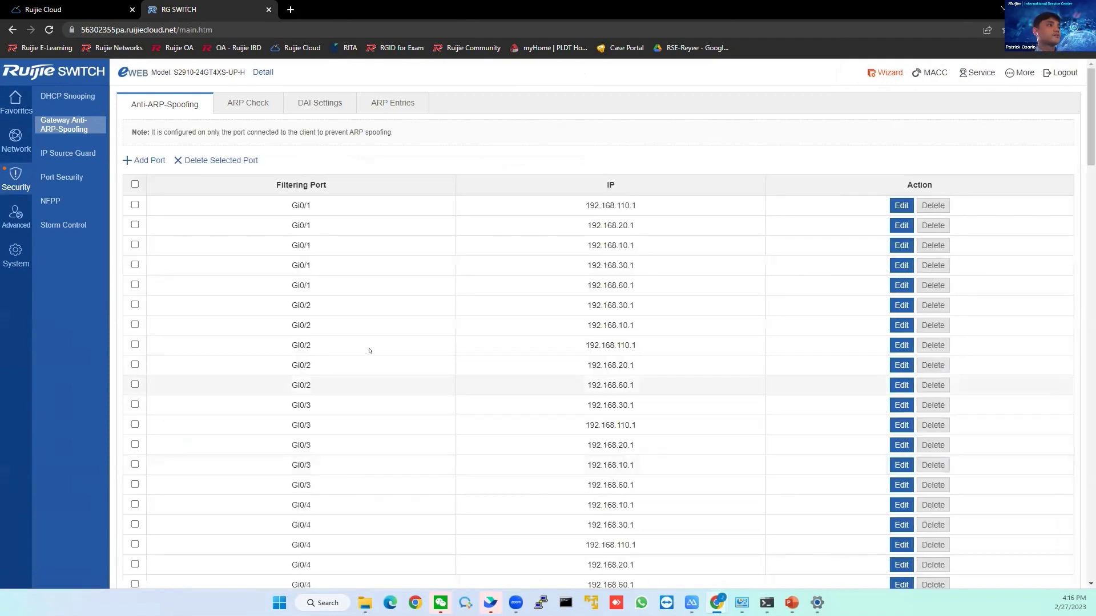
scroll(368, 350, "down", 5)
scroll(369, 350, "up", 6)
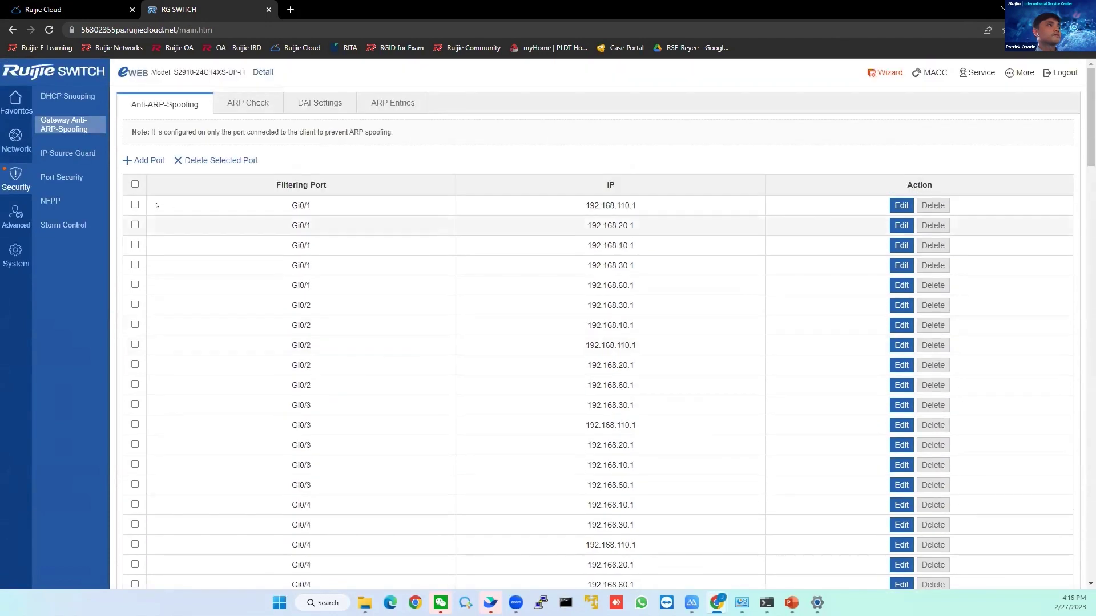
left_click(144, 160)
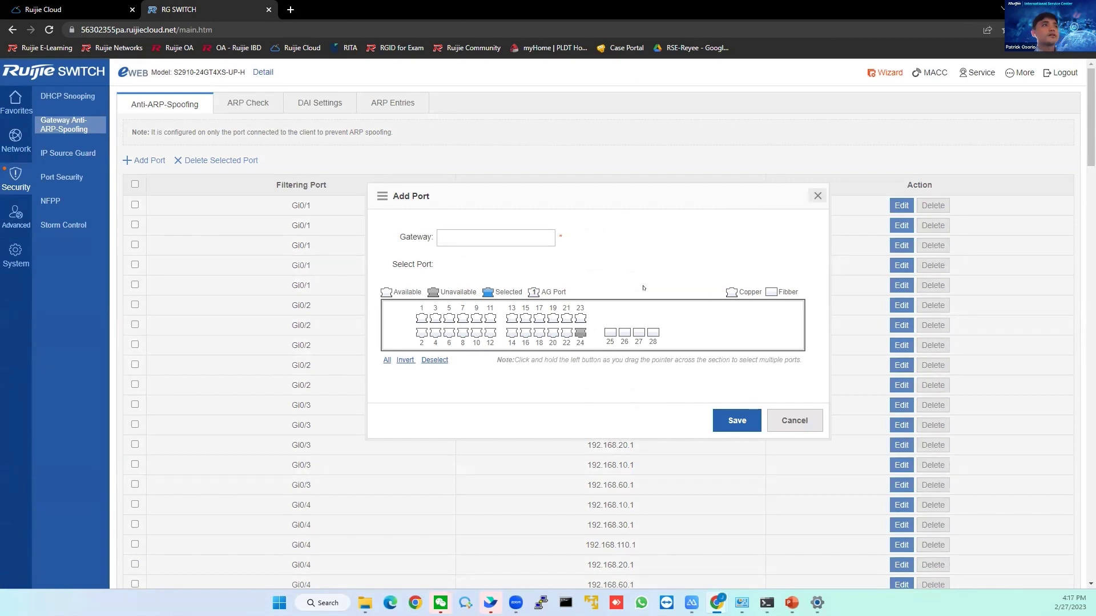
key("Escape")
scroll(650, 457, "down", 3)
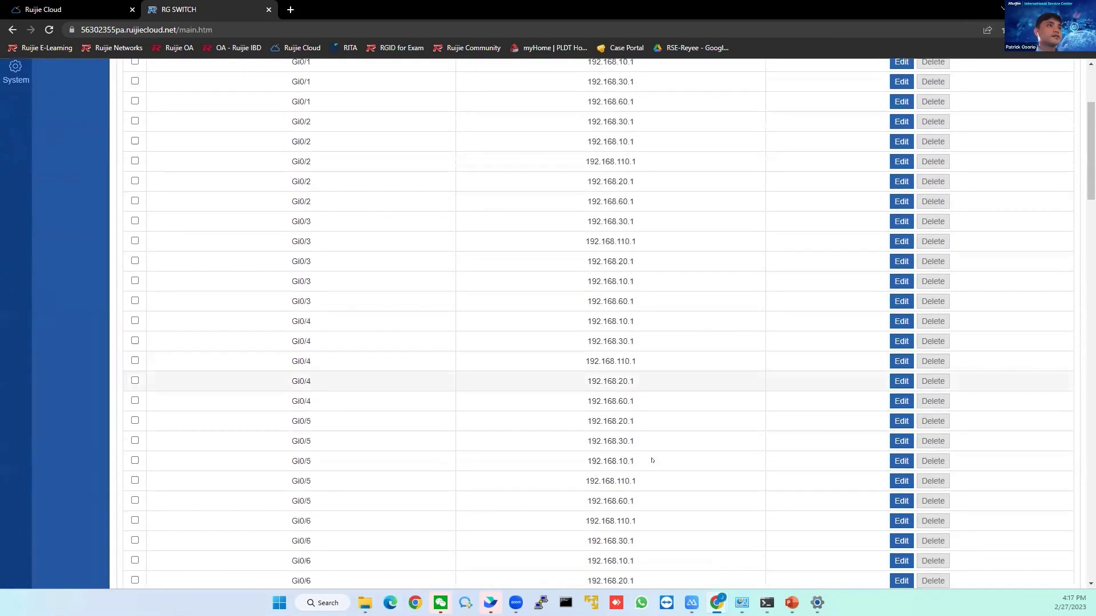
scroll(650, 451, "down", 2)
scroll(628, 434, "up", 5)
scroll(617, 491, "down", 10)
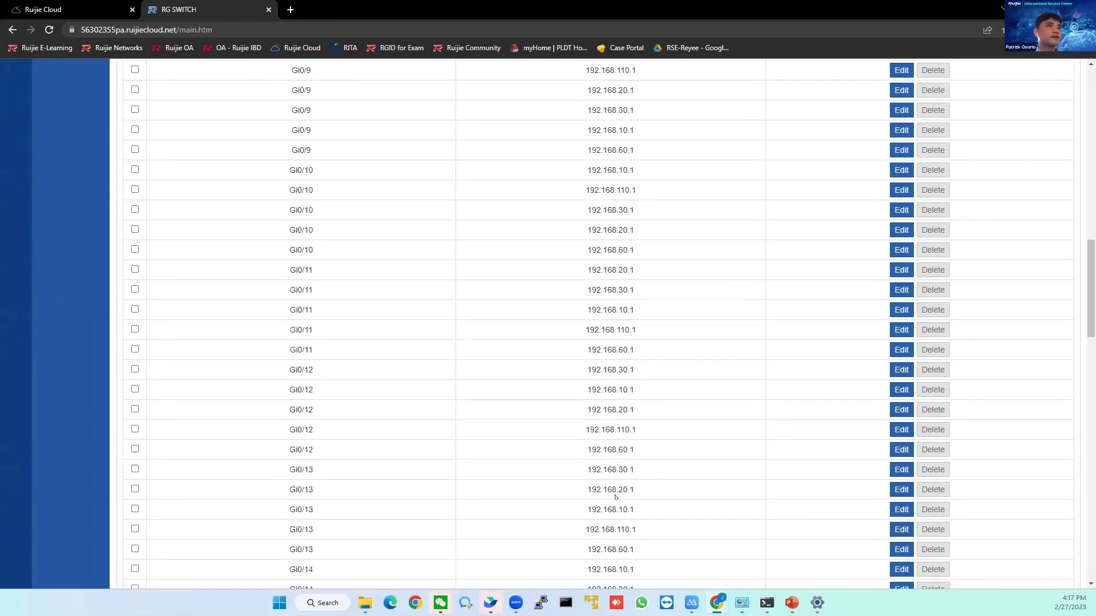
scroll(615, 497, "up", 10)
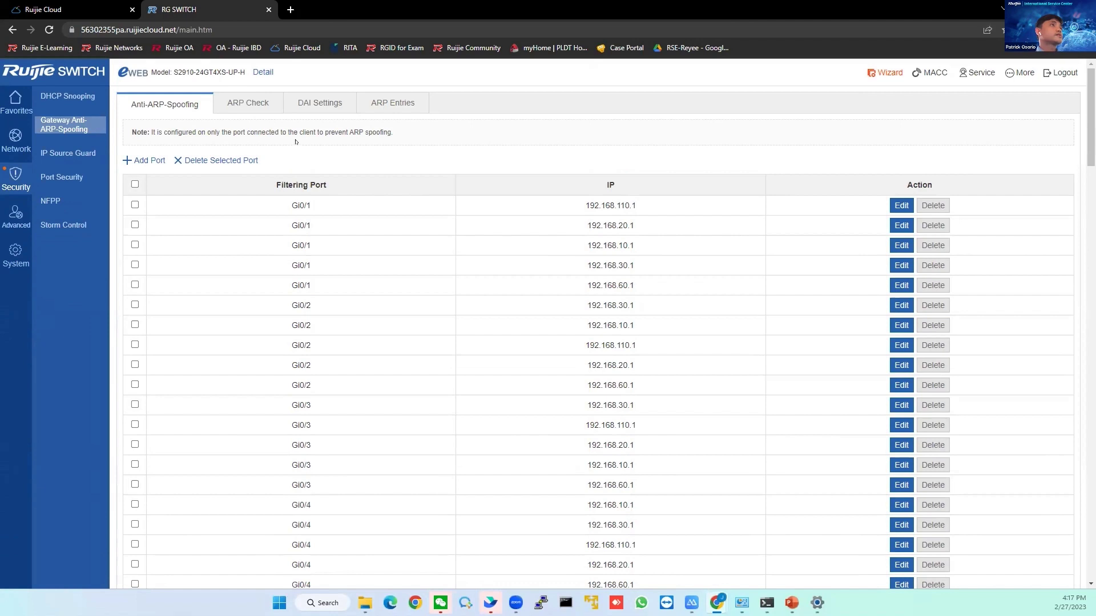
Check the ARP Entries, return to Anti-ARP-Spoofing, then go back to the Ruijie Cloud Switch List
left_click(393, 103)
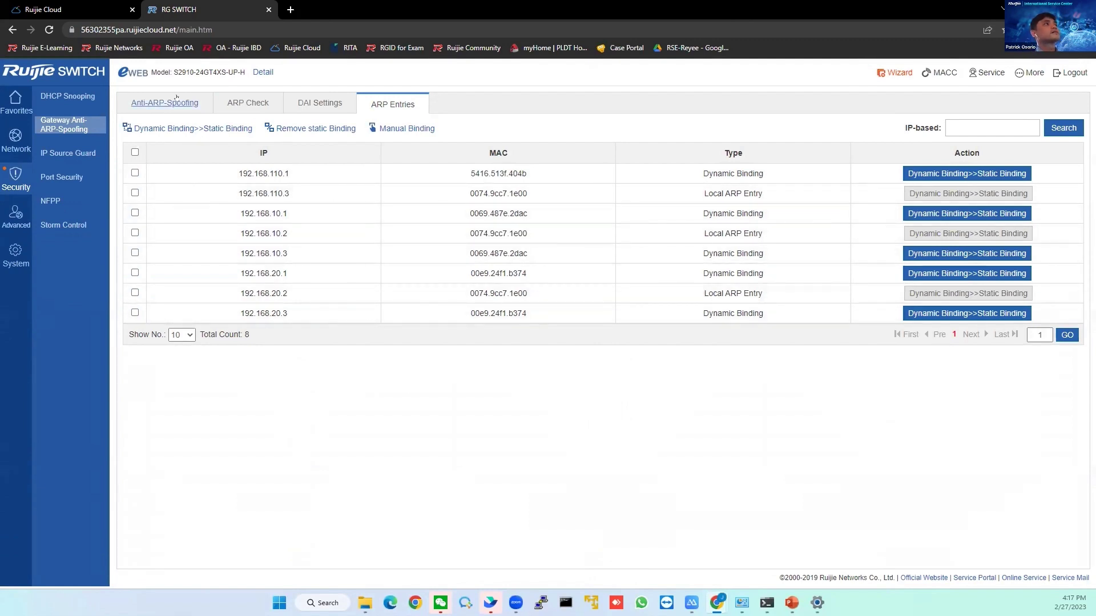
left_click(166, 103)
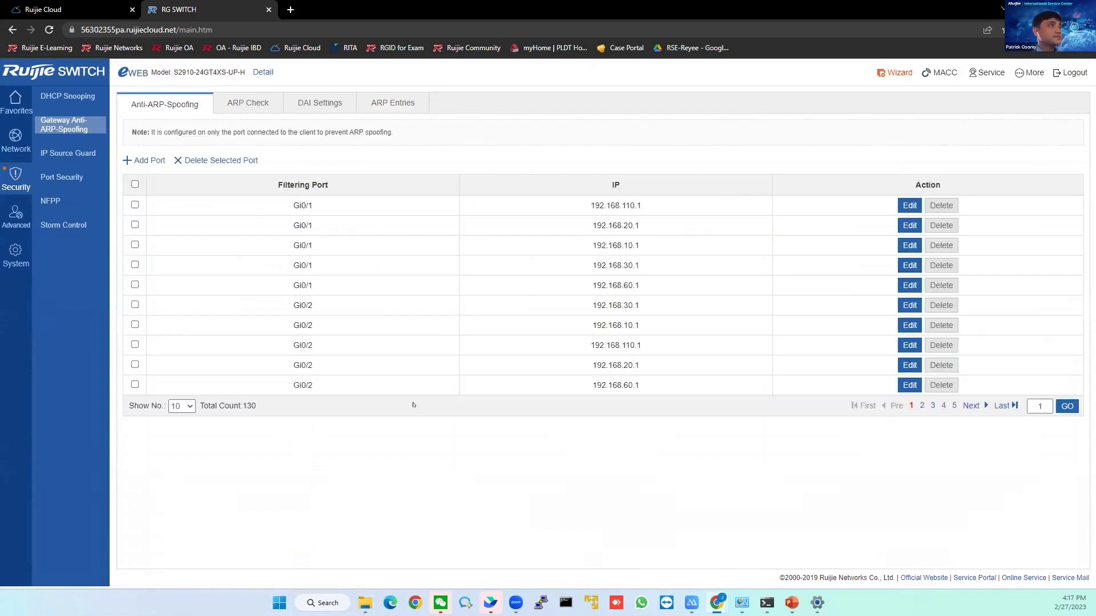
left_click(62, 9)
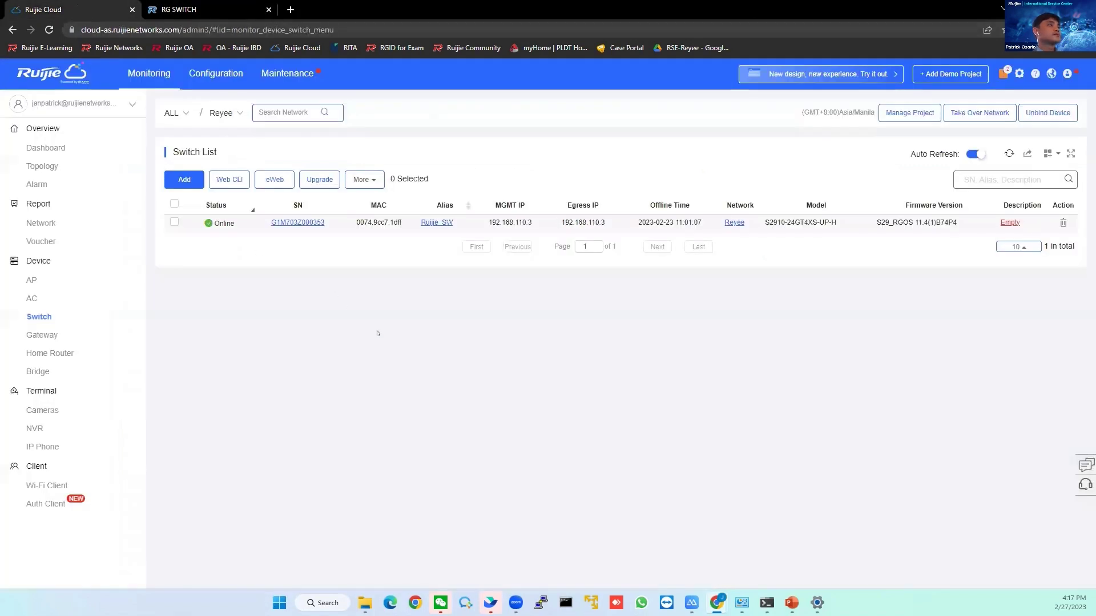
Minimize the browser and advance the slideshow to the Loop Prevention slide
key("super+Down")
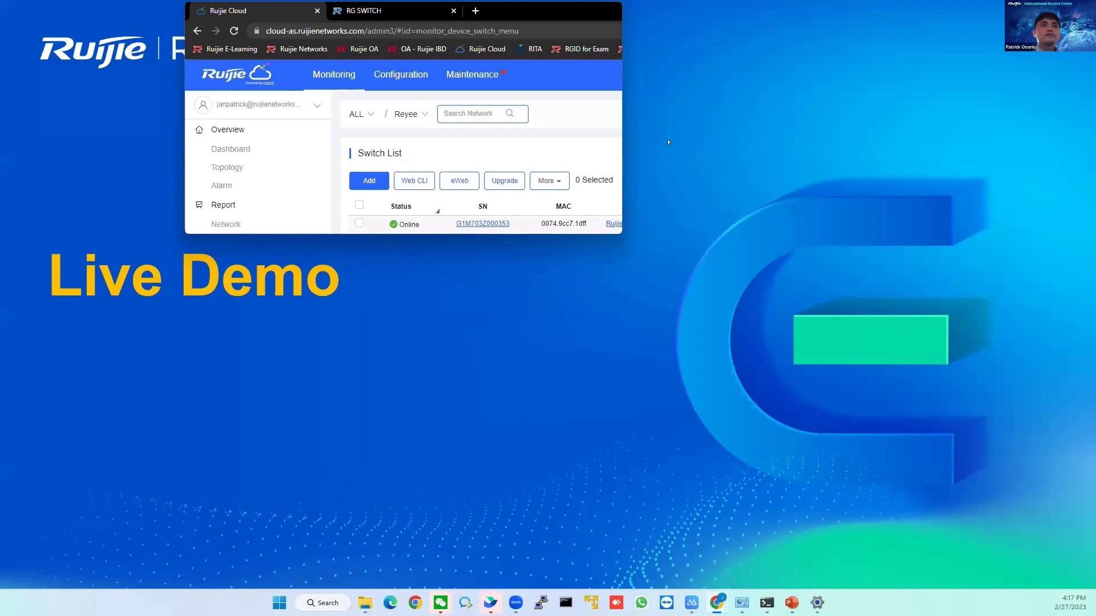
key("super+Down")
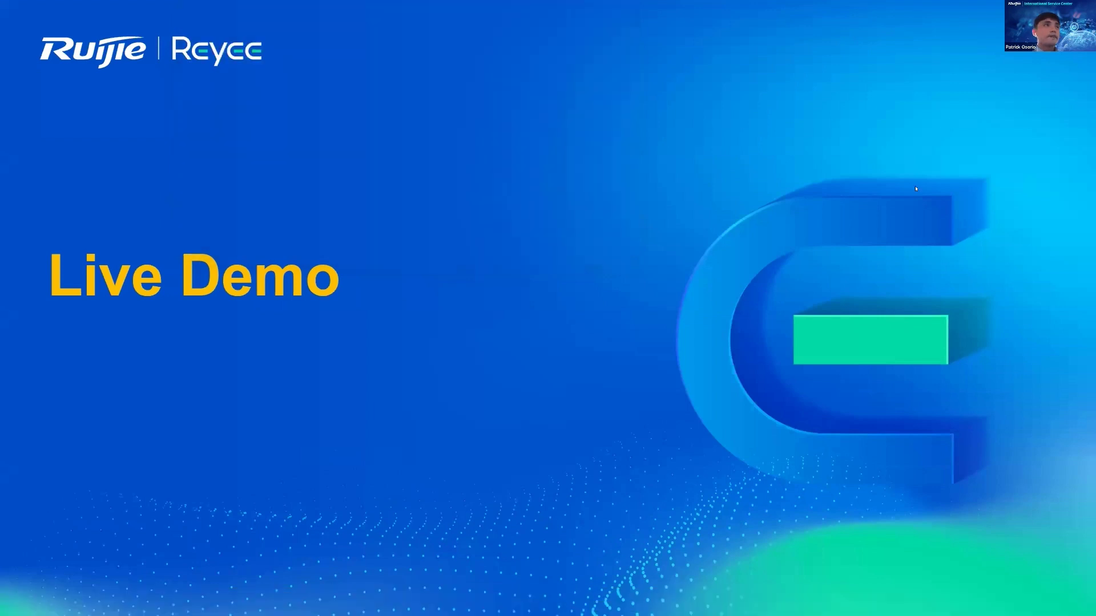
left_click(585, 270)
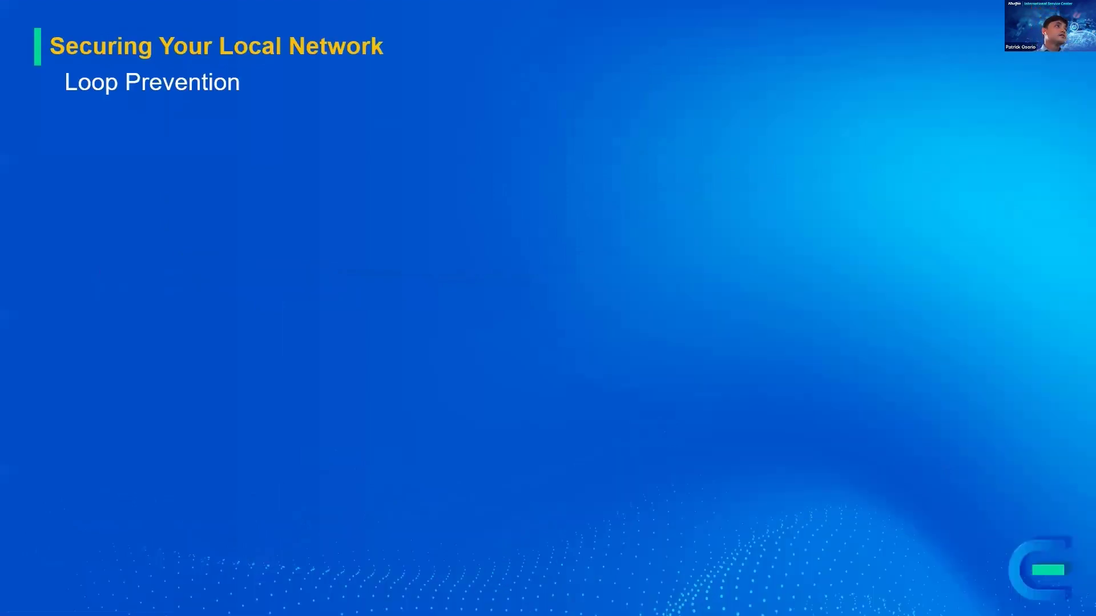
Show the network-loop definition bullet and the Switch A–B–C loop diagram
key("Right")
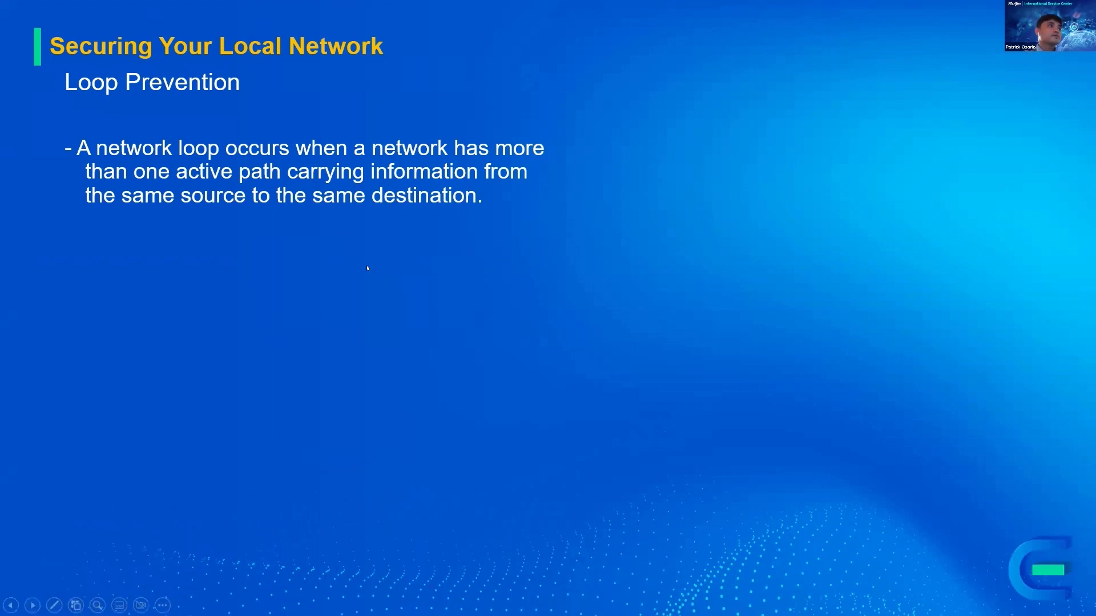
left_click(451, 281)
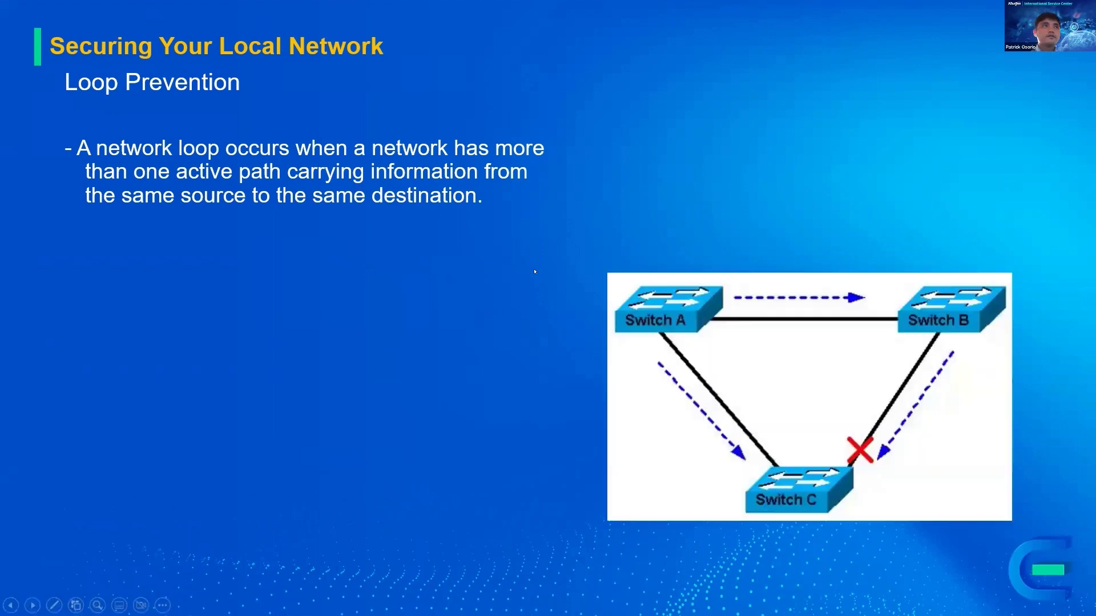
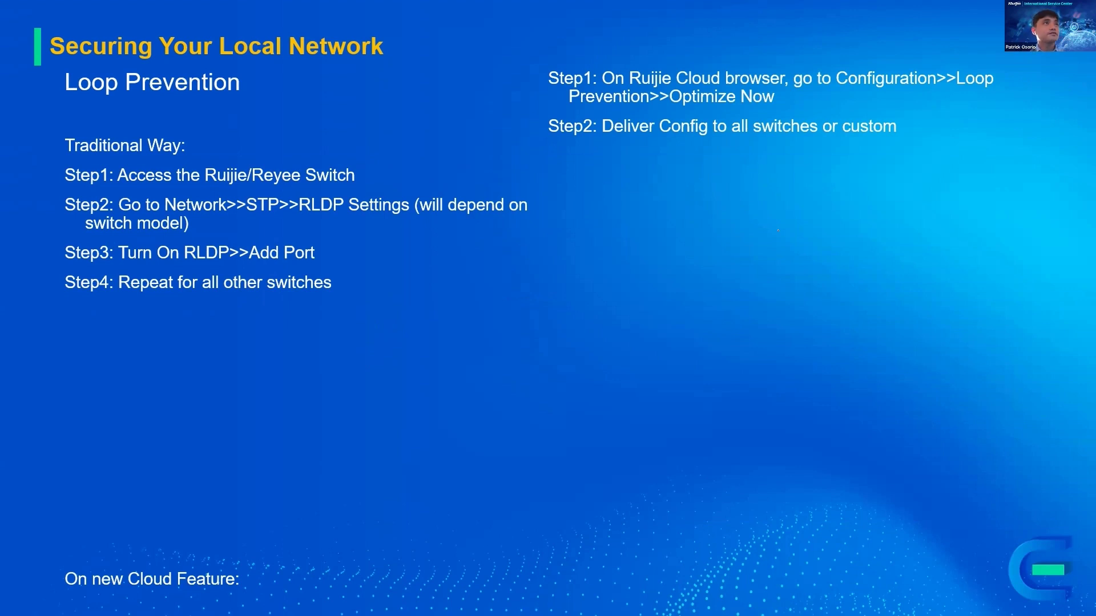
Advance three slides to the switch RLDP Settings screenshot showing RLDP on, interval 3, count 2
key("Right")
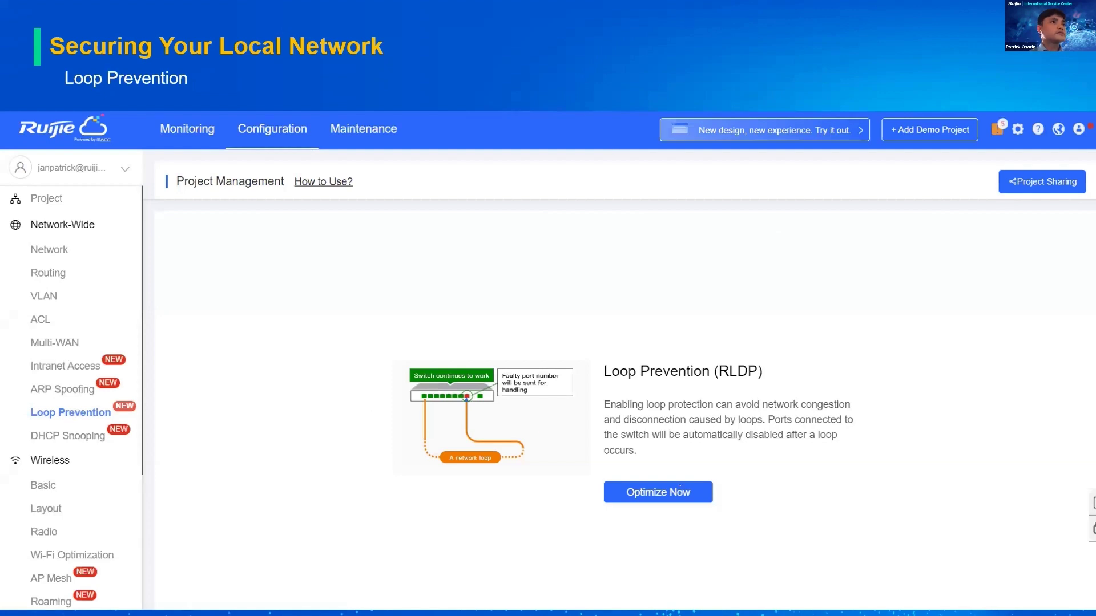
key("Right")
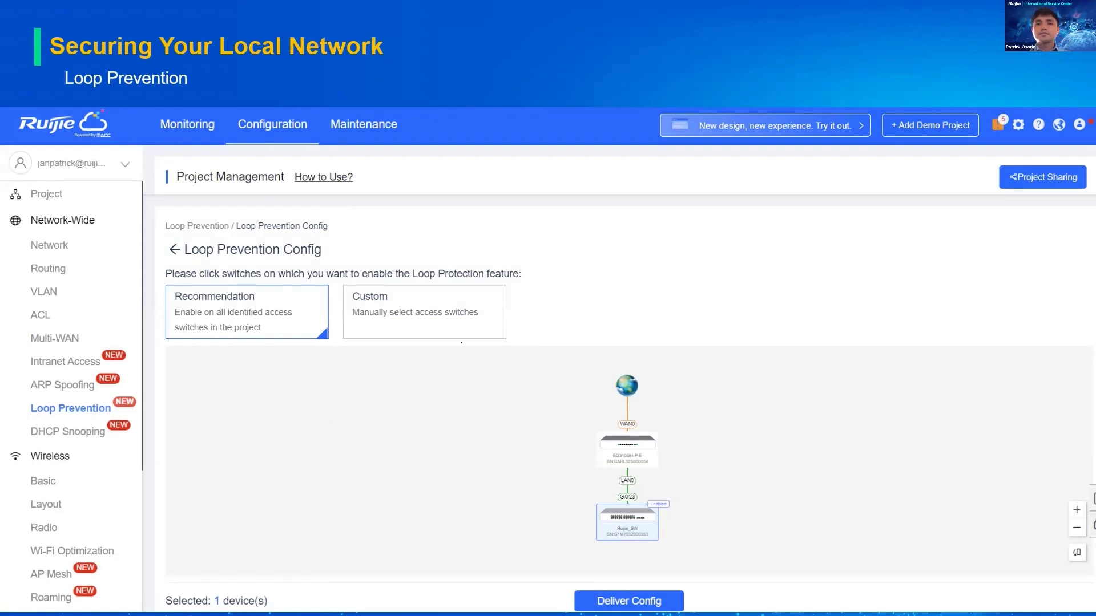
key("Right")
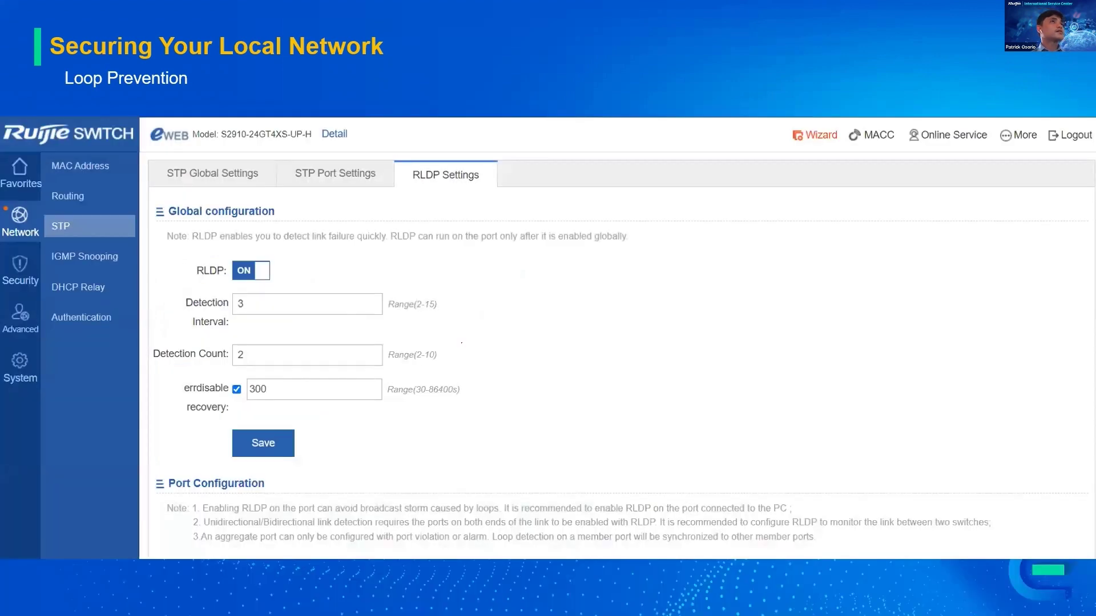
Underline the RLDP Settings label and the RLDP ON toggle in red
key("Left")
key("Right")
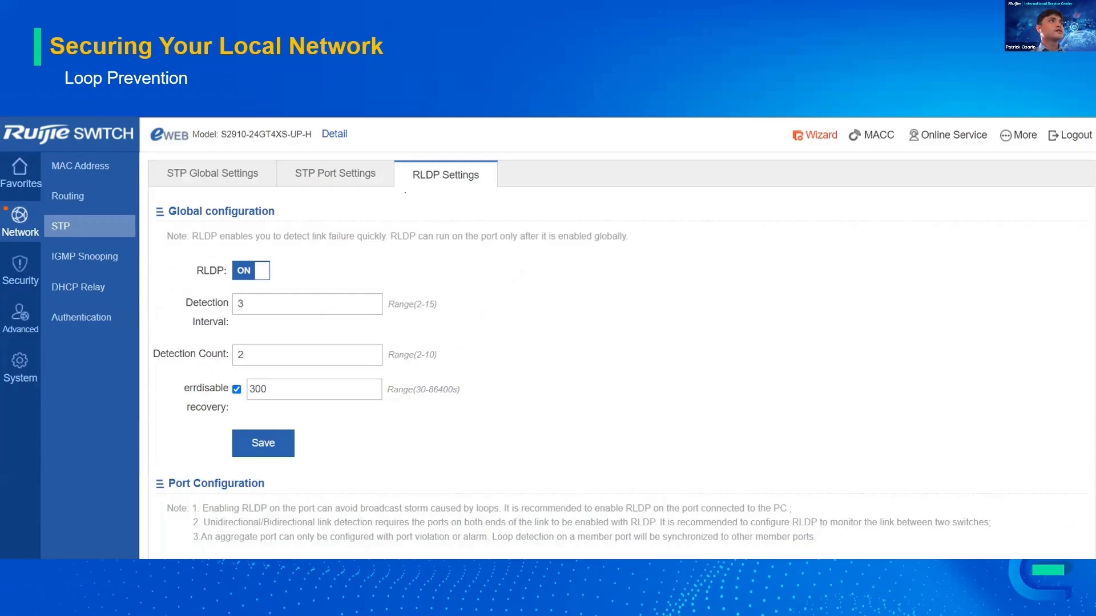
left_click_drag(407, 193, 488, 183)
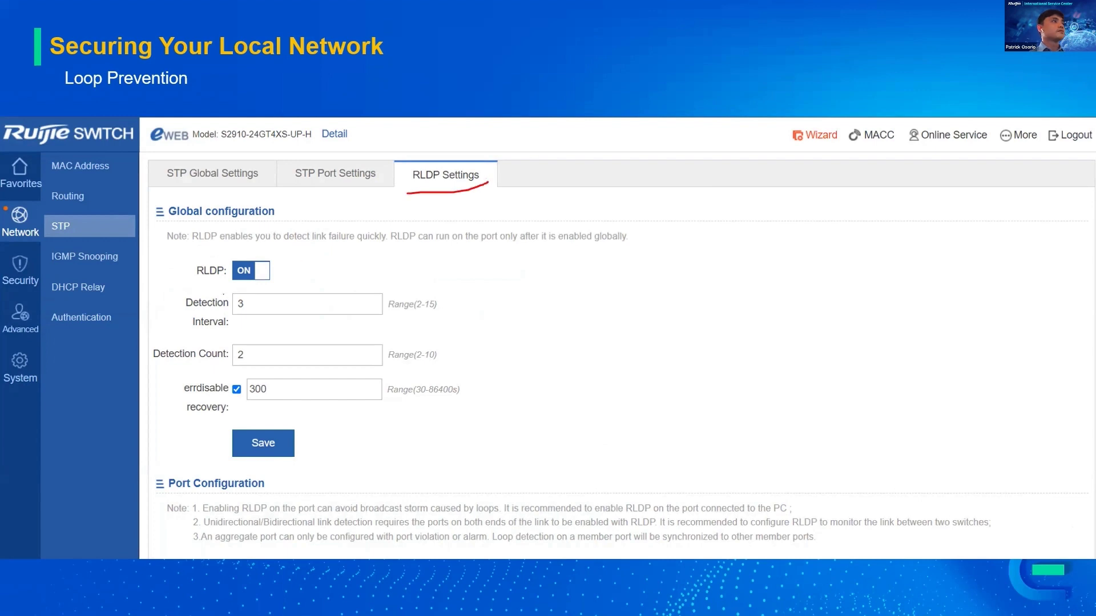
left_click_drag(234, 291, 301, 276)
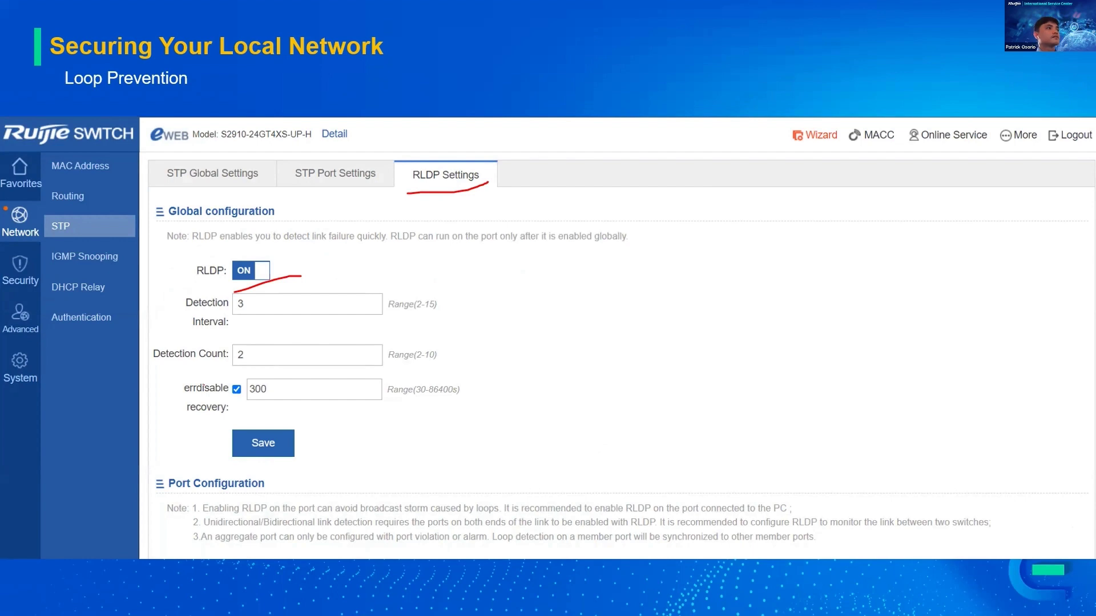
On the Port Configuration slide, underline Gi0/1's Loop Detection and Shutdown Port, then reach Live Demo
key("Right")
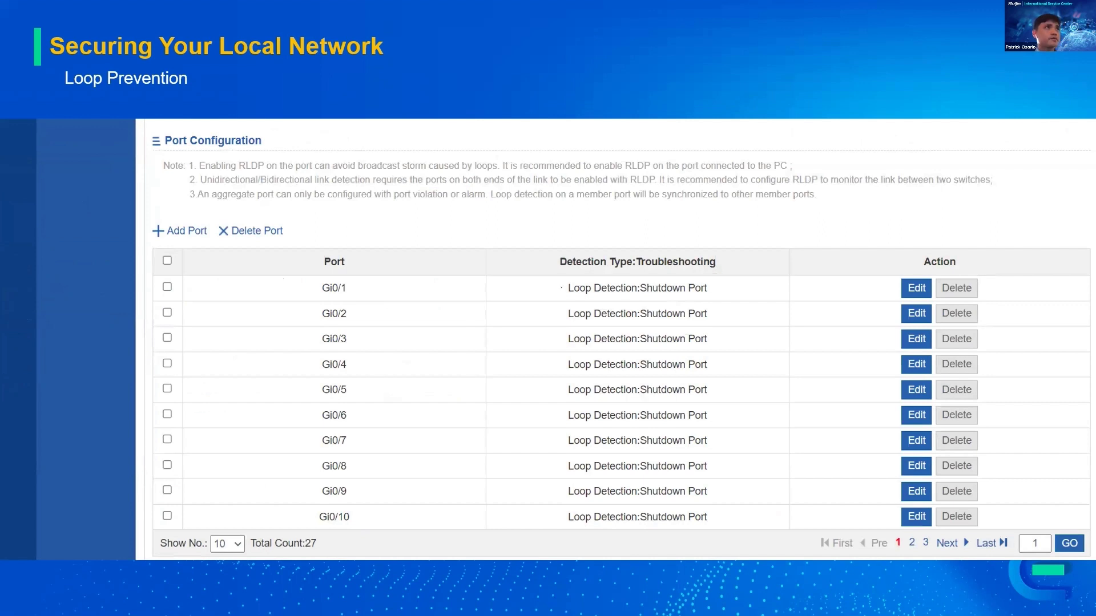
left_click_drag(568, 296, 637, 287)
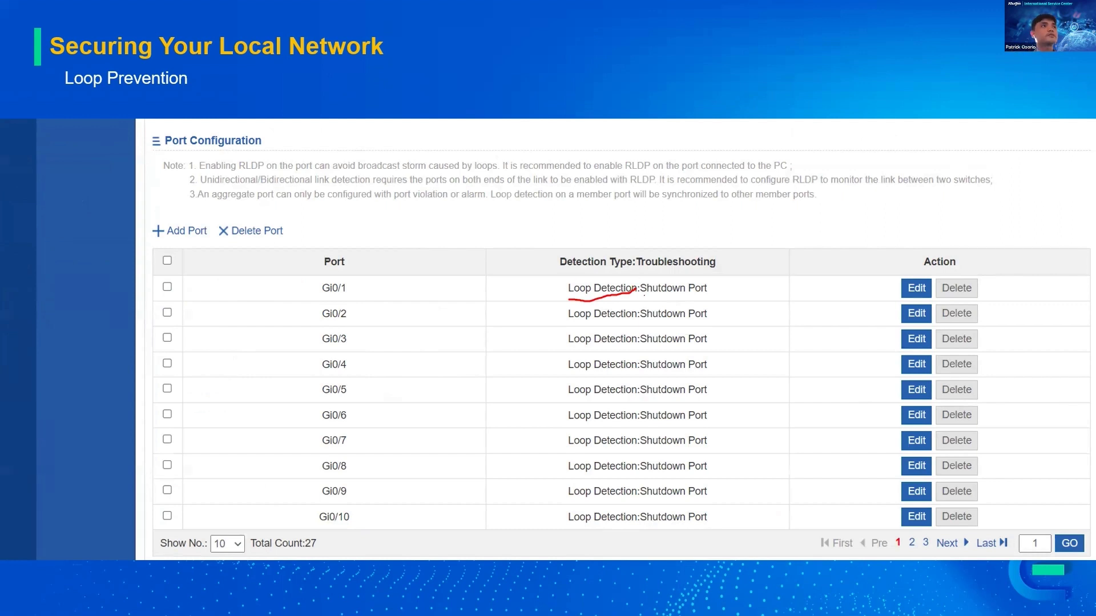
left_click_drag(649, 298, 700, 291)
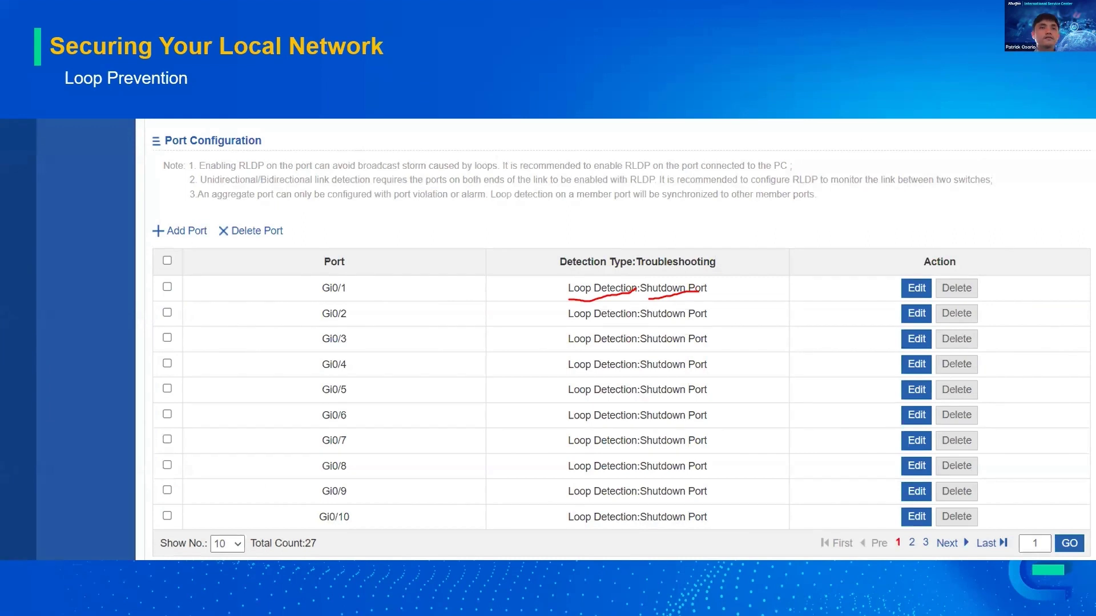
key("Right")
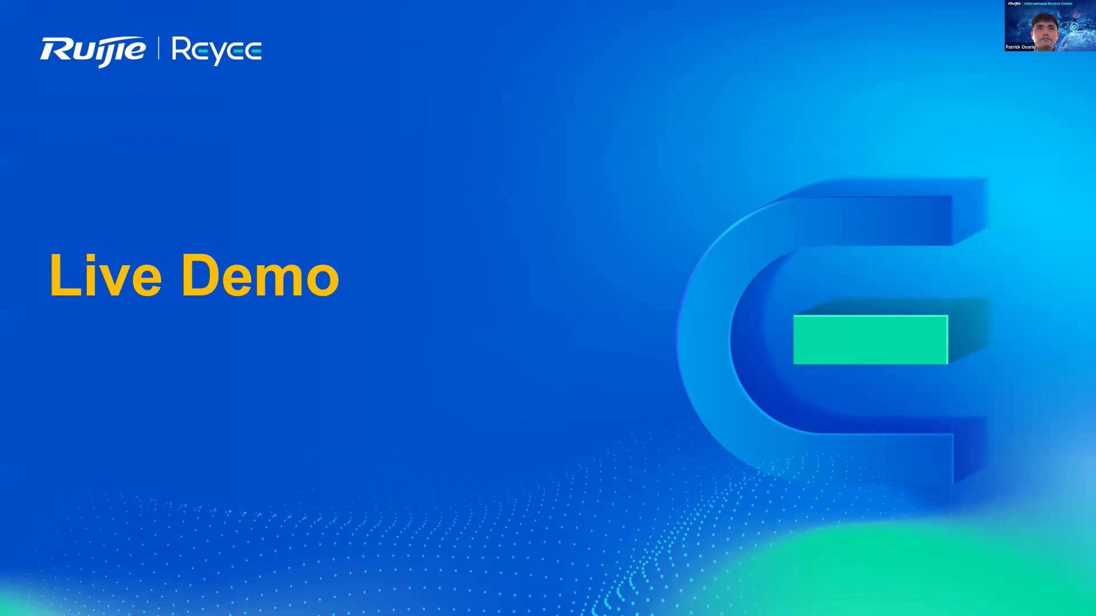
Deliver the recommended loop-prevention config to all access switches via Optimize Now
key("alt+Tab")
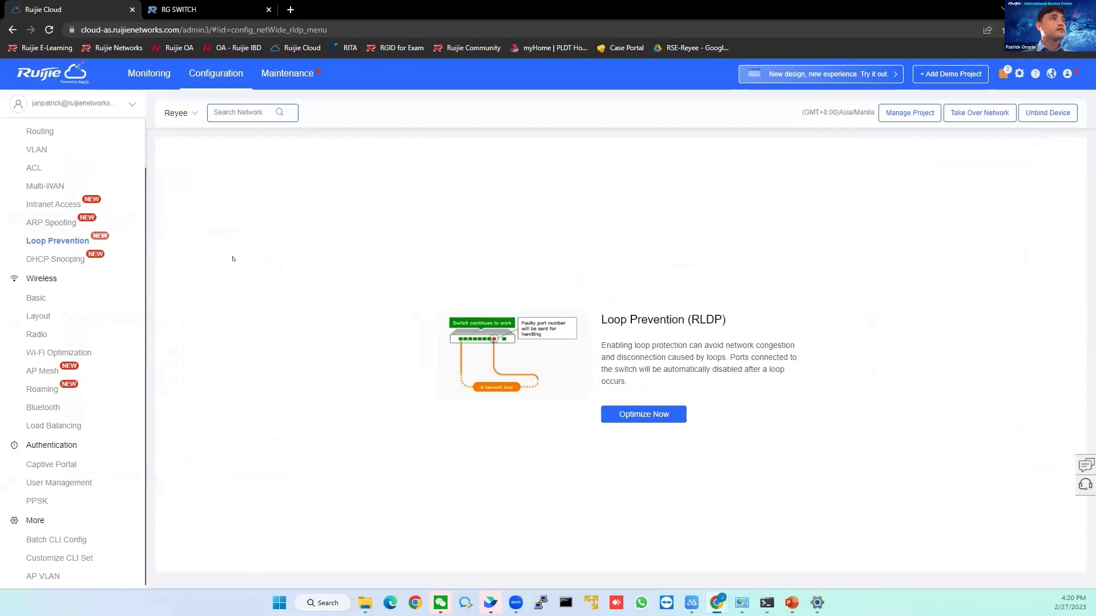
left_click(617, 415)
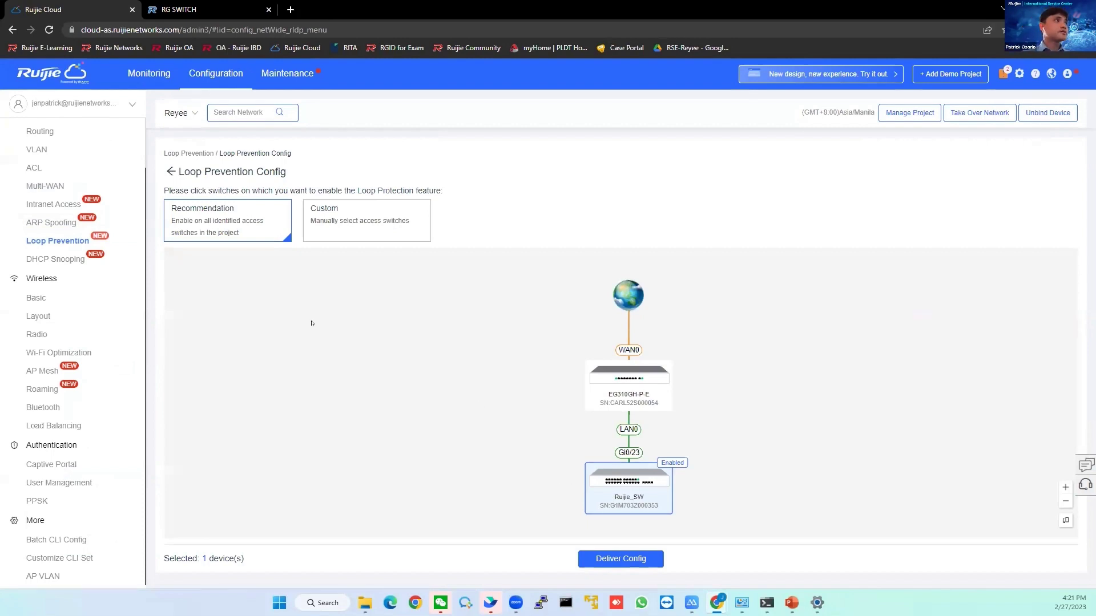
left_click(307, 224)
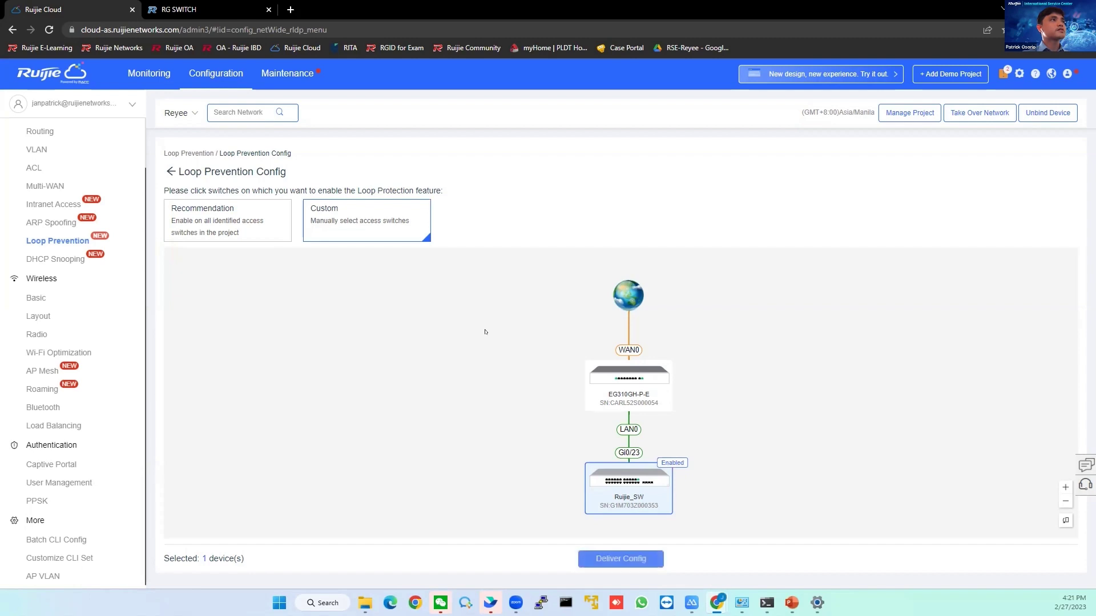
left_click(234, 208)
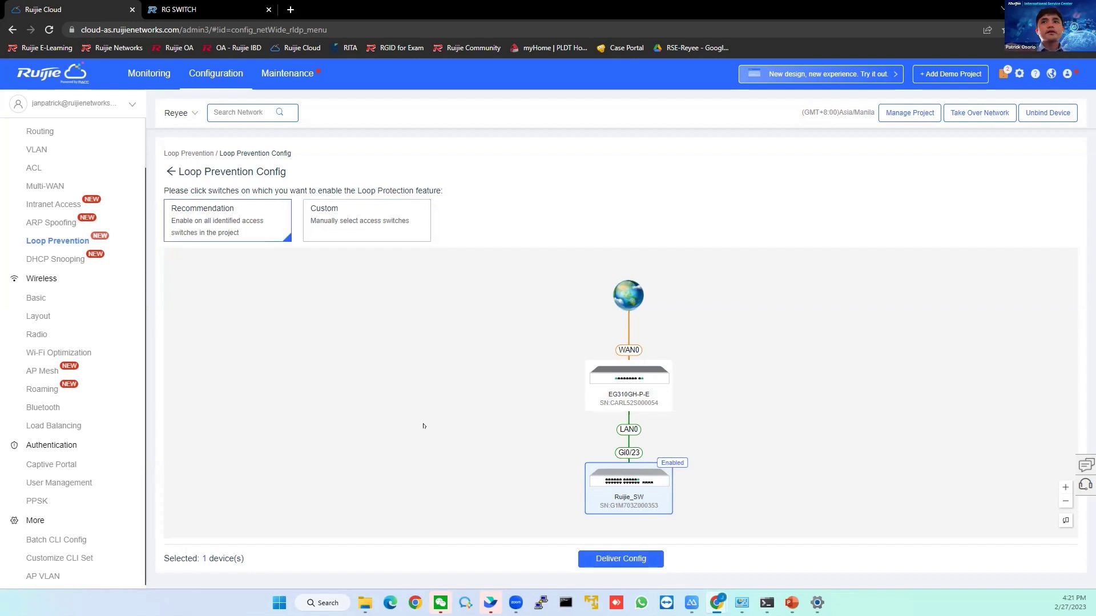
left_click(617, 558)
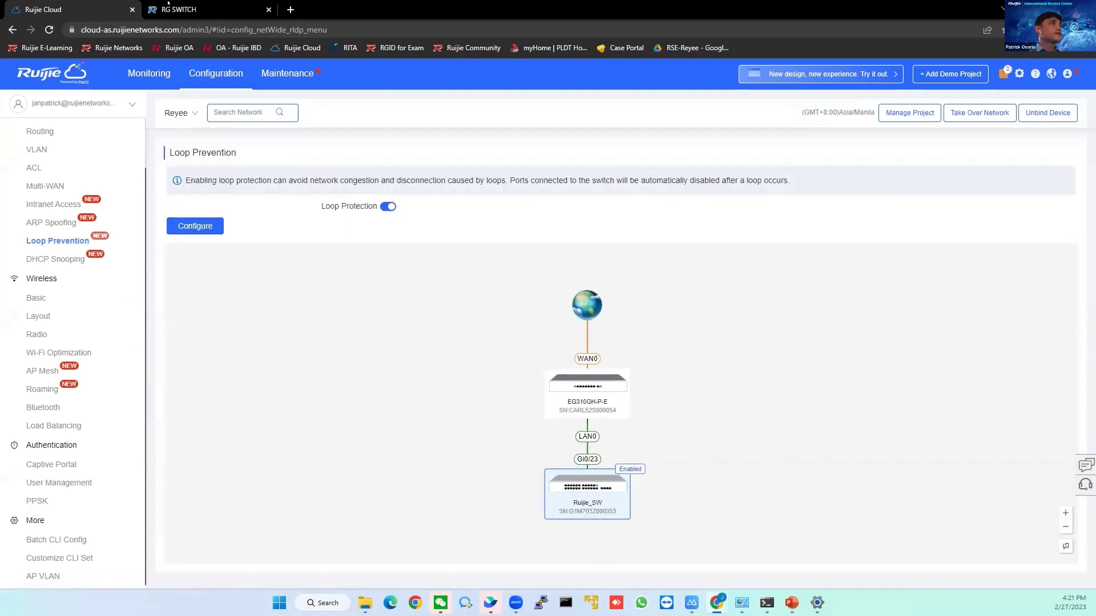
left_click(168, 3)
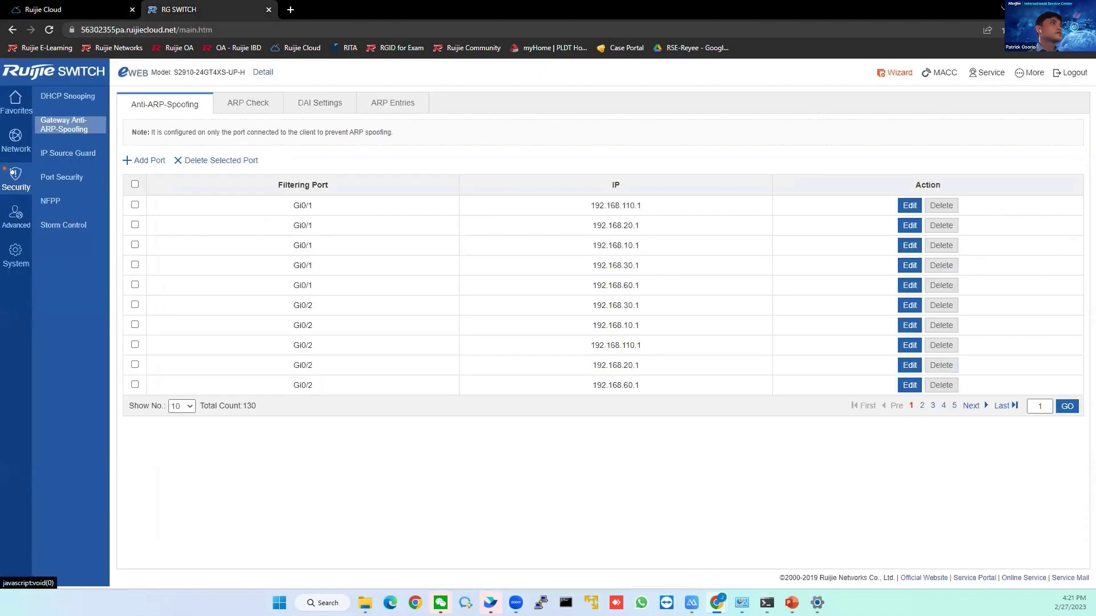
Verify in switch eWeb Network > STP > RLDP Settings that RLDP is on with Shutdown Port on the ports
left_click(14, 140)
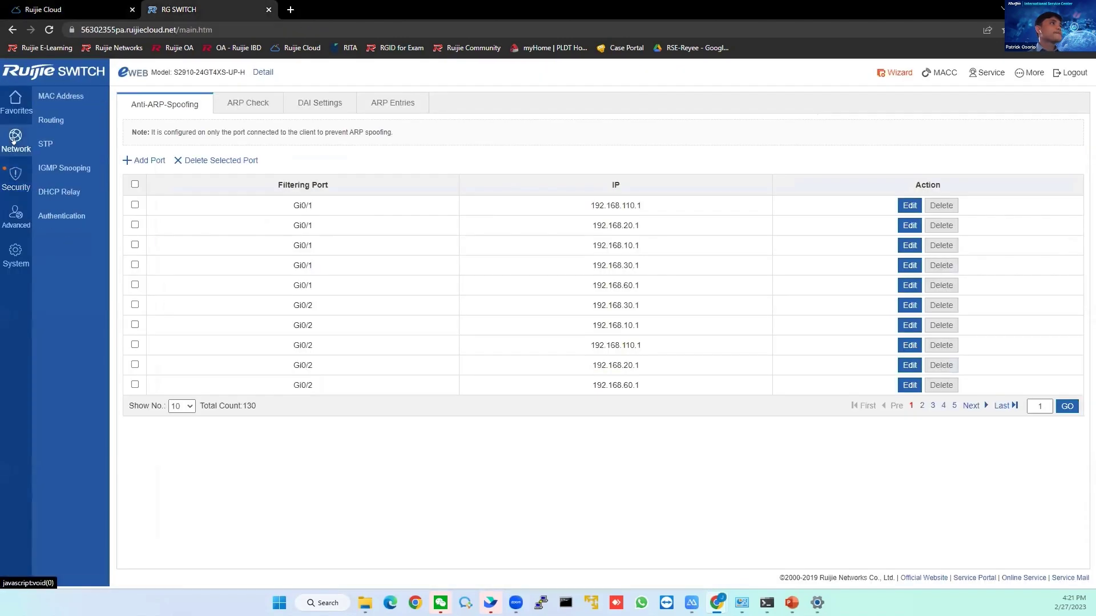
left_click(49, 147)
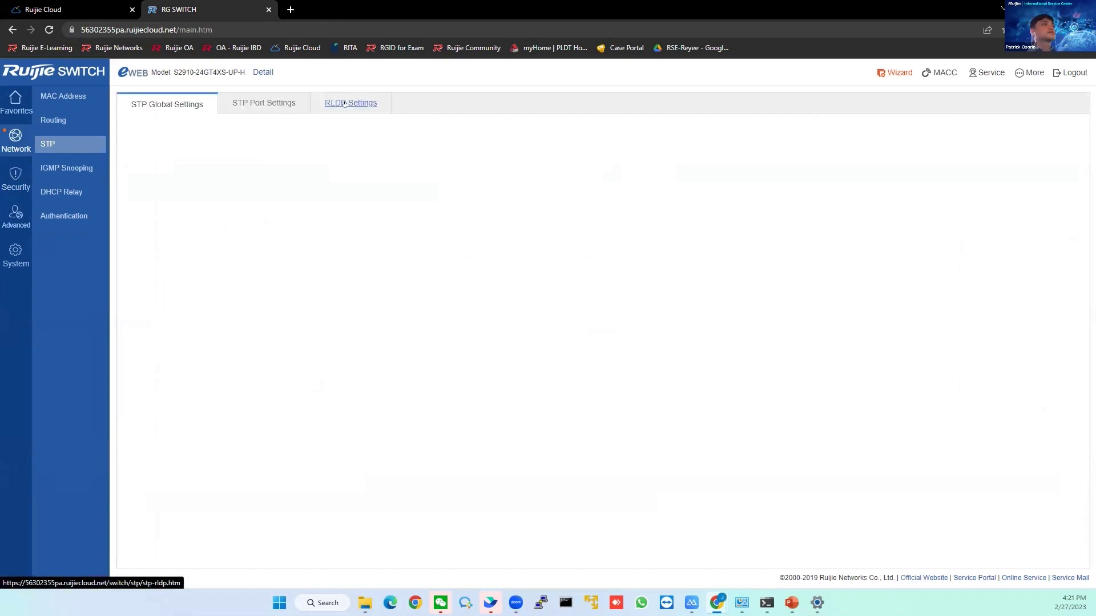
left_click(343, 103)
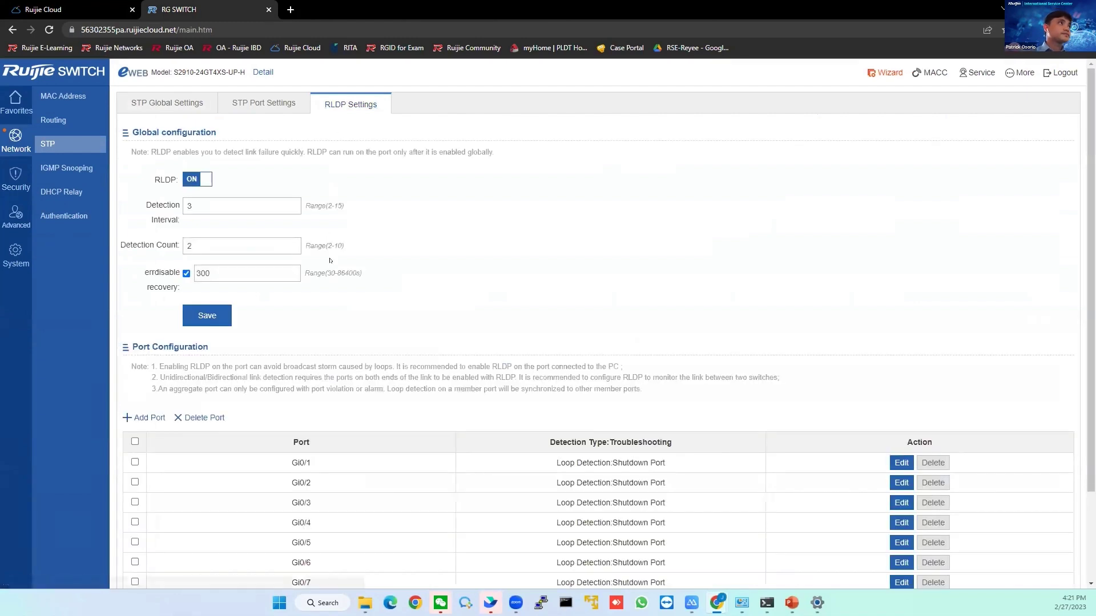
scroll(348, 358, "down", 2)
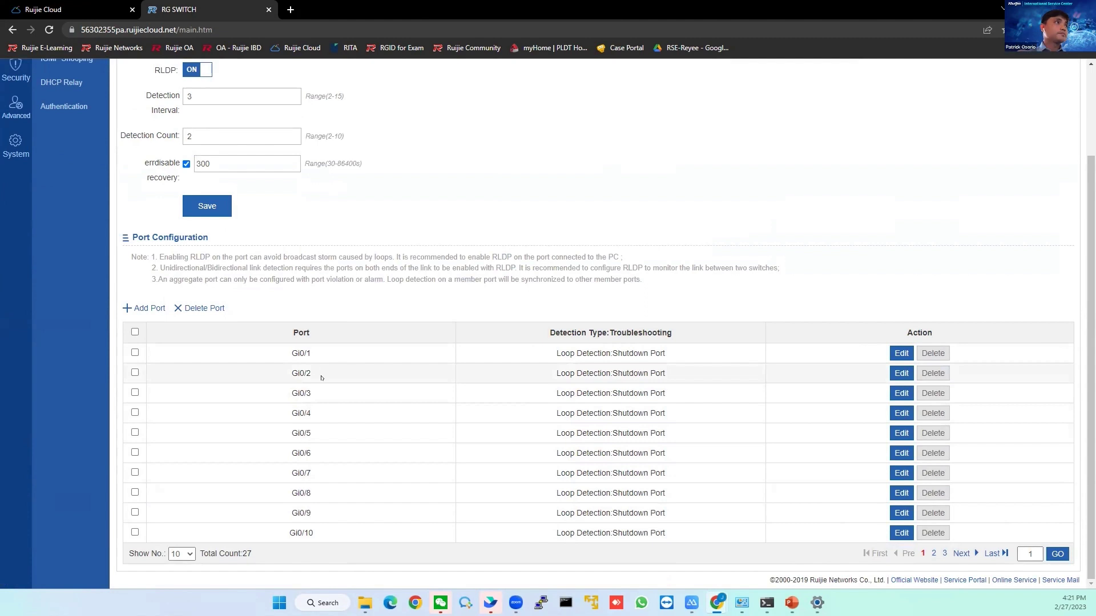
scroll(322, 378, "up", 2)
key("ctrl+1")
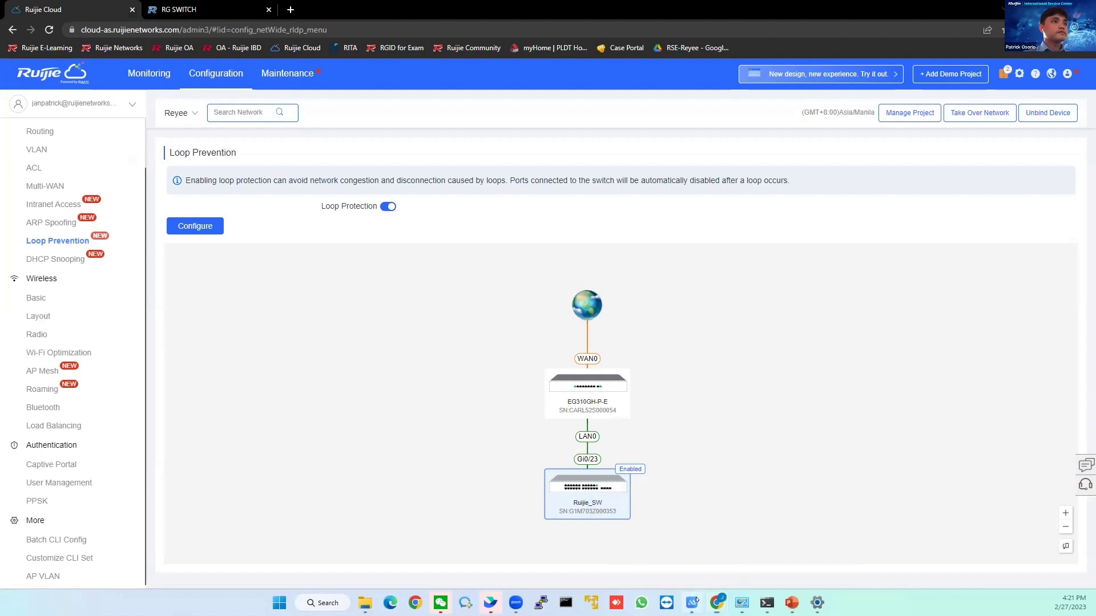
Bring the mirrored phone app over the Live Demo slide and move it right
left_click(695, 602)
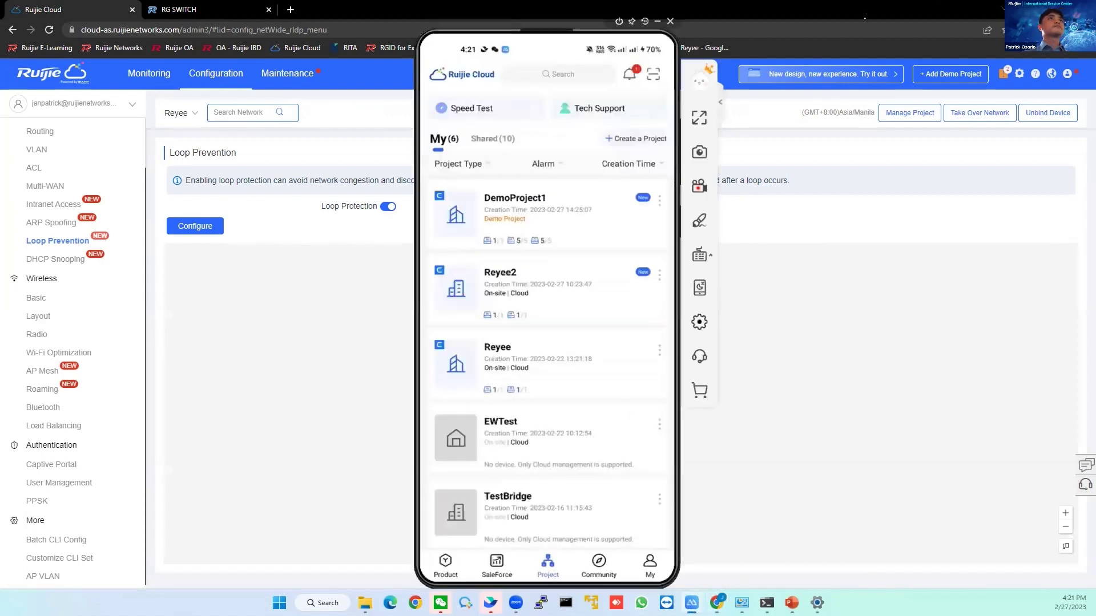
left_click(904, 21)
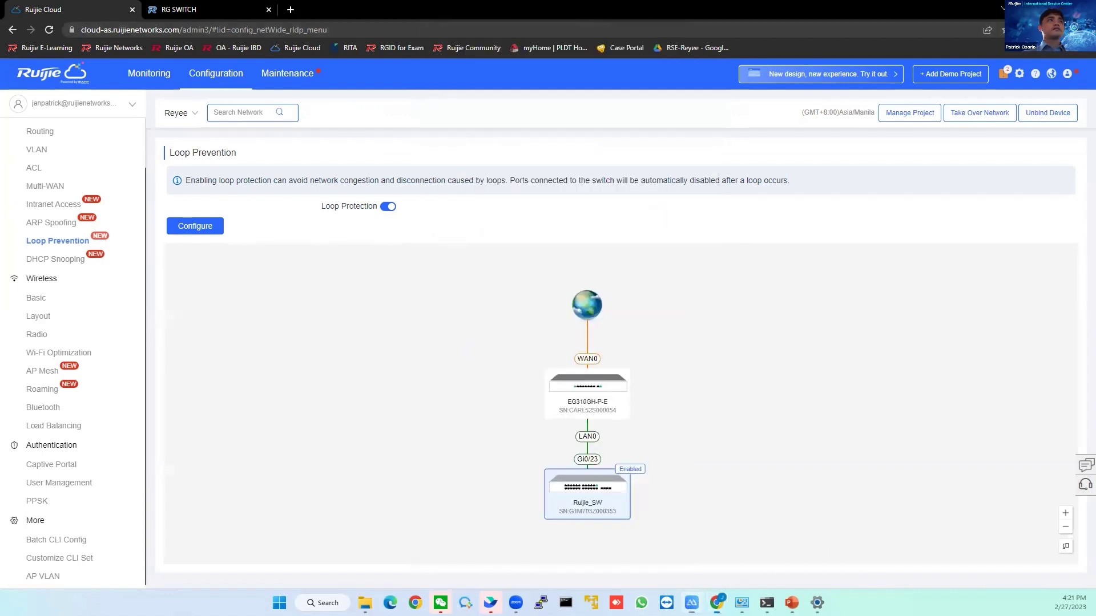
key("alt+Tab")
left_click_drag(543, 15, 609, 15)
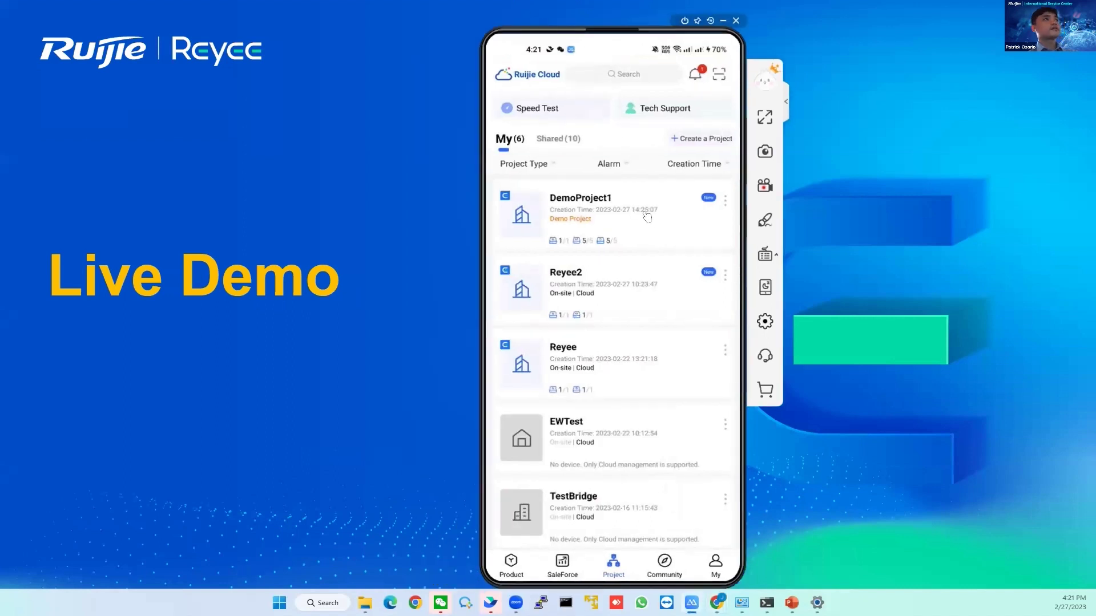
Create a new demo project, DemoProject2, without SON and return to the project list
left_click(594, 206)
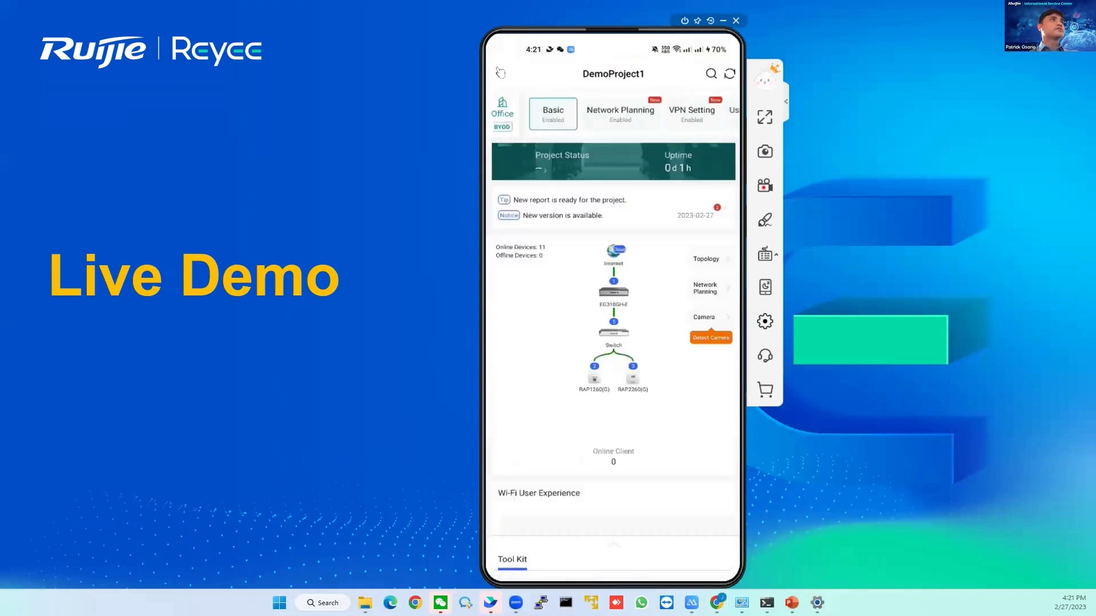
left_click(500, 73)
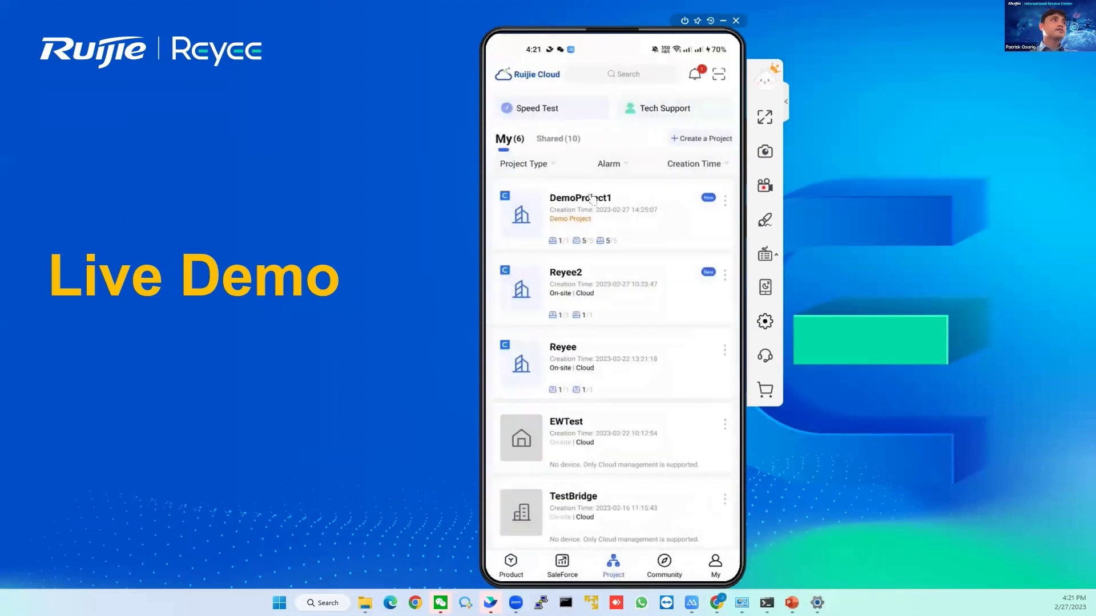
left_click(710, 138)
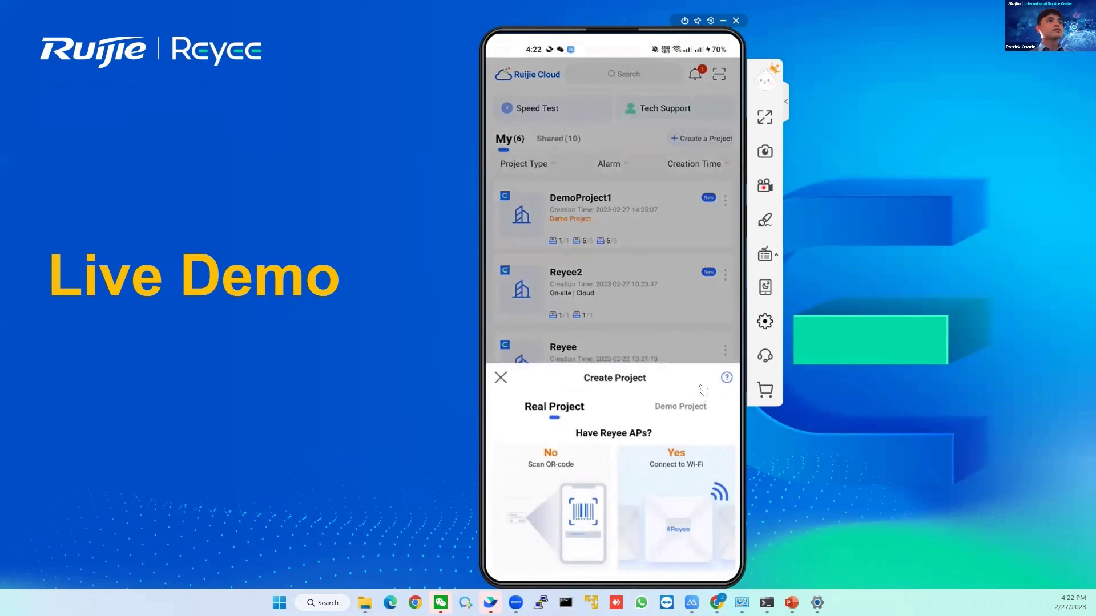
left_click(691, 409)
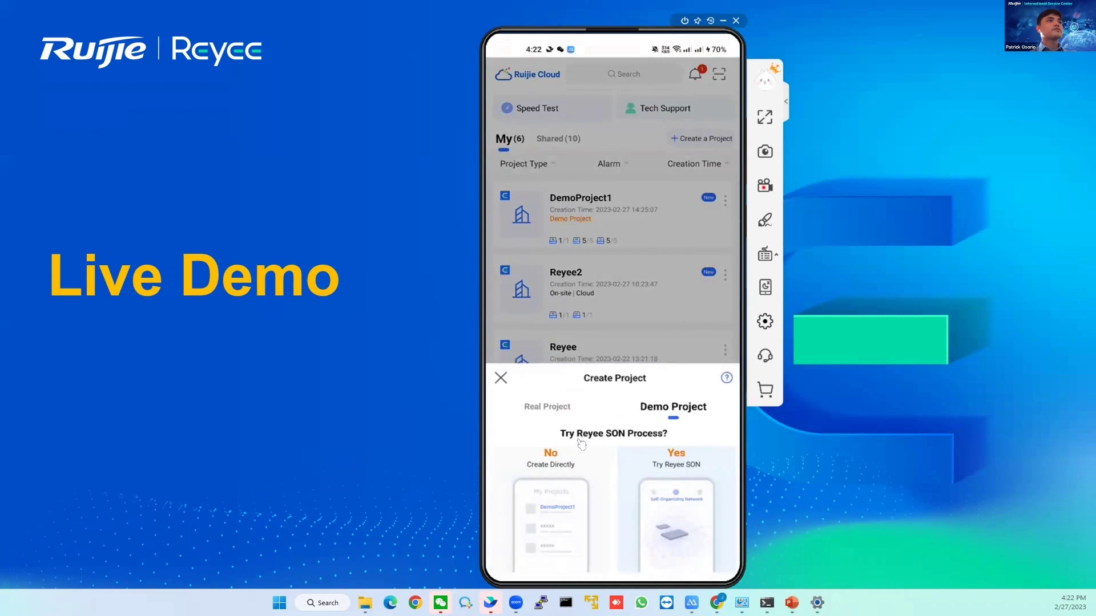
left_click(565, 495)
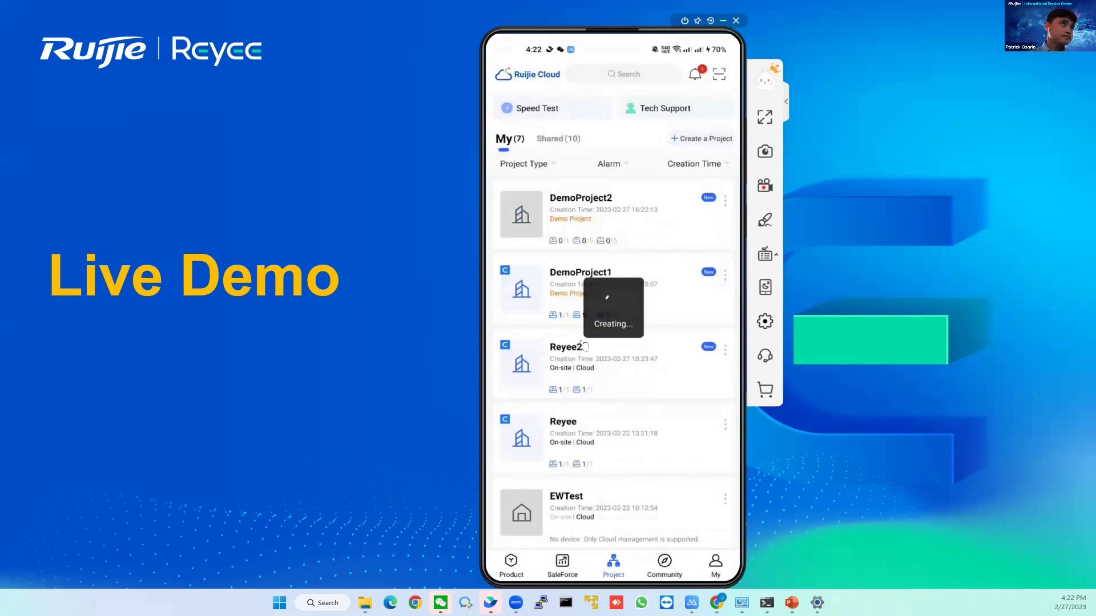
left_click(615, 358)
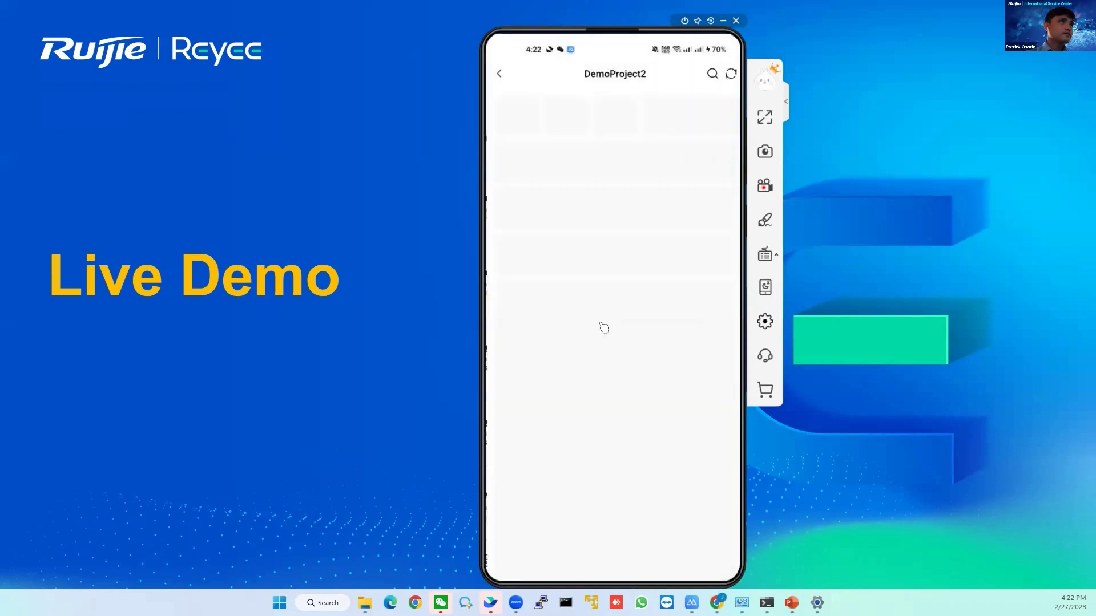
left_click(498, 73)
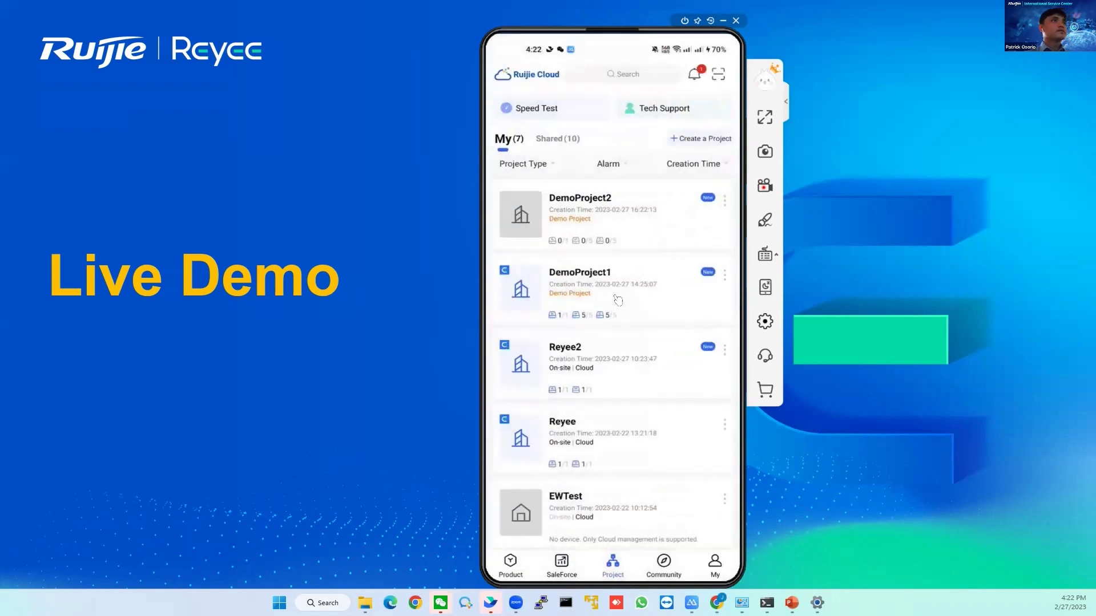
Open DemoProject1 and go to Loop Prevention in the Tool Kit's Advanced section
left_click(664, 289)
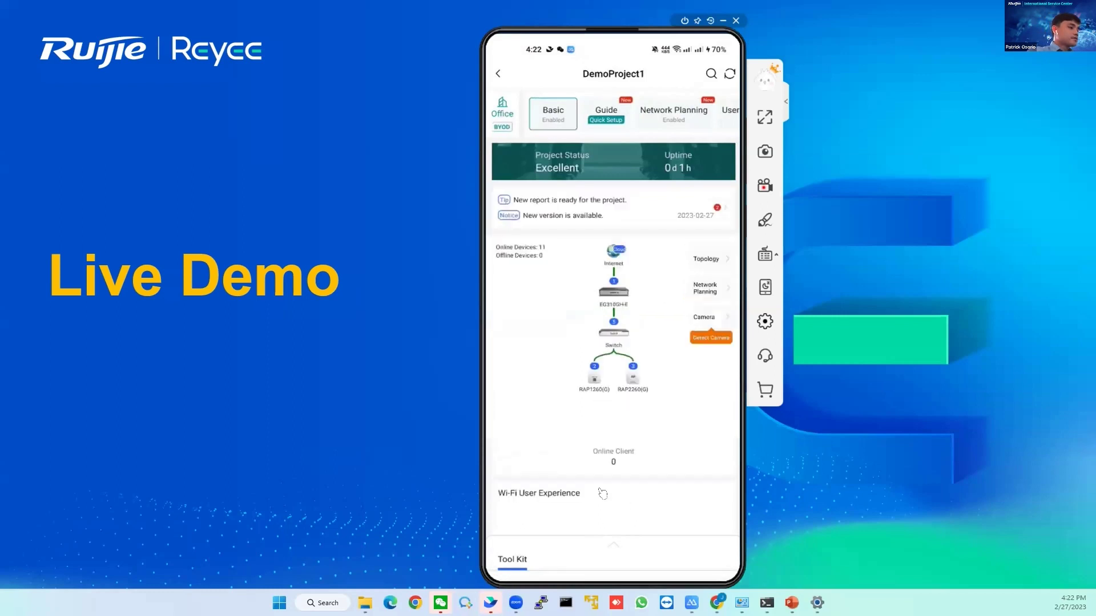
scroll(602, 493, "down", 3)
scroll(602, 492, "down", 2)
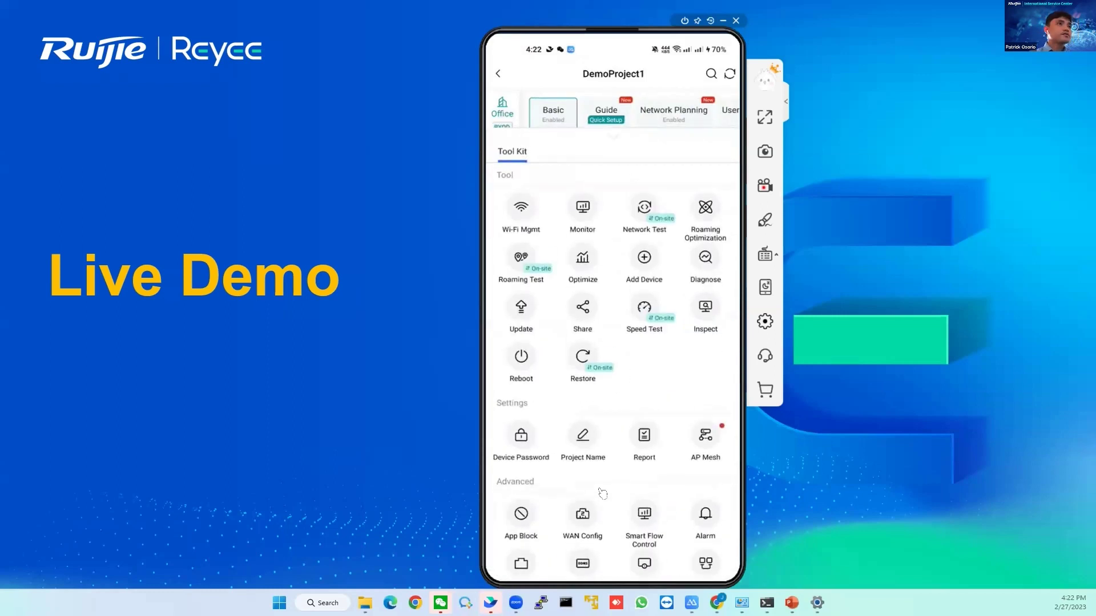
scroll(611, 479, "down", 3)
scroll(617, 465, "down", 1)
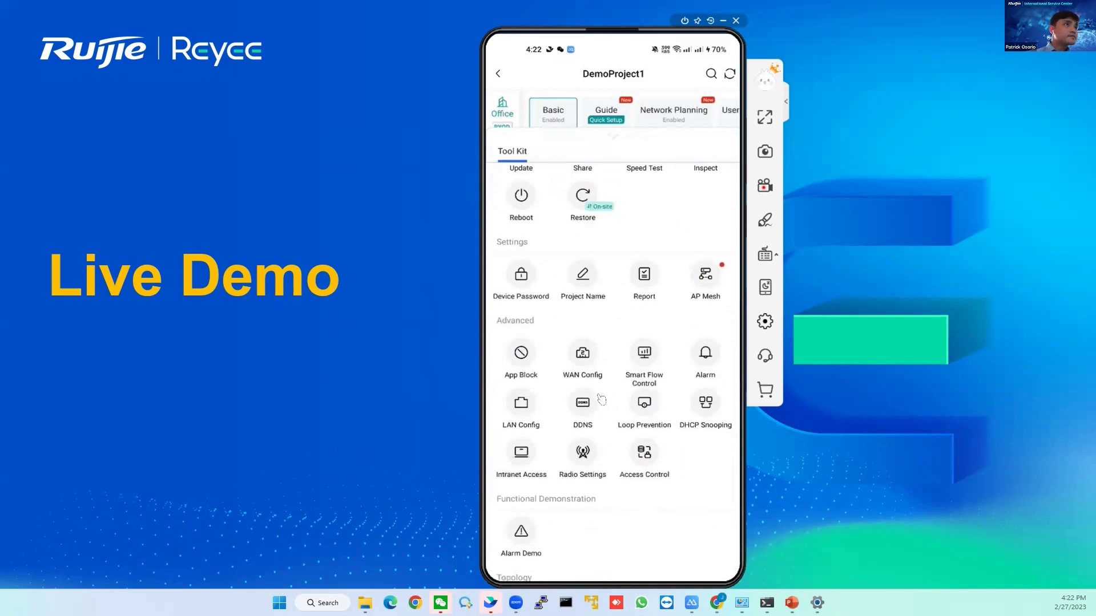
left_click(646, 406)
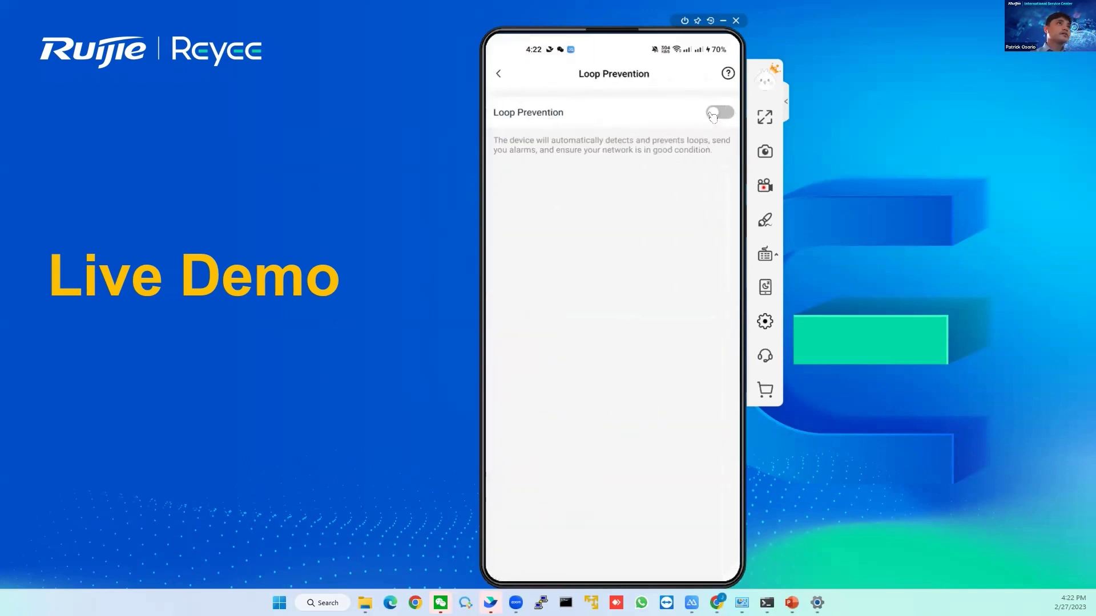
Turn Loop Prevention on for all five DemoProject1 switches in the mobile app
left_click(713, 115)
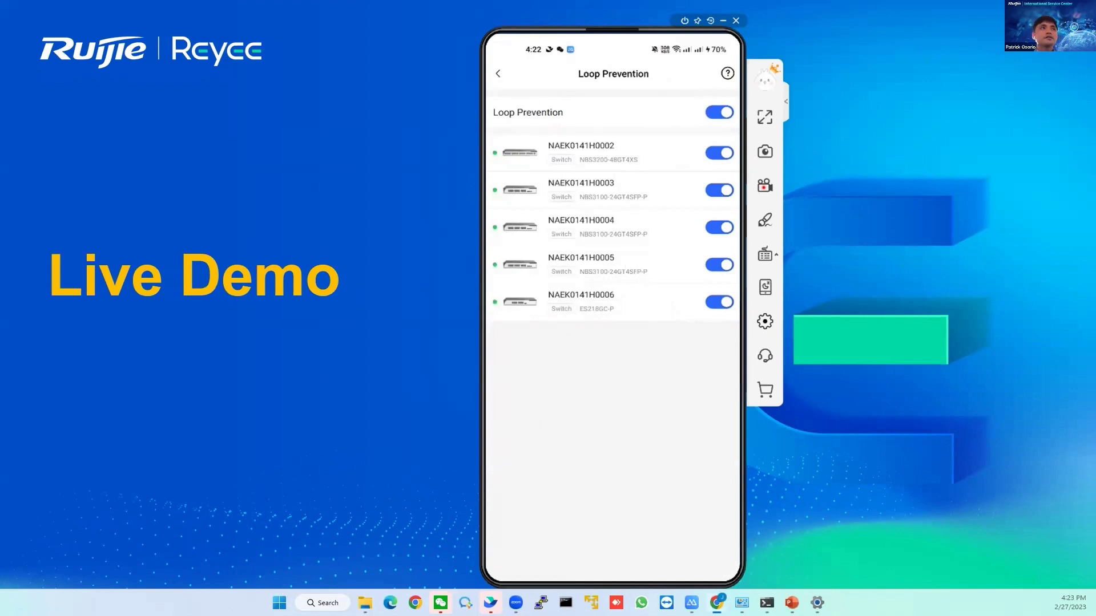
key("alt+Tab")
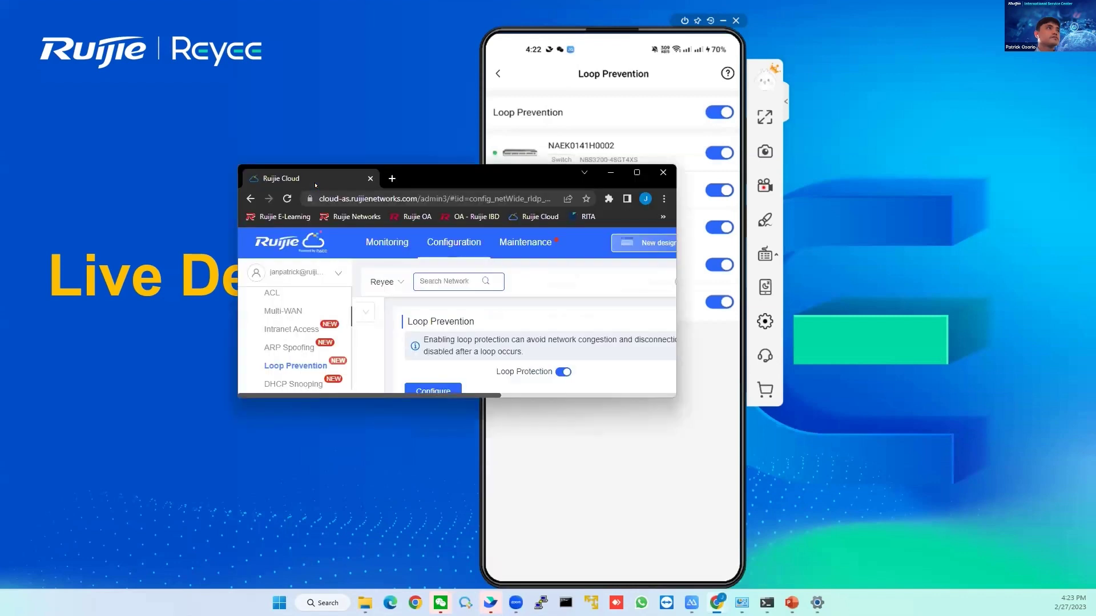
Maximize the web console to show Loop Protection on with Ruijie_SW Enabled
double_click(433, 170)
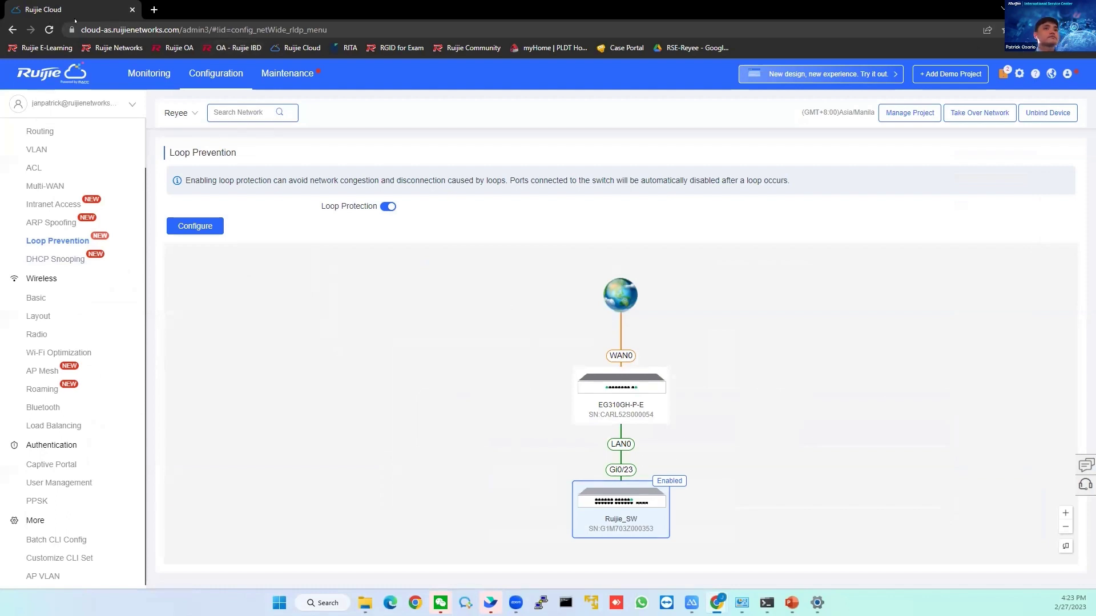
key("alt+Tab")
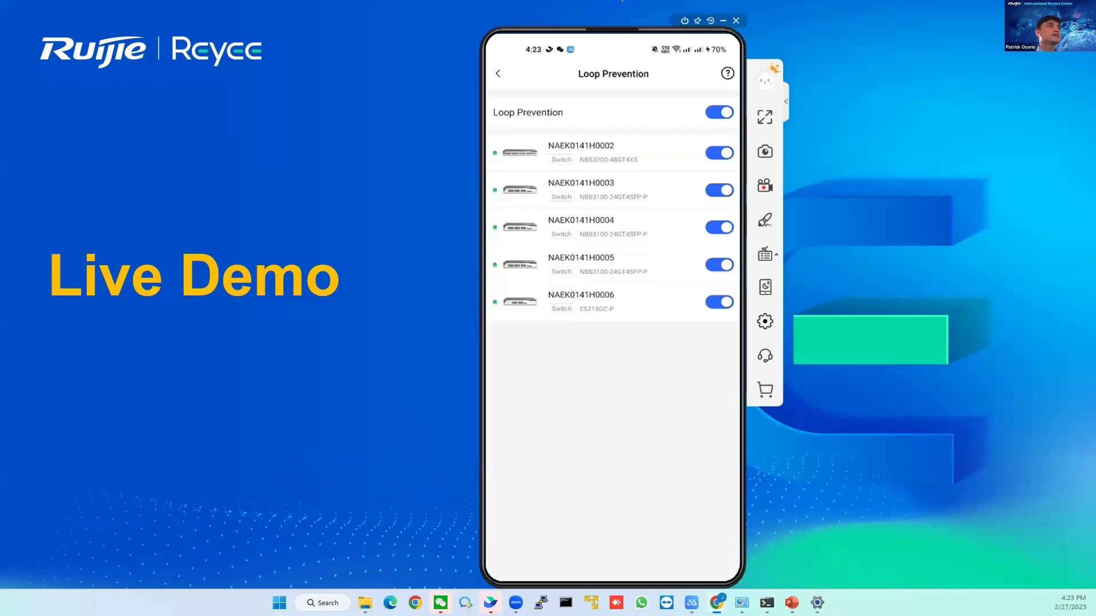
left_click(499, 74)
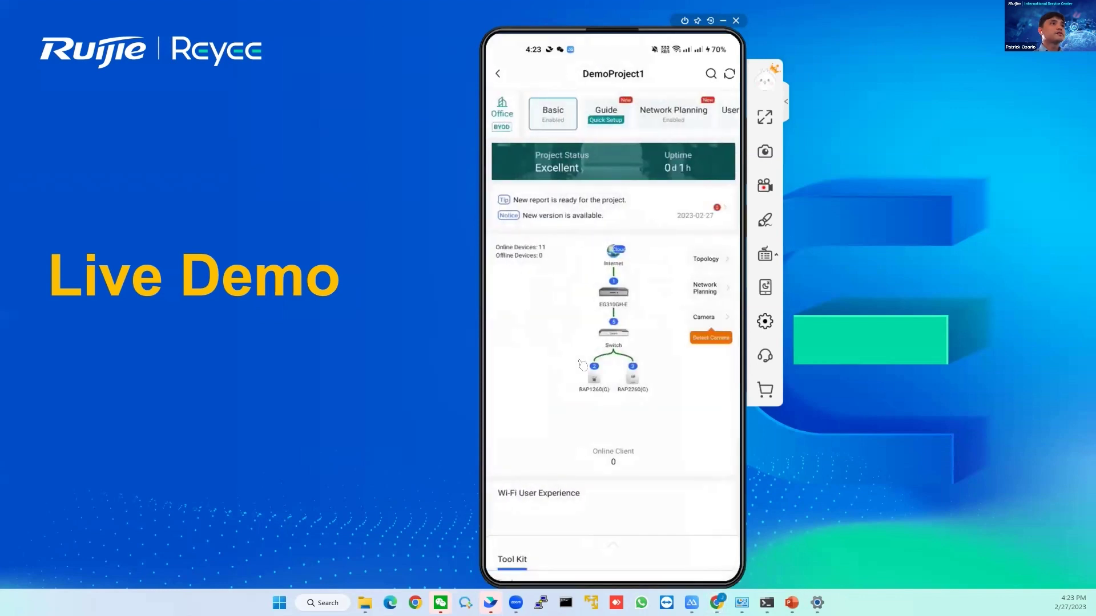
left_click(614, 333)
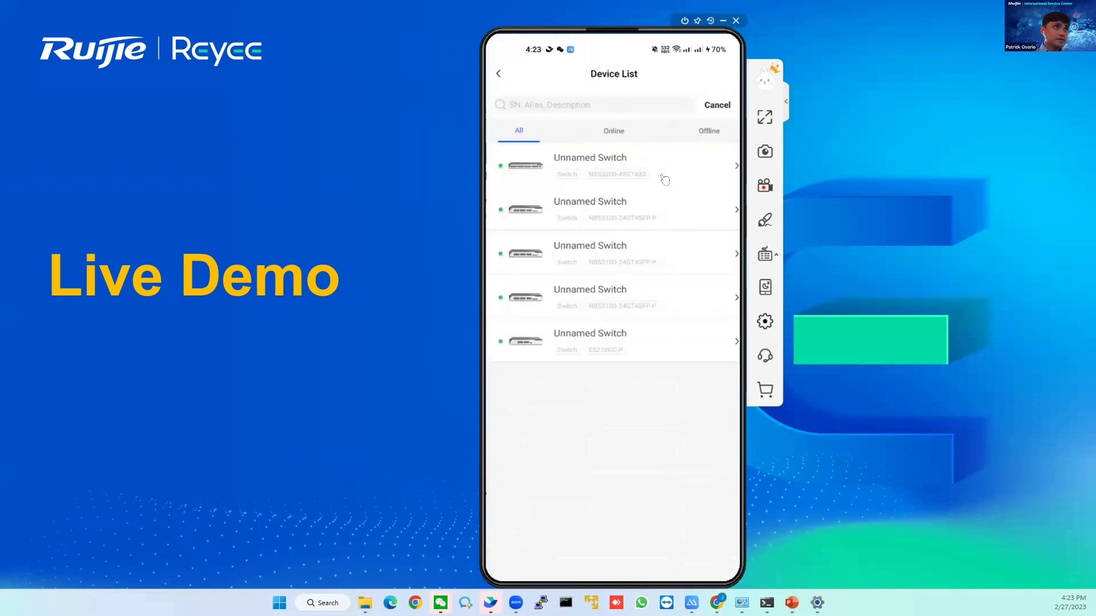
left_click(649, 166)
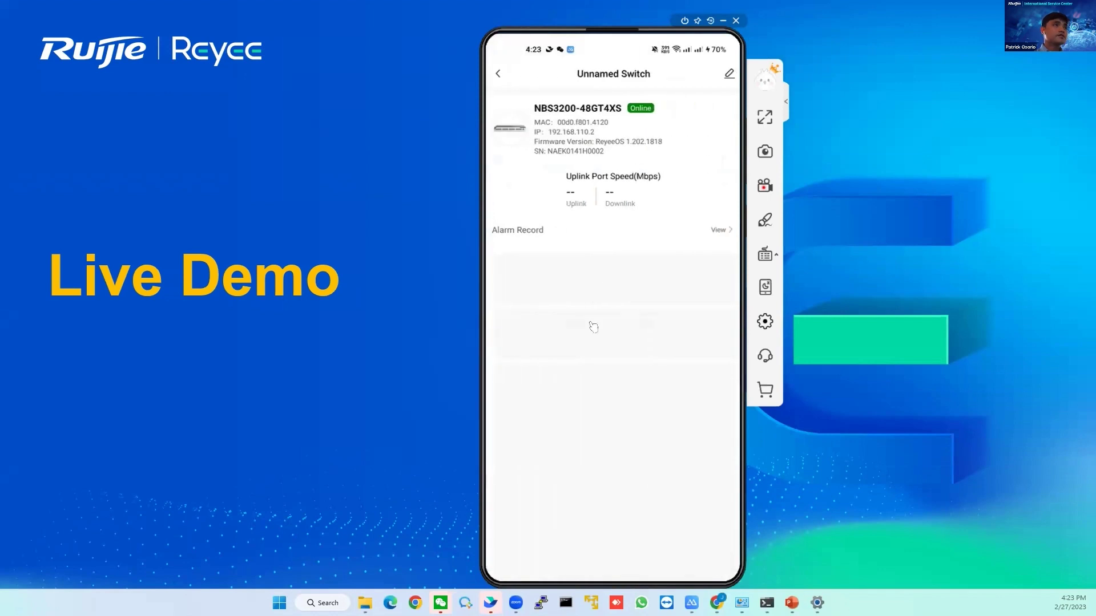
scroll(591, 342, "down", 5)
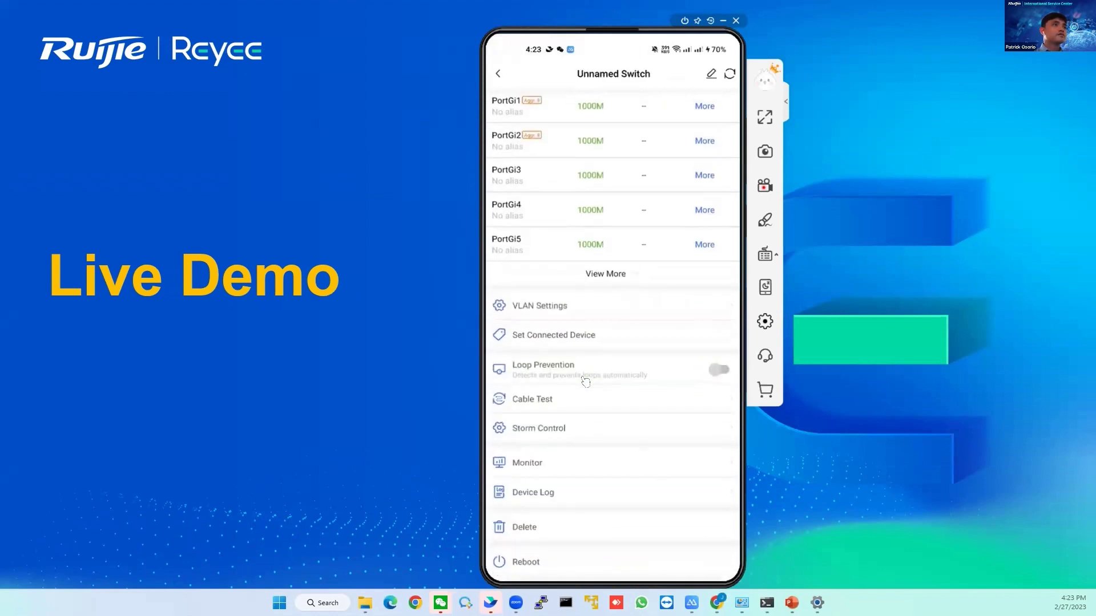
scroll(565, 302, "up", 3)
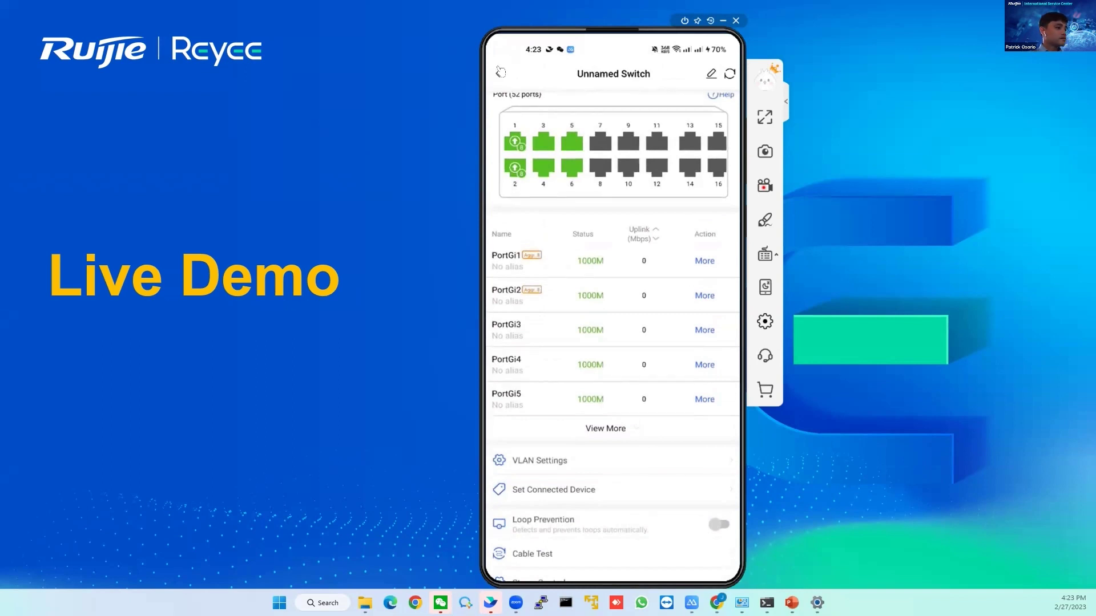
left_click(501, 72)
left_click(501, 72)
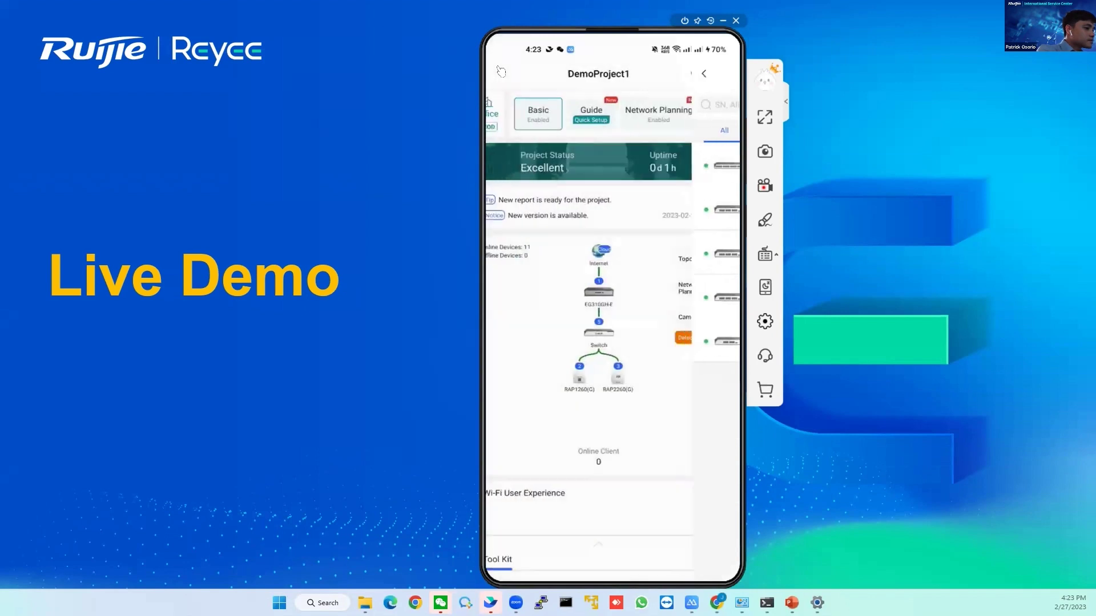
scroll(500, 71, "down", 5)
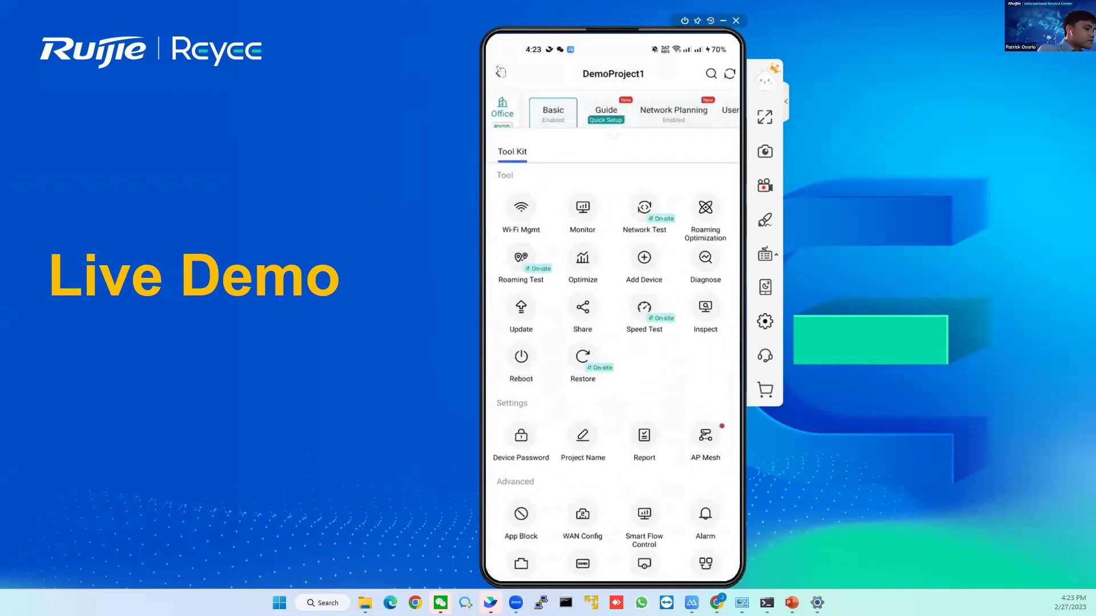
scroll(501, 71, "down", 3)
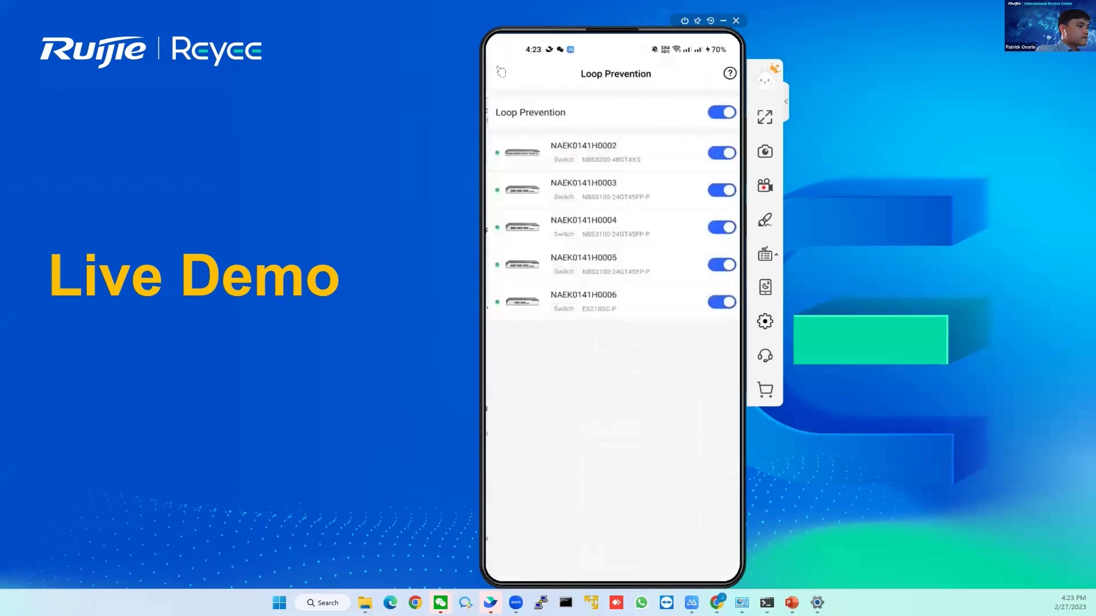
Confirm the ES218GC-P switch has Loop Prevention on, then return to the Device List
left_click(501, 72)
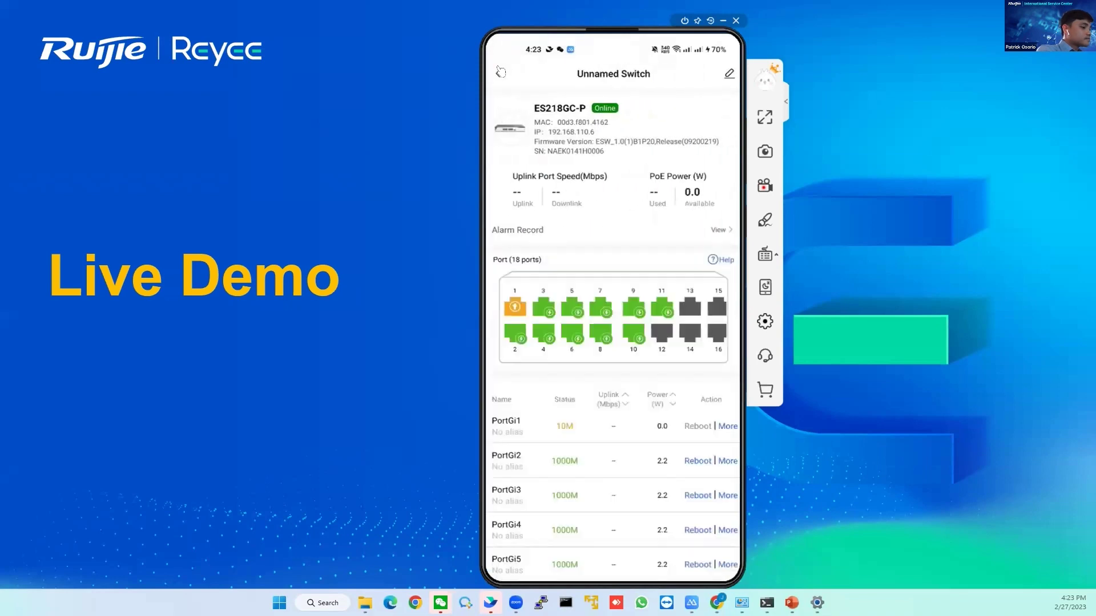
scroll(672, 354, "down", 3)
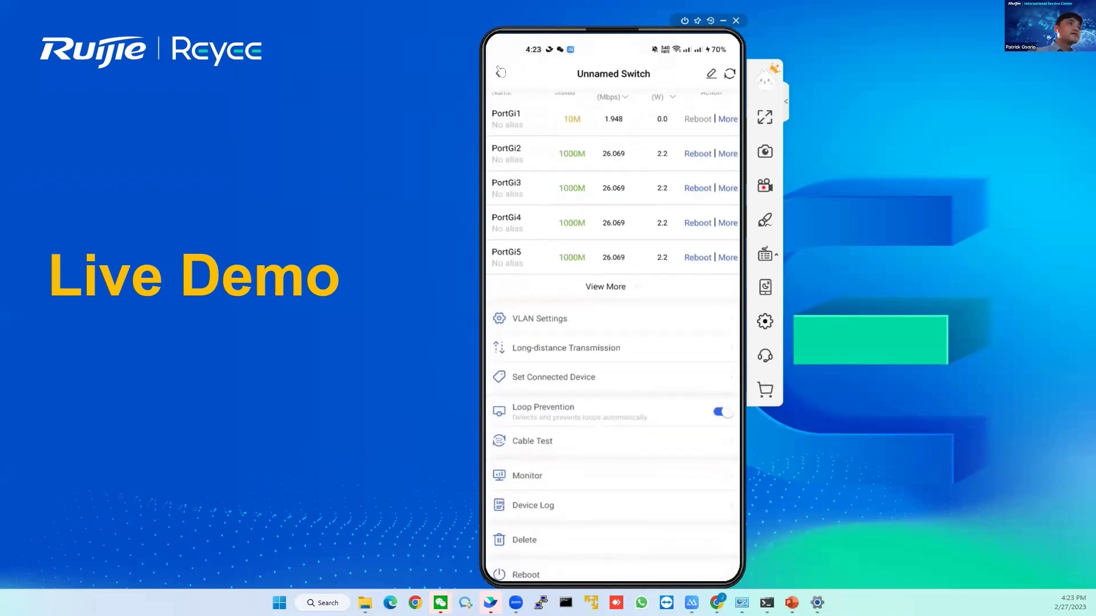
right_click(650, 419)
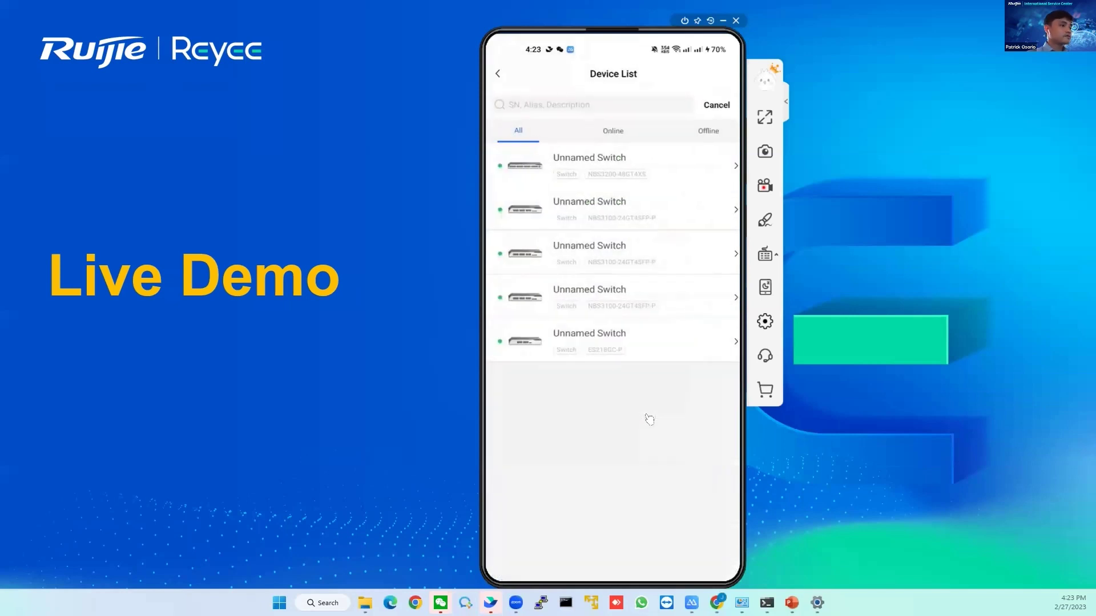
Confirm the NBS3200-48GT4XS switch shows Loop Prevention on
left_click(650, 420)
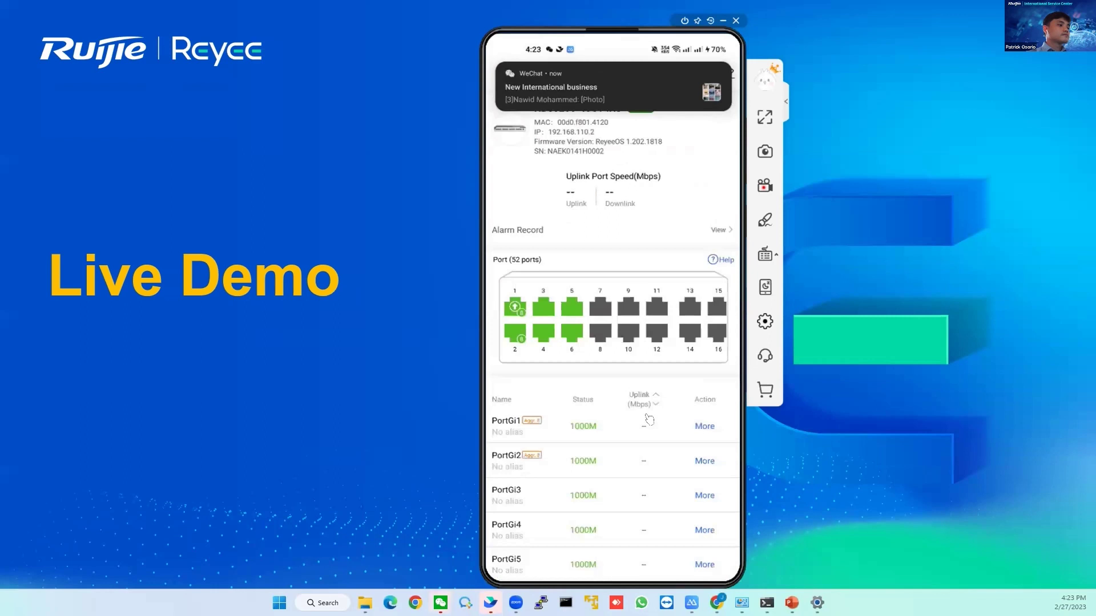
scroll(649, 420, "down", 5)
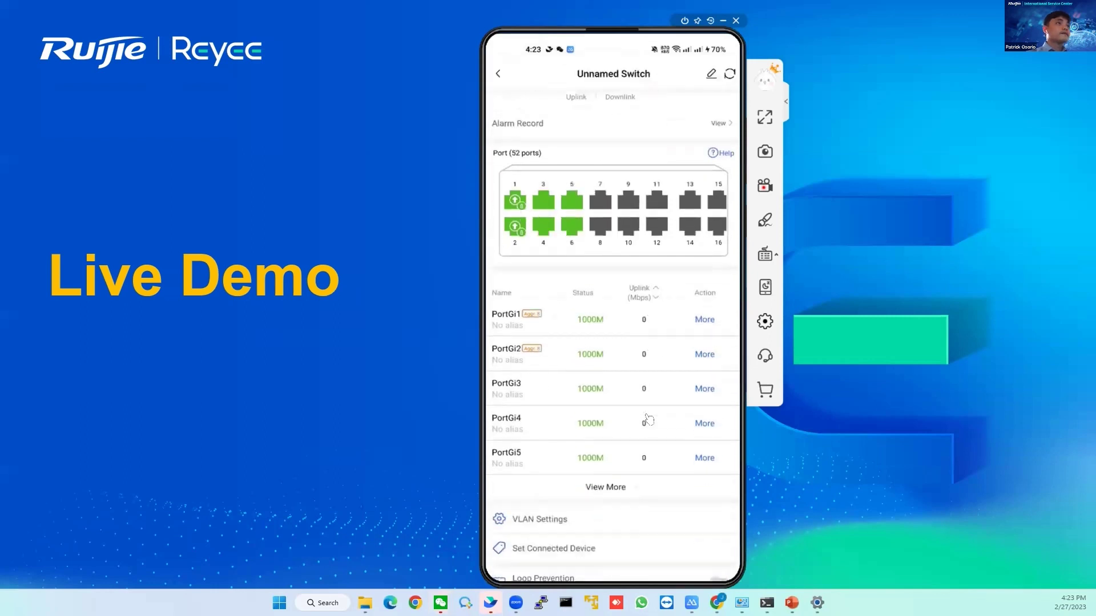
scroll(649, 420, "down", 2)
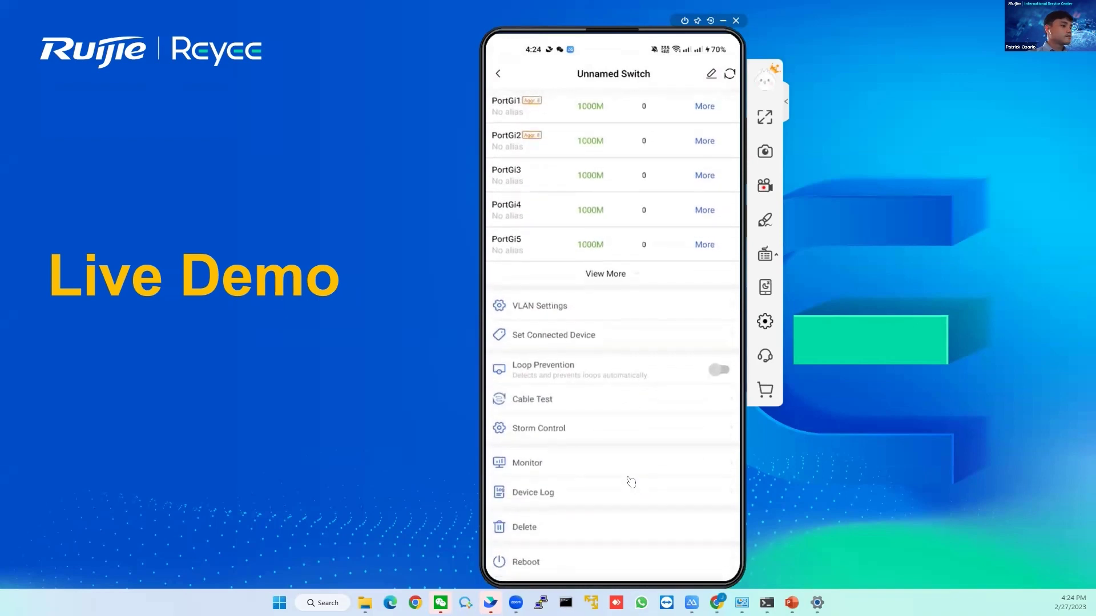
scroll(631, 482, "up", 5)
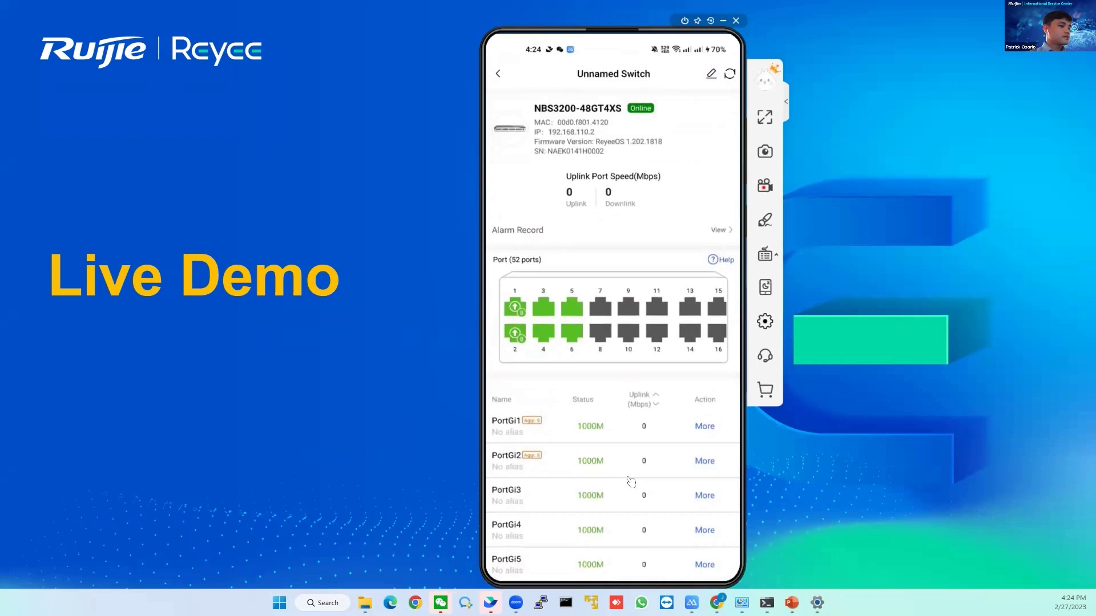
scroll(631, 483, "down", 1)
scroll(631, 482, "down", 5)
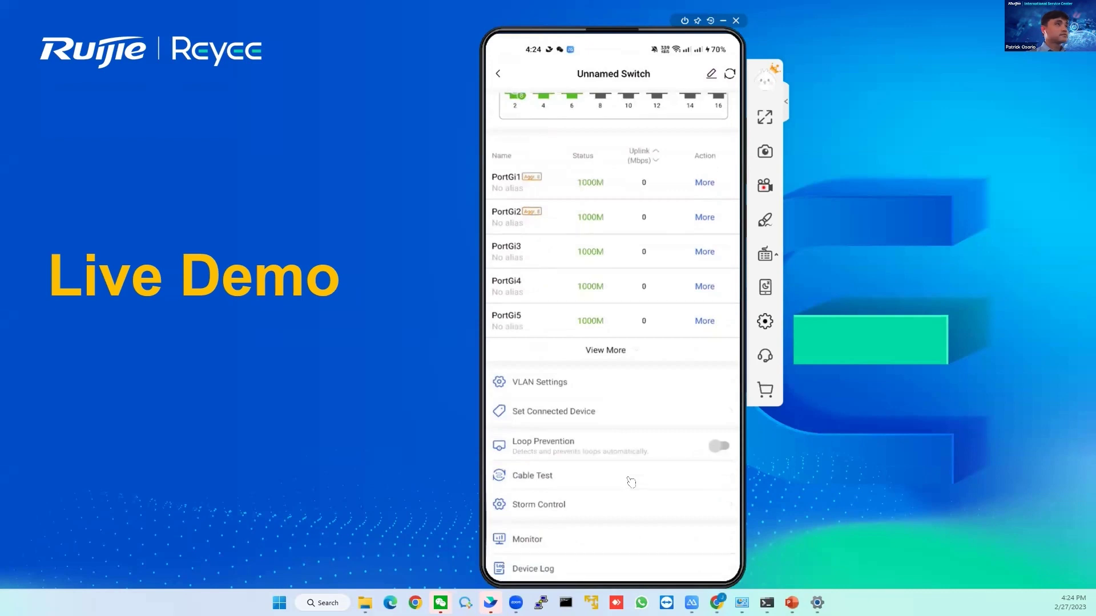
key("Escape")
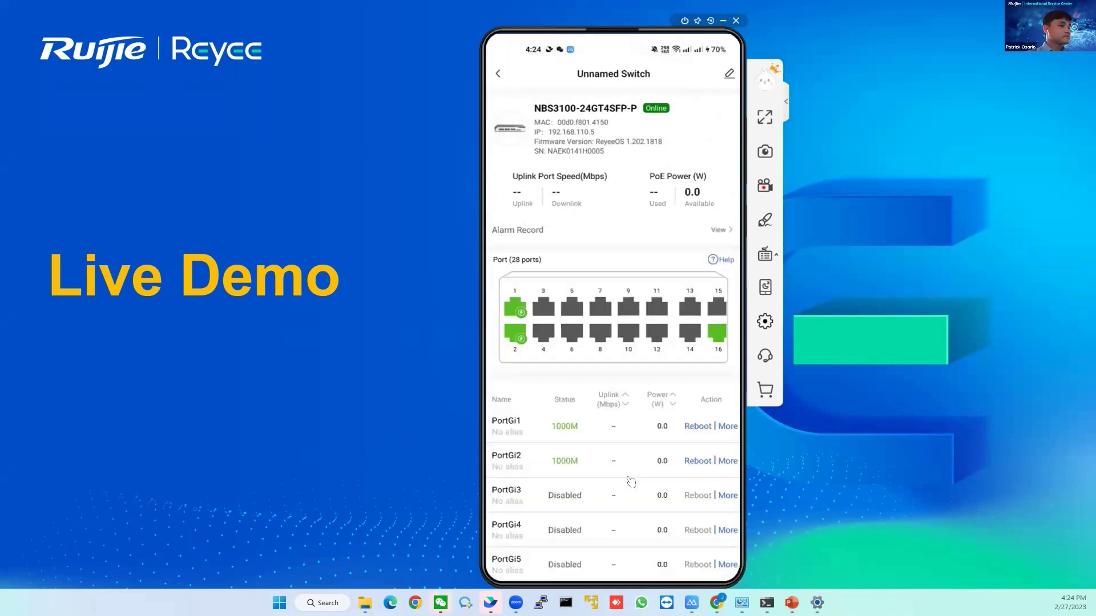
Check NBS3100-24GT4SFP-P's Loop Prevention, close the phone mirror, and advance to the DHCP Snooping slide
scroll(631, 483, "down", 1)
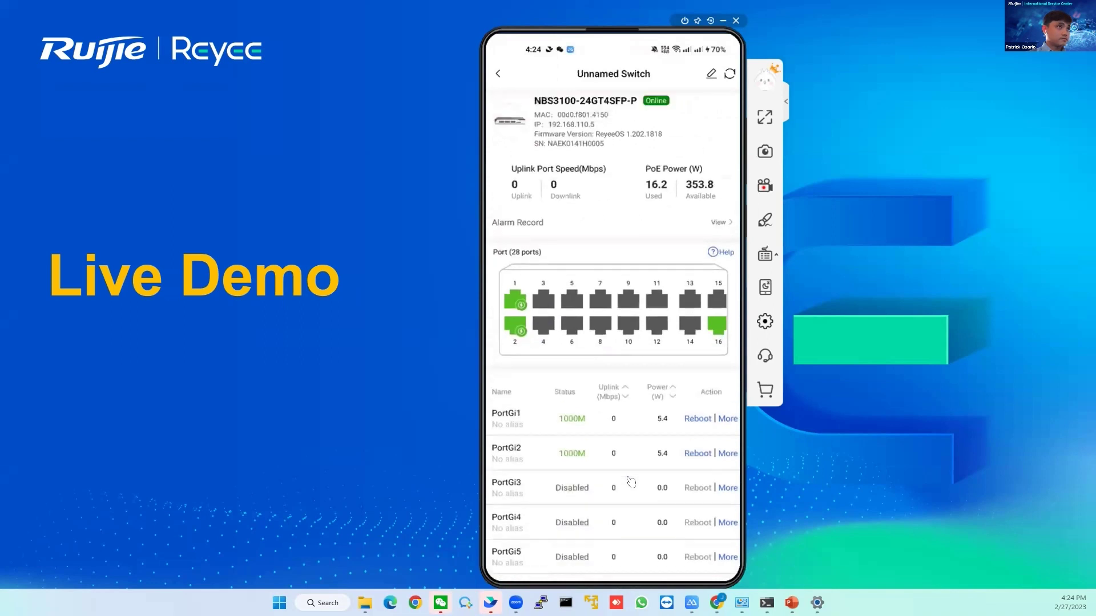
scroll(630, 482, "down", 3)
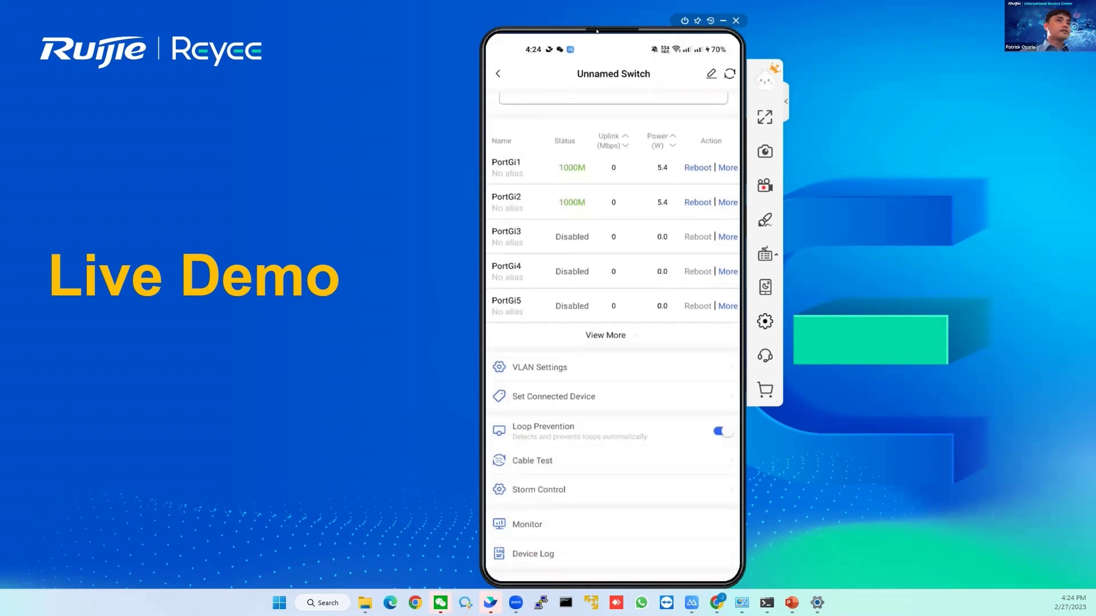
left_click(691, 602)
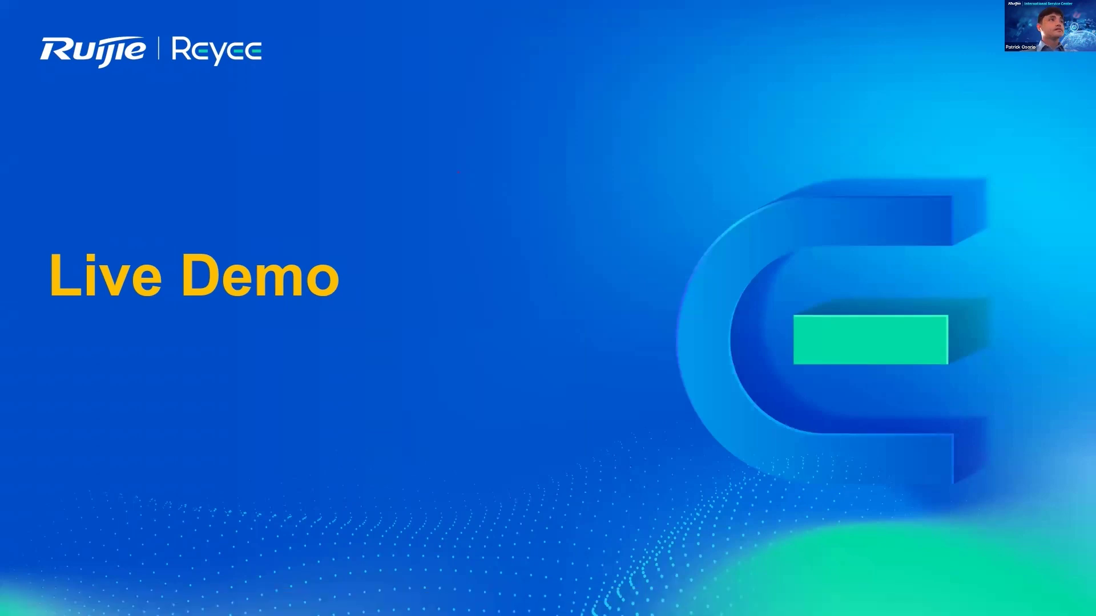
key("Right")
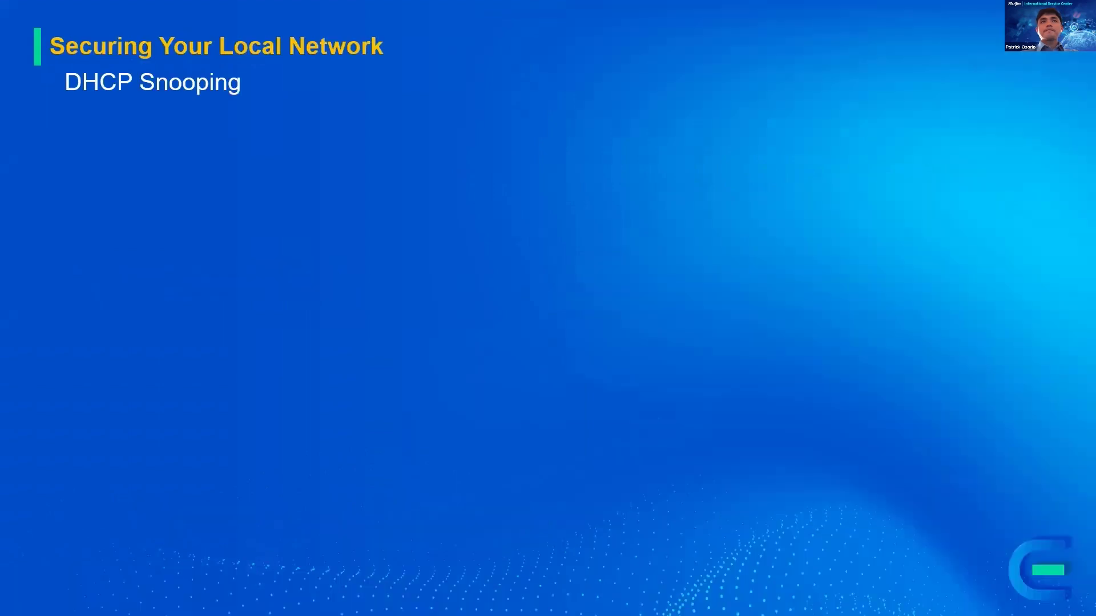
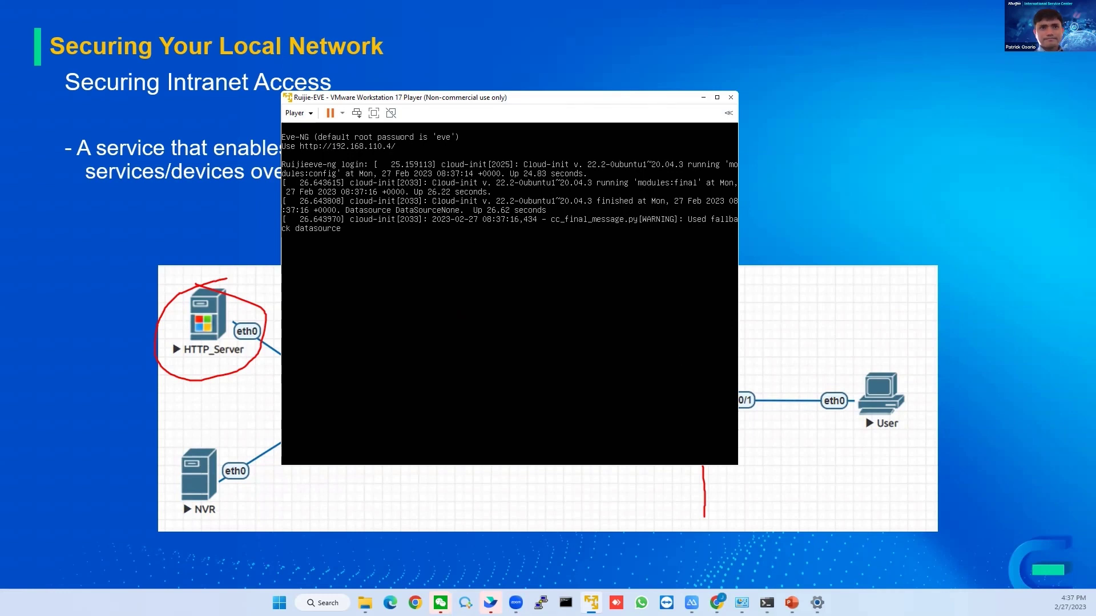
Leave the EVE-NG console and advance the slideshow to the Live Demo slide
key("alt+Tab")
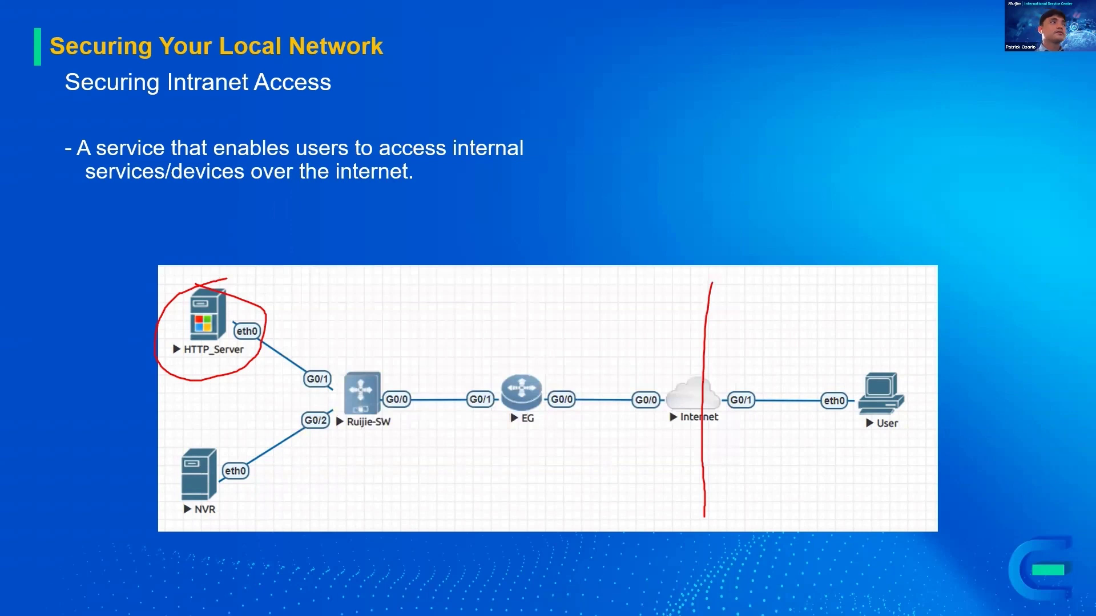
key("Right")
key("Right")
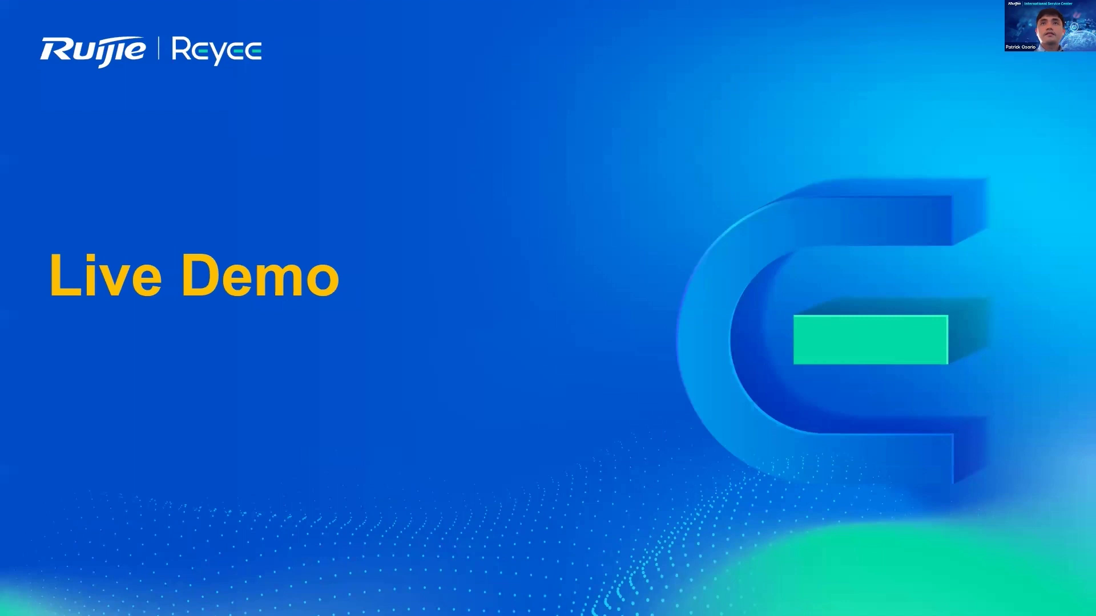
Switch to the Reyee2 network and start a new tunnel under Intranet Access
key("alt+Tab")
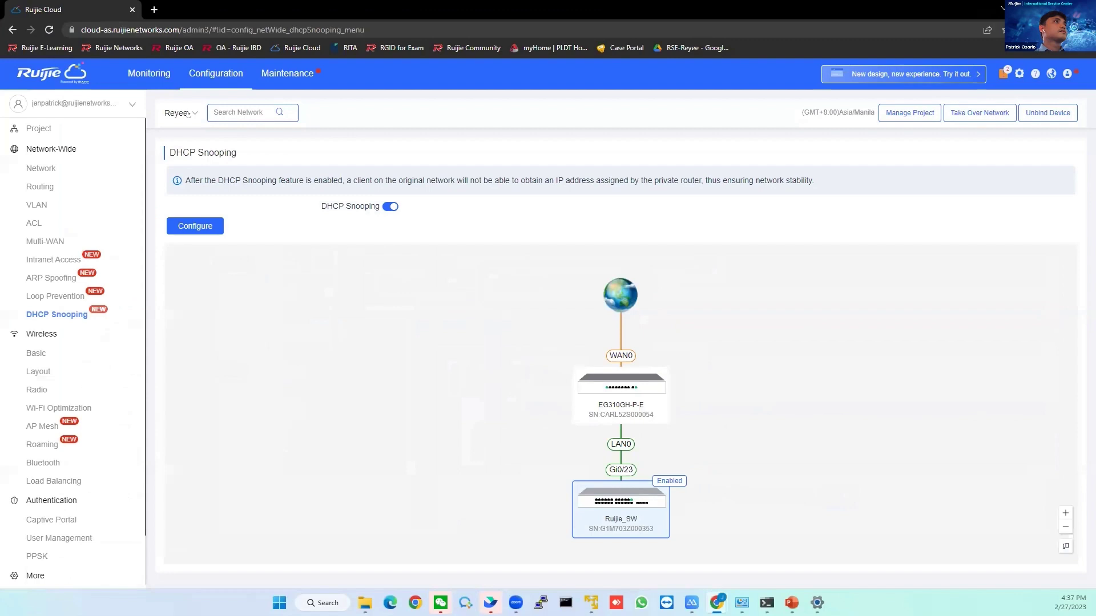
left_click(188, 114)
left_click(206, 190)
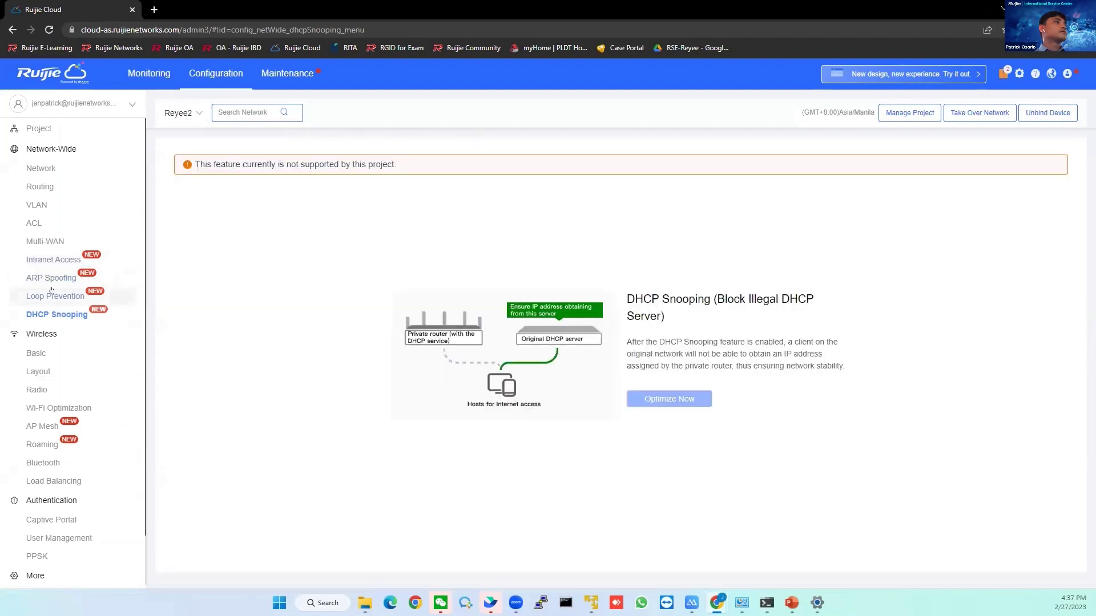
left_click(53, 259)
left_click(292, 271)
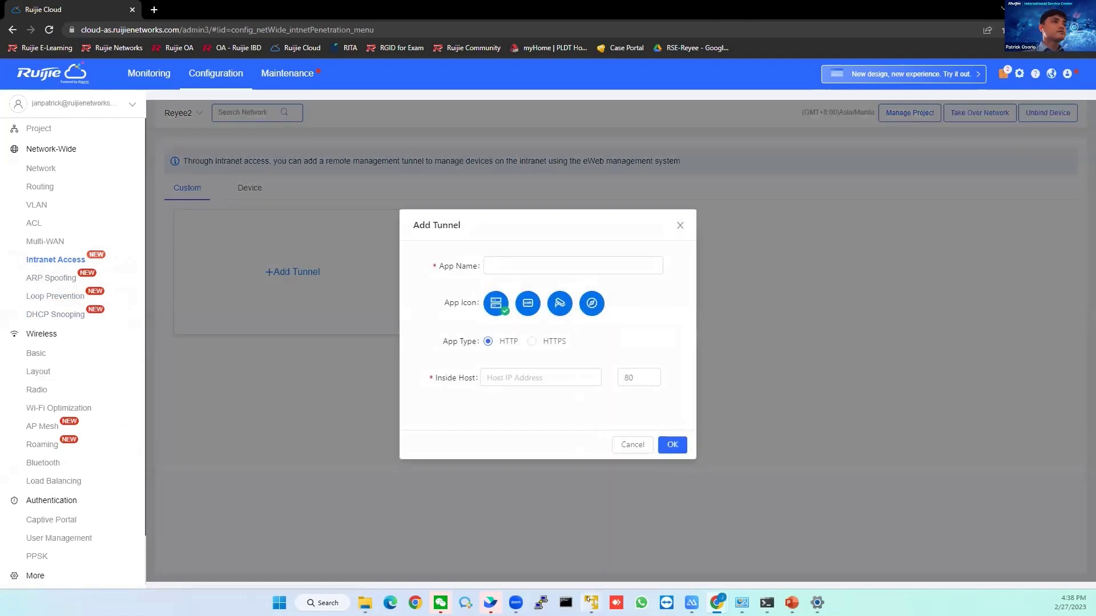
left_click(590, 602)
left_click(590, 601)
Create the HTTPS tunnel 'EVE-ng' to inside host 192.168.110.4 and enable it
left_click(514, 262)
type("EVE-ng")
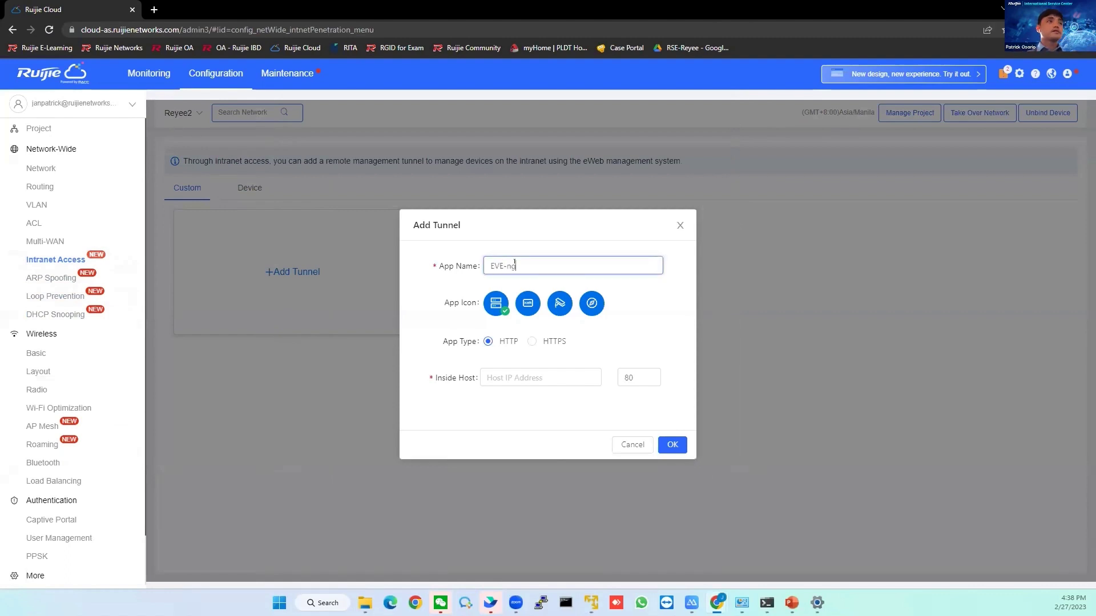
left_click(532, 341)
left_click(524, 371)
type("1")
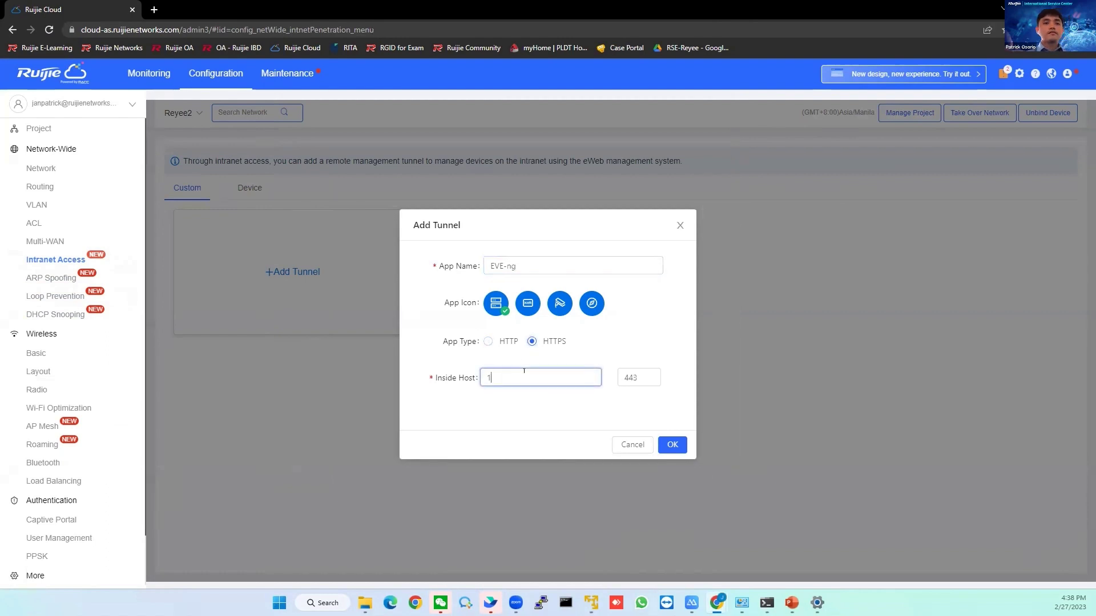
type("92.168.110.4")
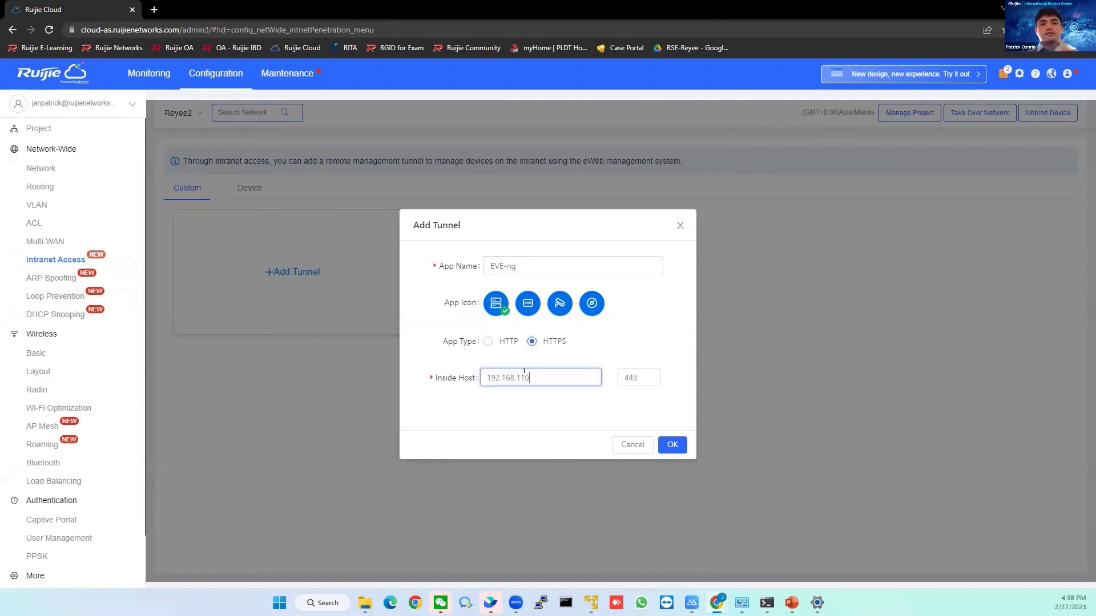
left_click(664, 445)
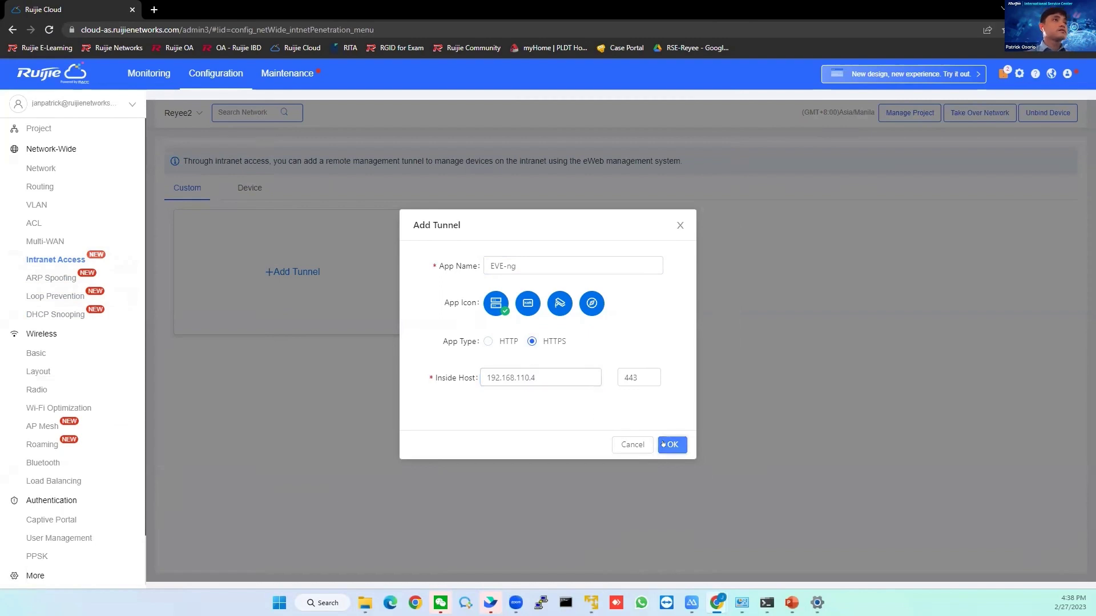
left_click(627, 229)
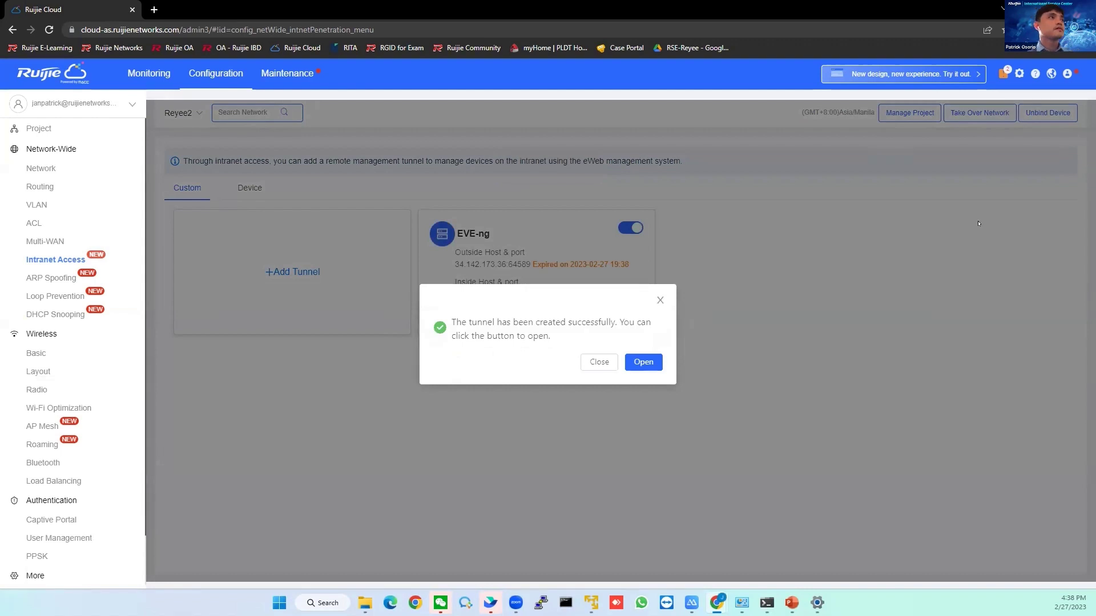
Try the tunnel's outside address and configuration page, both of which are unreachable
right_click(636, 362)
left_click(637, 362)
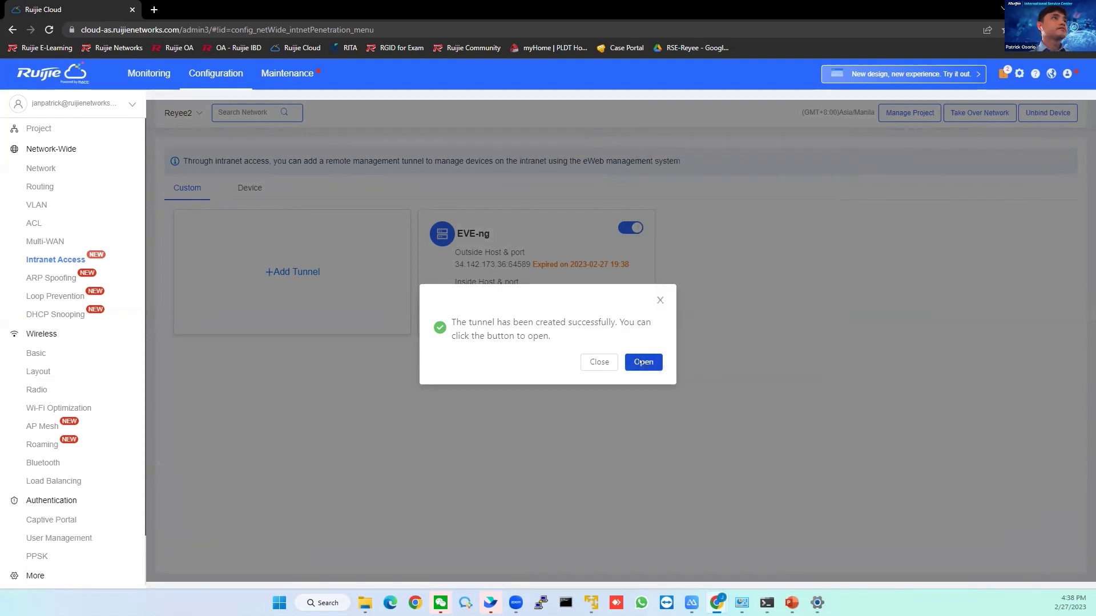
left_click(639, 362)
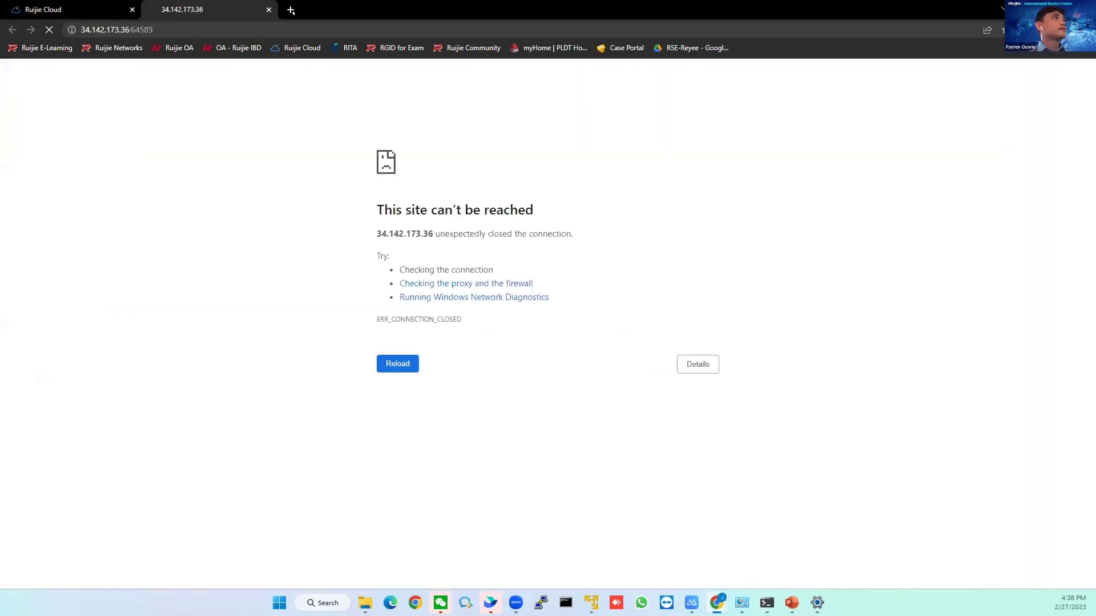
left_click(267, 9)
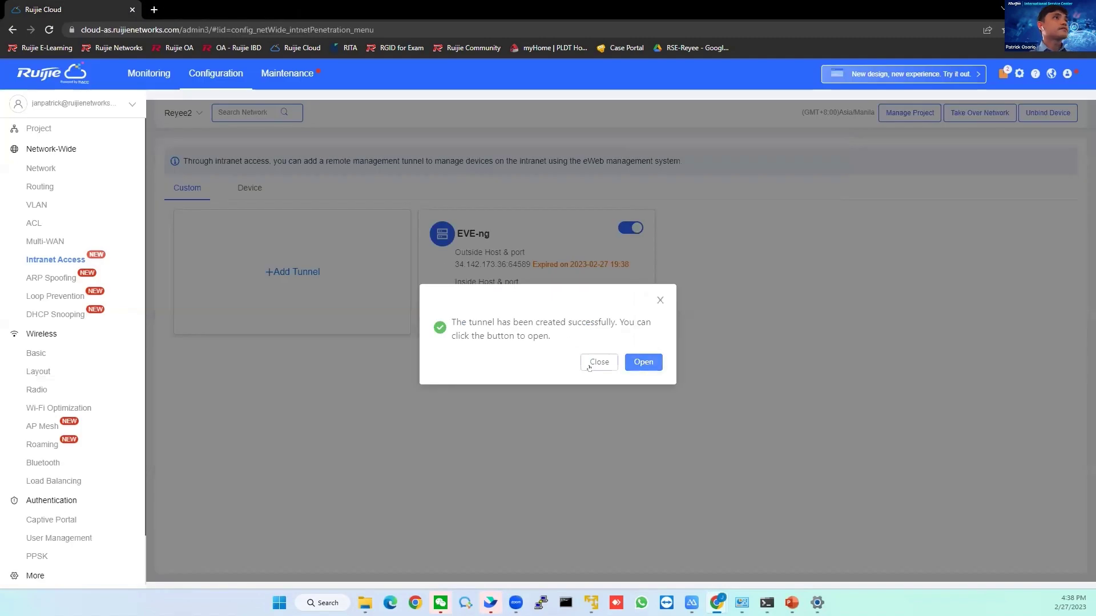
left_click(594, 363)
left_click(449, 323)
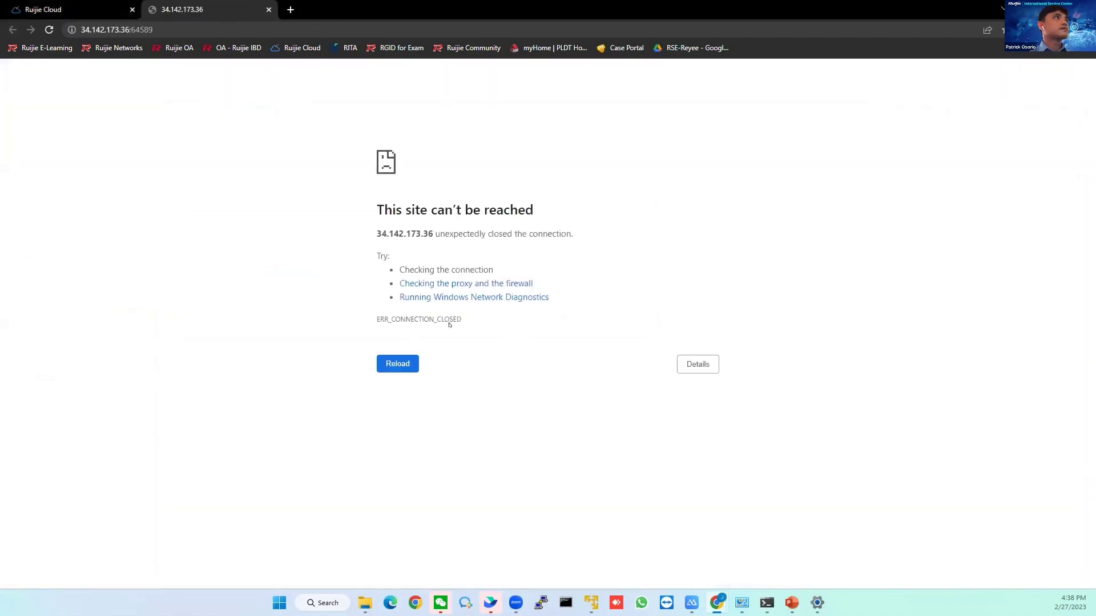
left_click(269, 9)
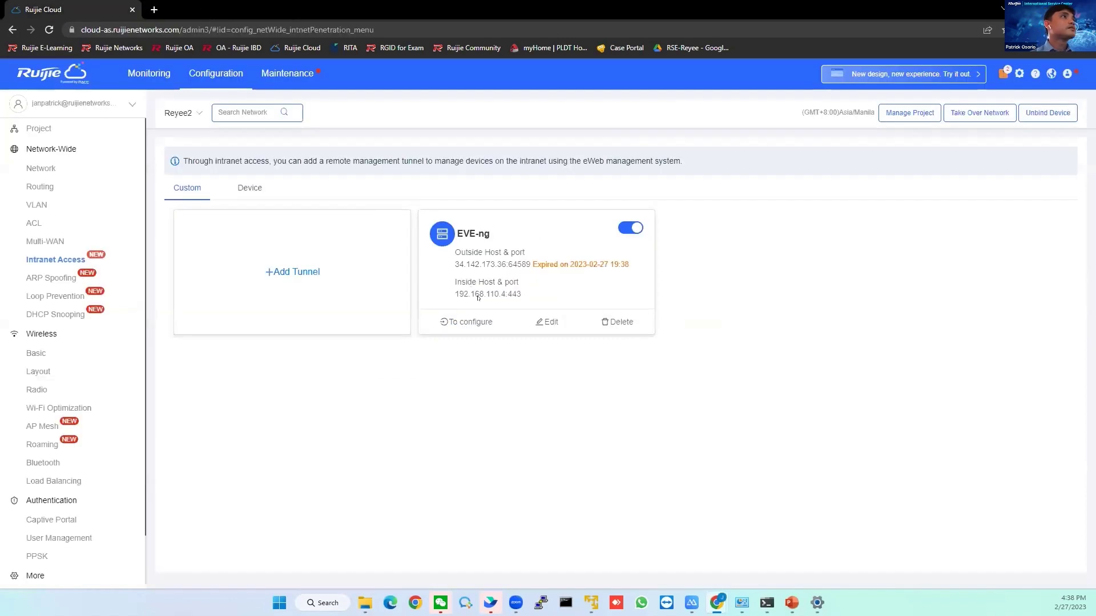
Load 192.168.110.4 directly in a new tab to confirm the EVE-NG login works locally
left_click(591, 604)
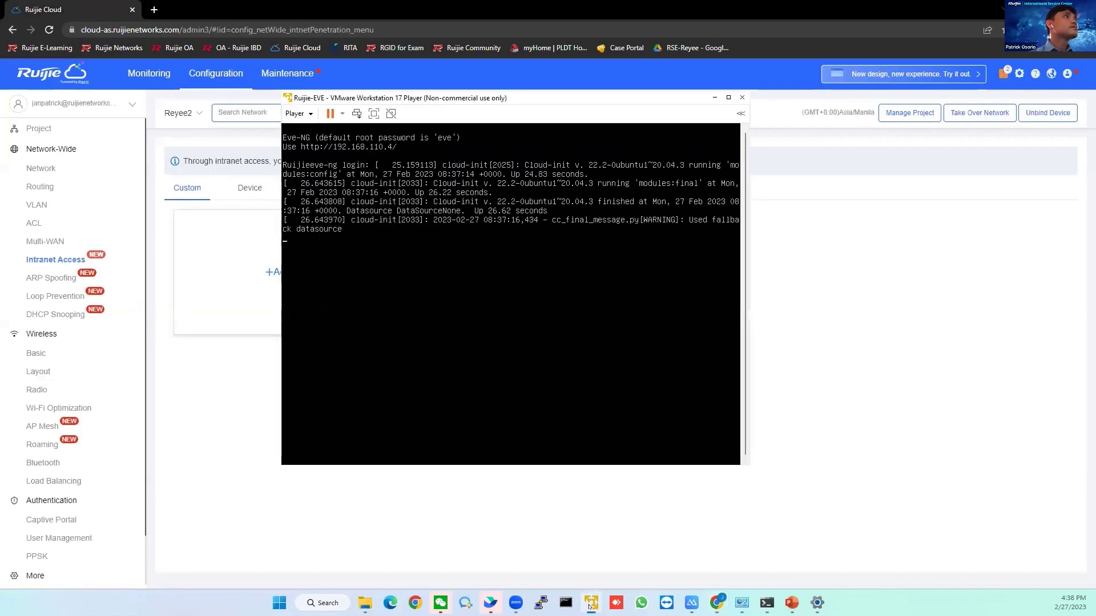
left_click(591, 604)
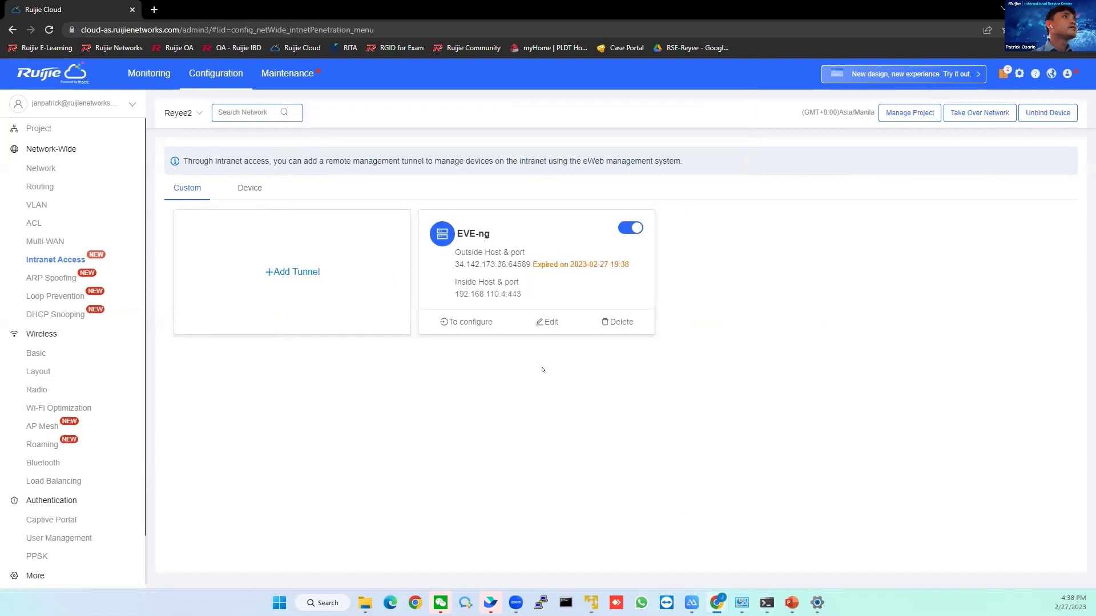
left_click(154, 9)
type("192")
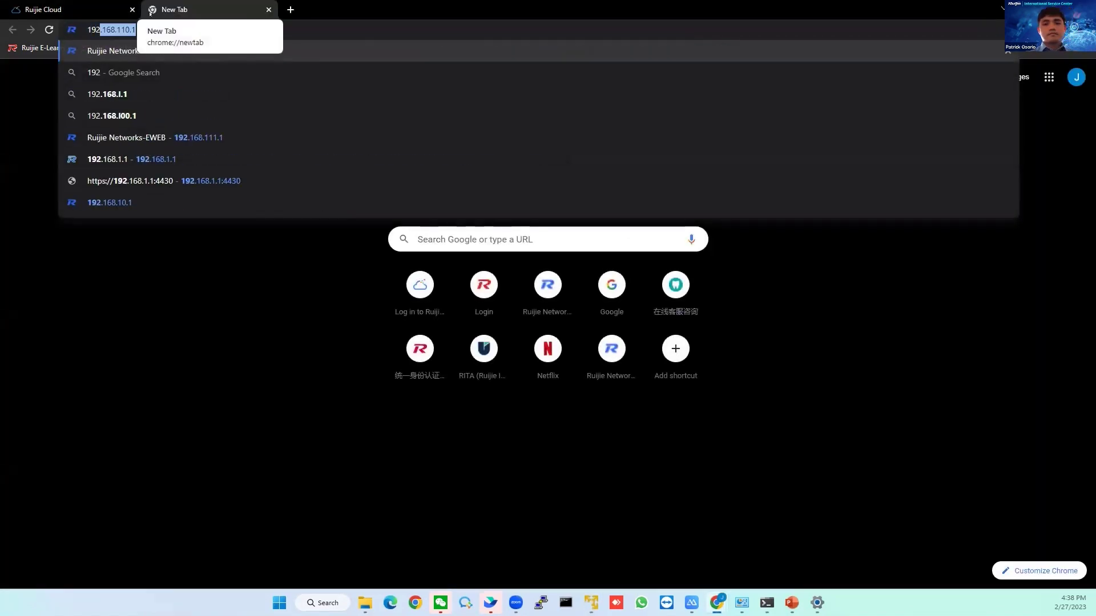
type(".168.110.4")
key("Return")
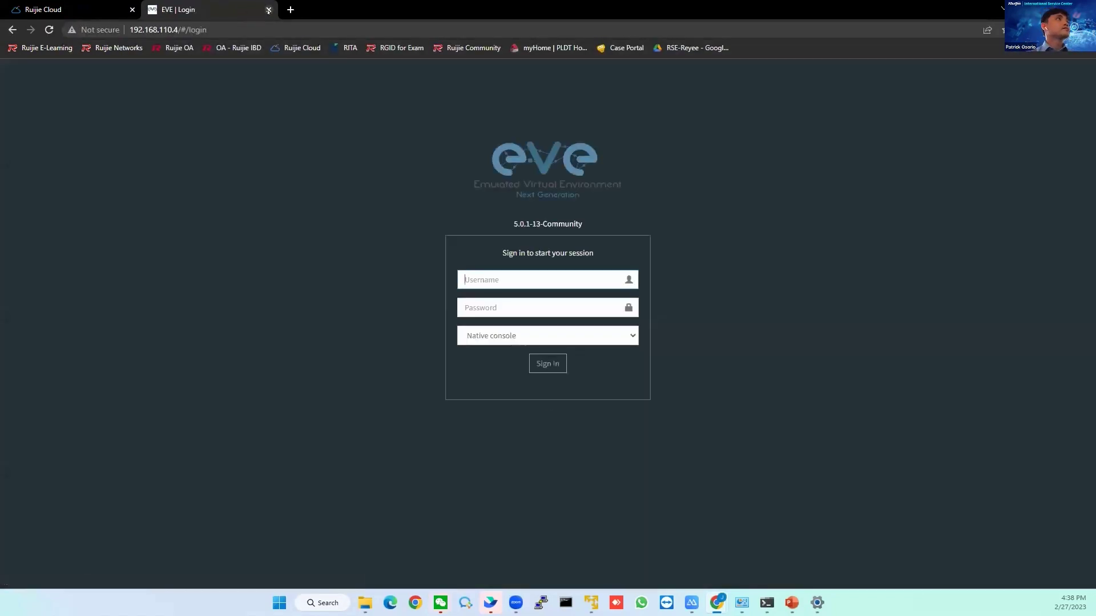
left_click(269, 10)
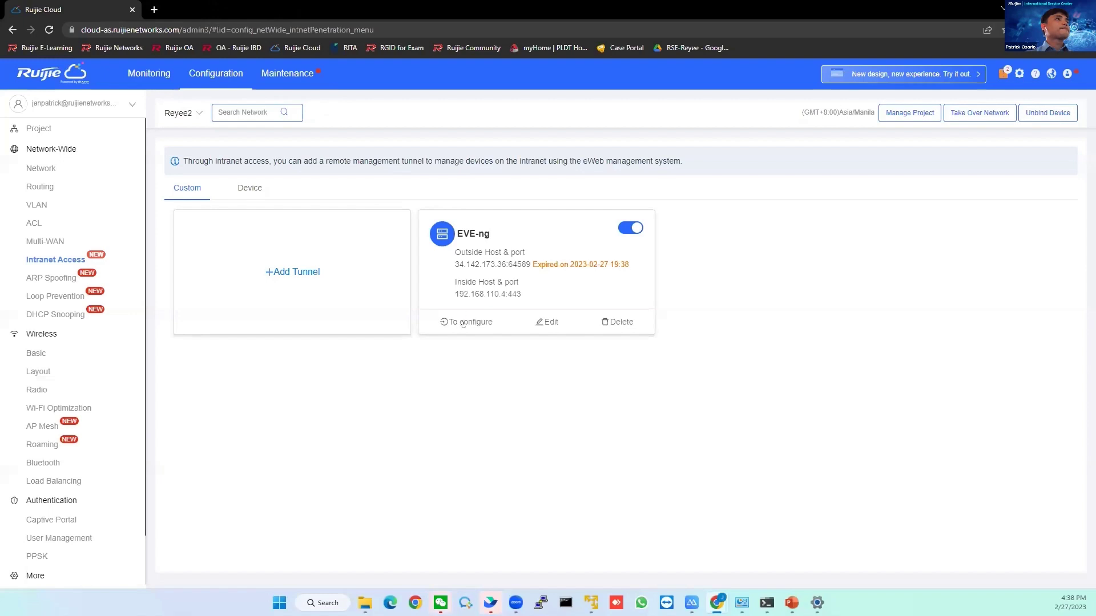
Retry the configuration page, then request deletion of the EVE-ng tunnel
left_click(463, 321)
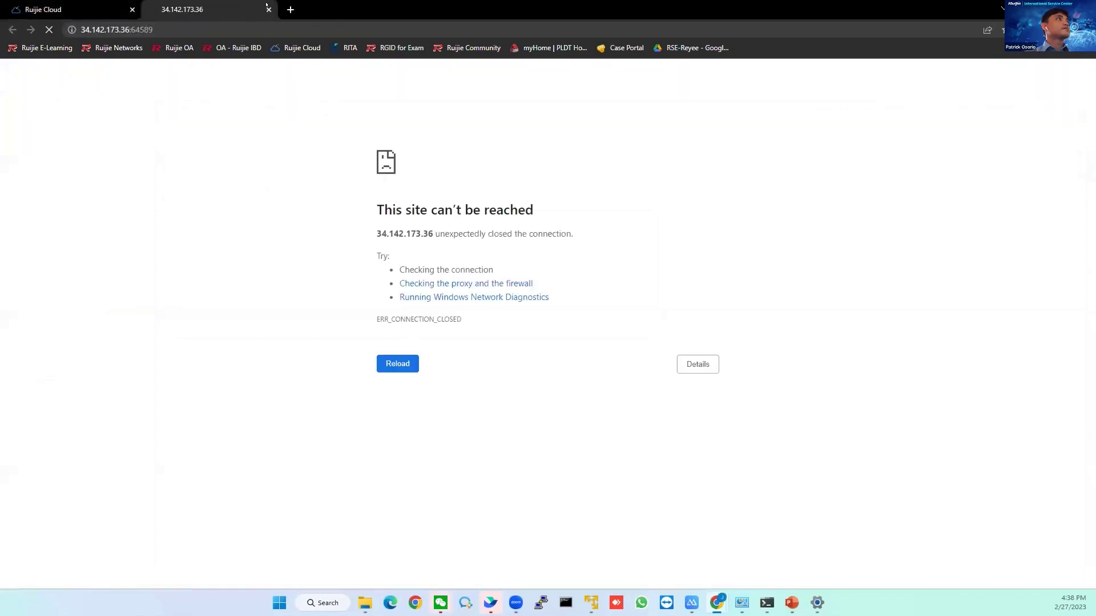
left_click(269, 10)
left_click(618, 321)
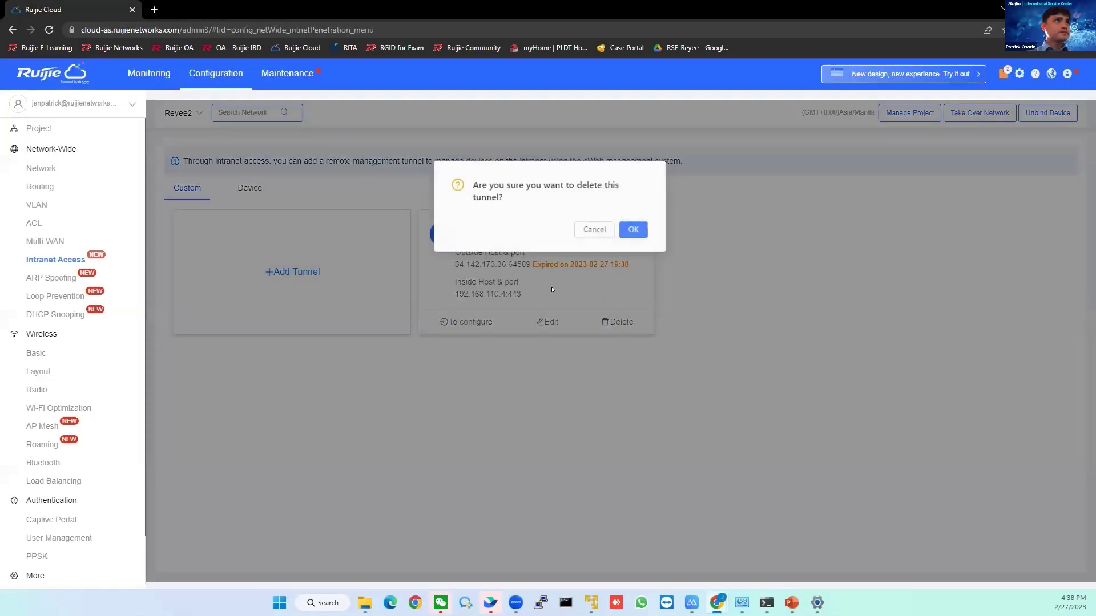
Delete the old tunnel and create 'Eve-ng' to 192.168.110.4 on port 80
left_click(632, 229)
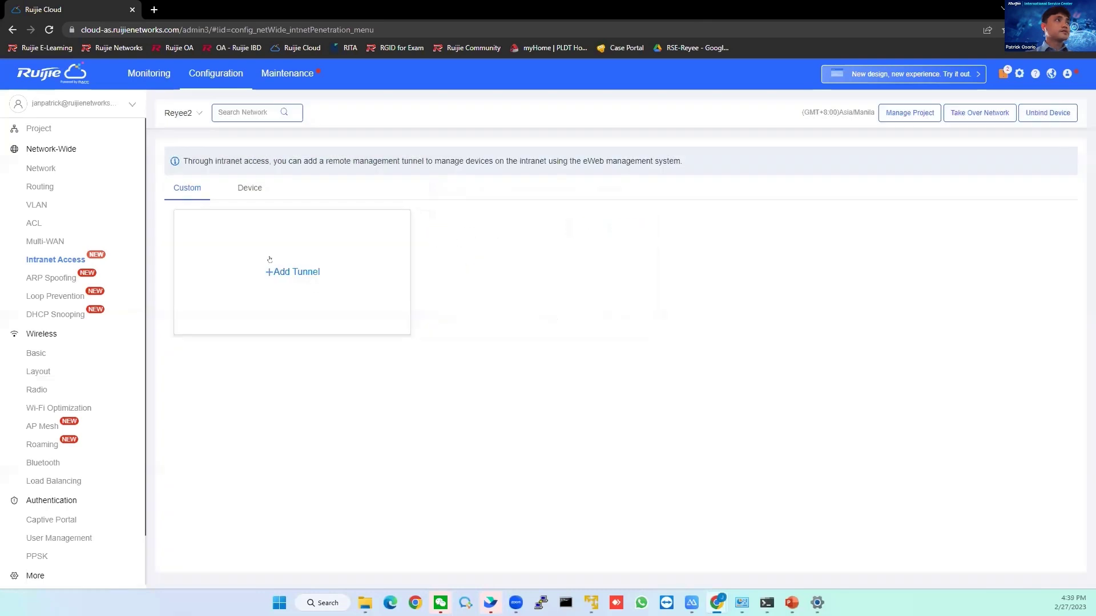
left_click(269, 259)
left_click(498, 265)
type("Eve-ng")
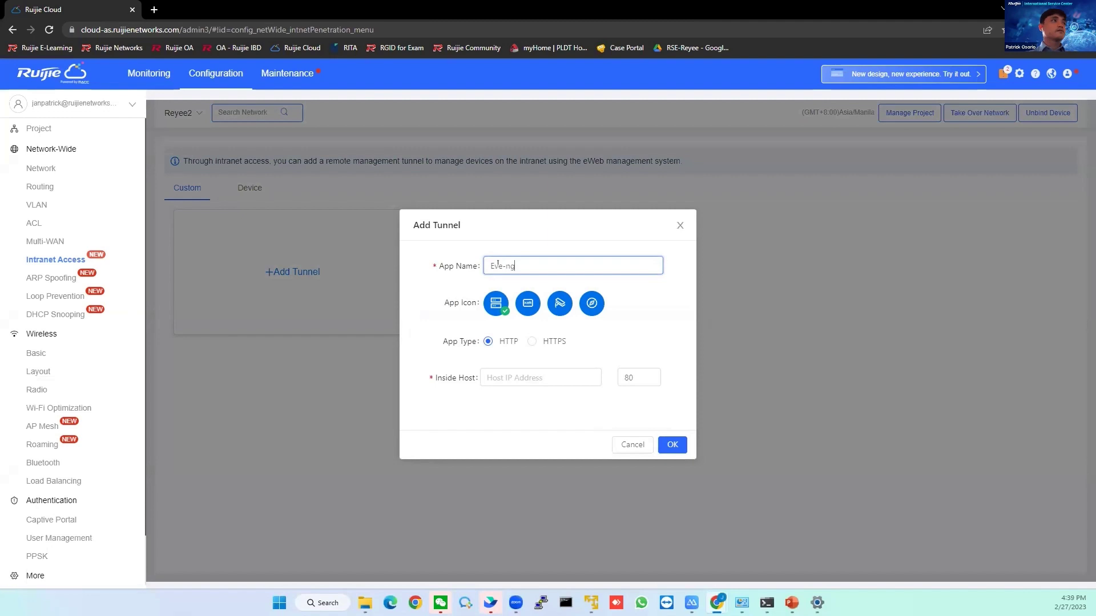
left_click(548, 376)
type("192")
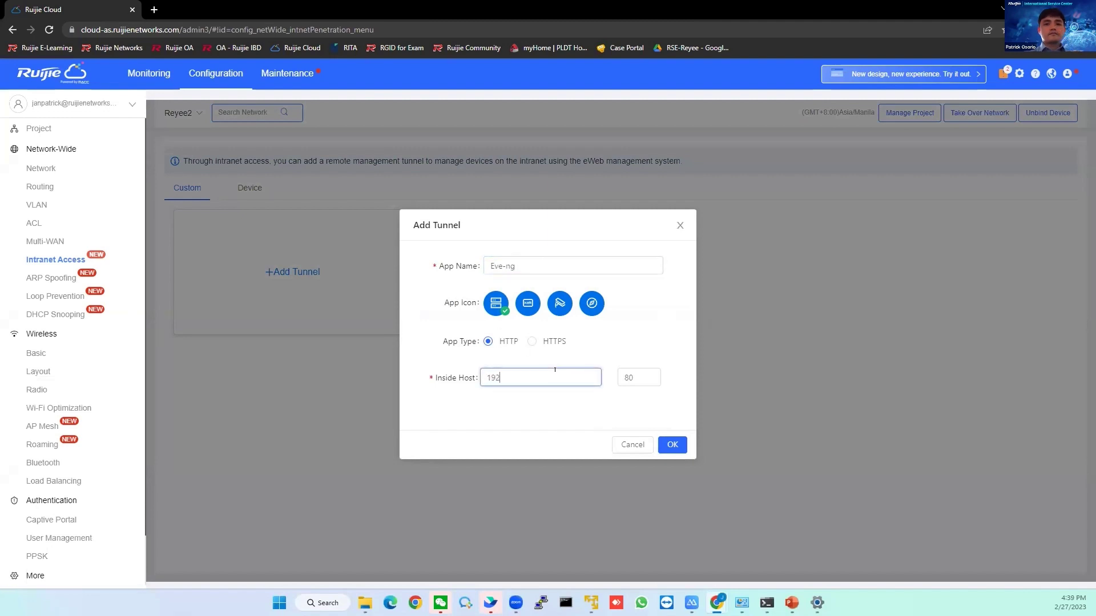
type(".168.110.4")
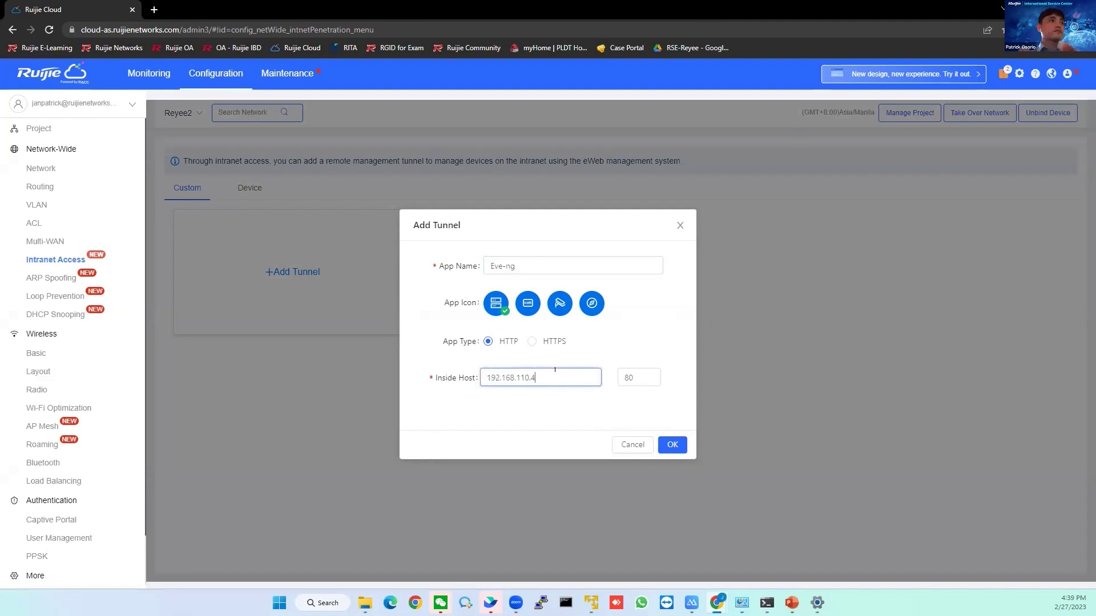
left_click(672, 445)
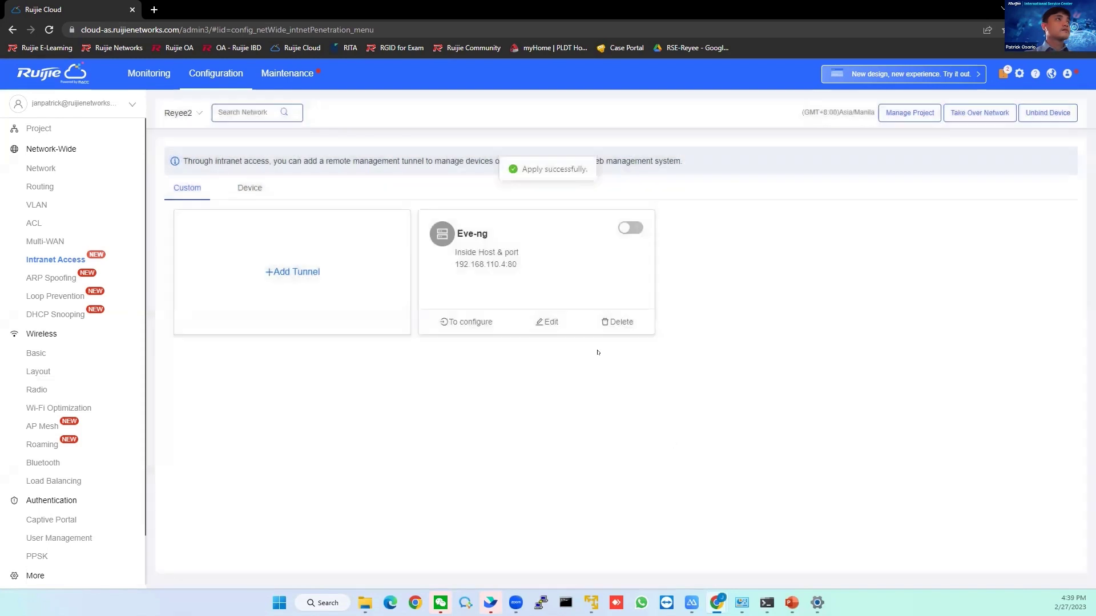
Switch on the Eve-ng tunnel, retrying after the first attempt fails
left_click(625, 229)
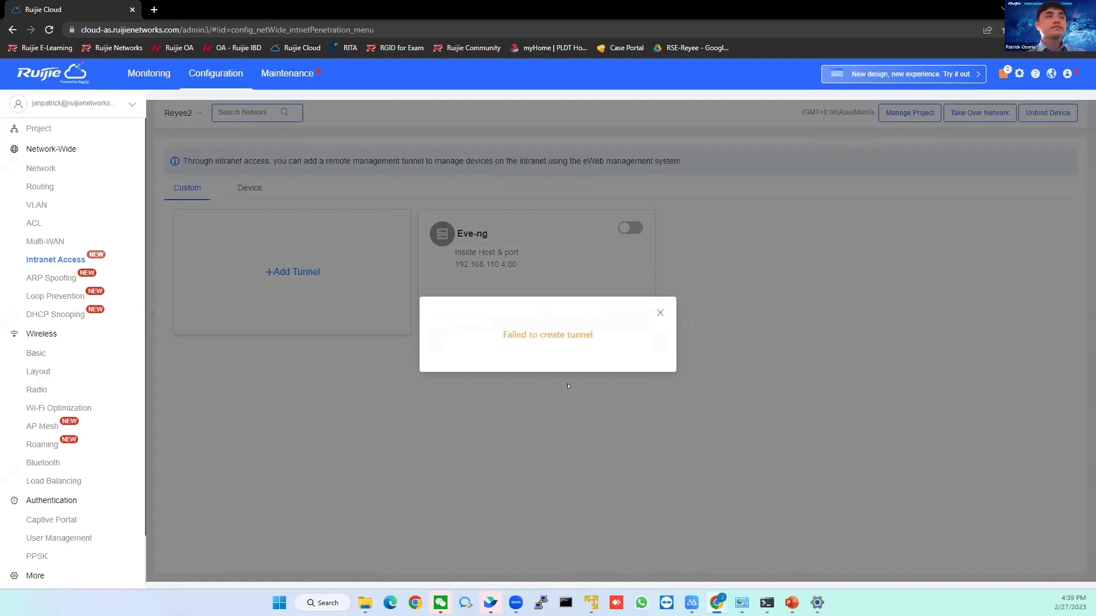
left_click(660, 313)
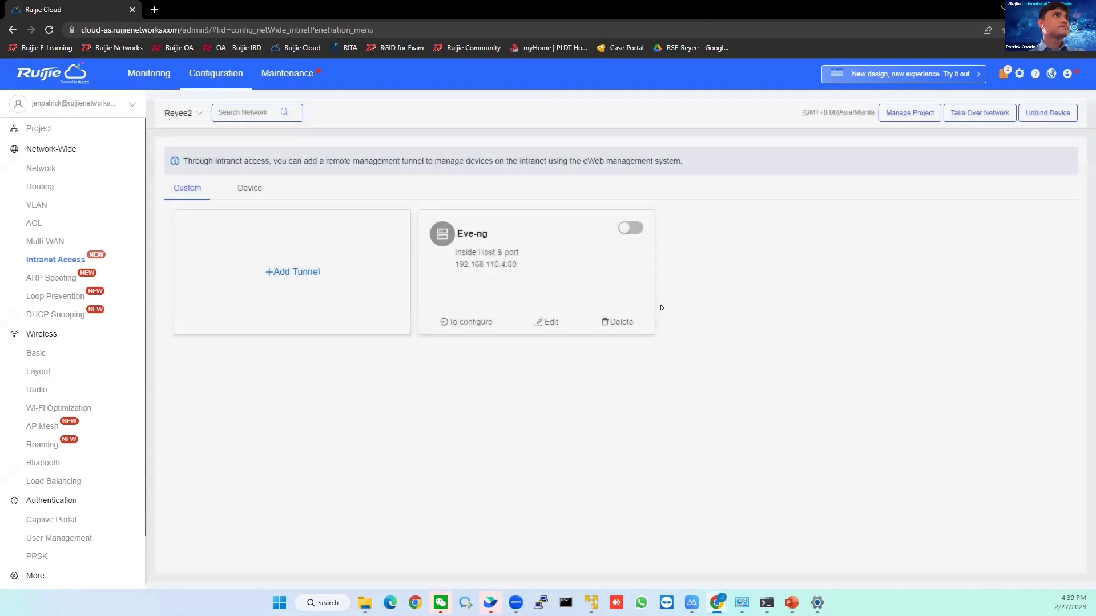
left_click(632, 227)
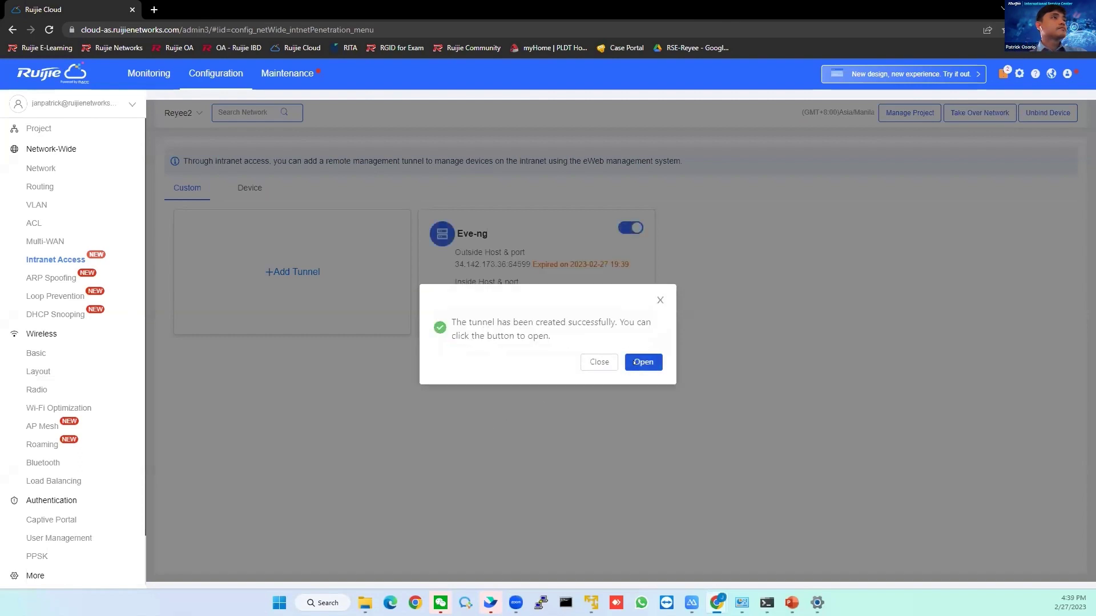
Open the EVE-NG login page through outside address 34.142.173.36:64599
left_click(643, 361)
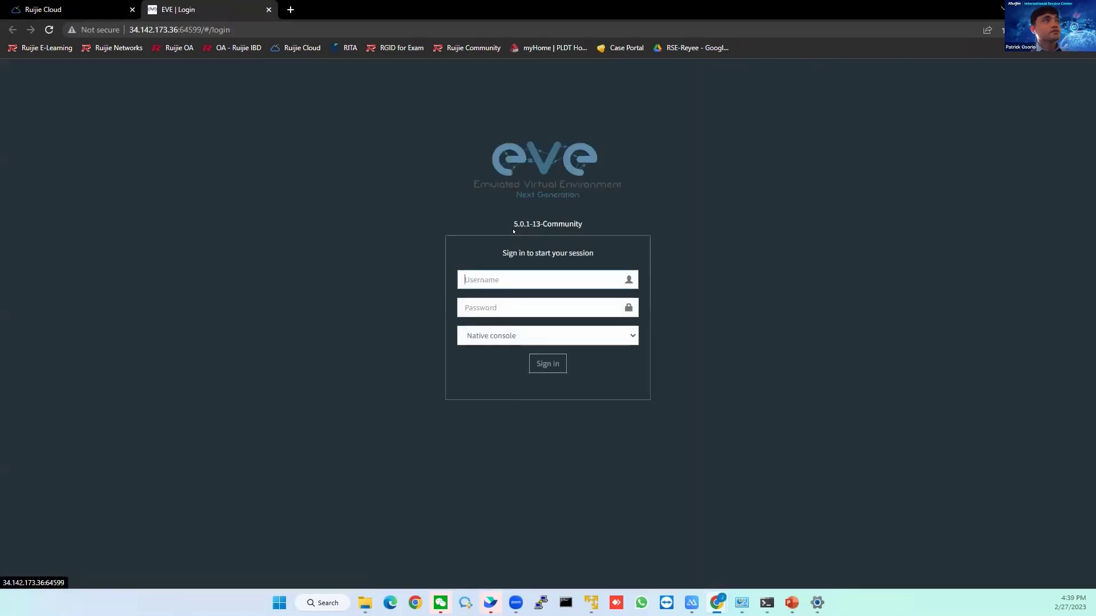
left_click(253, 23)
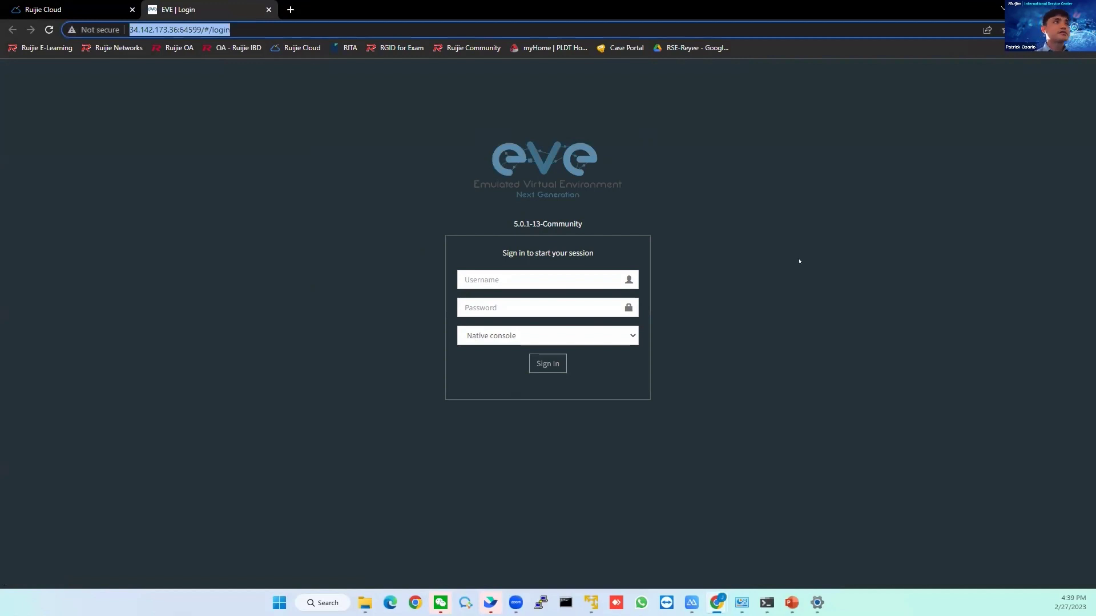
key("alt+Tab")
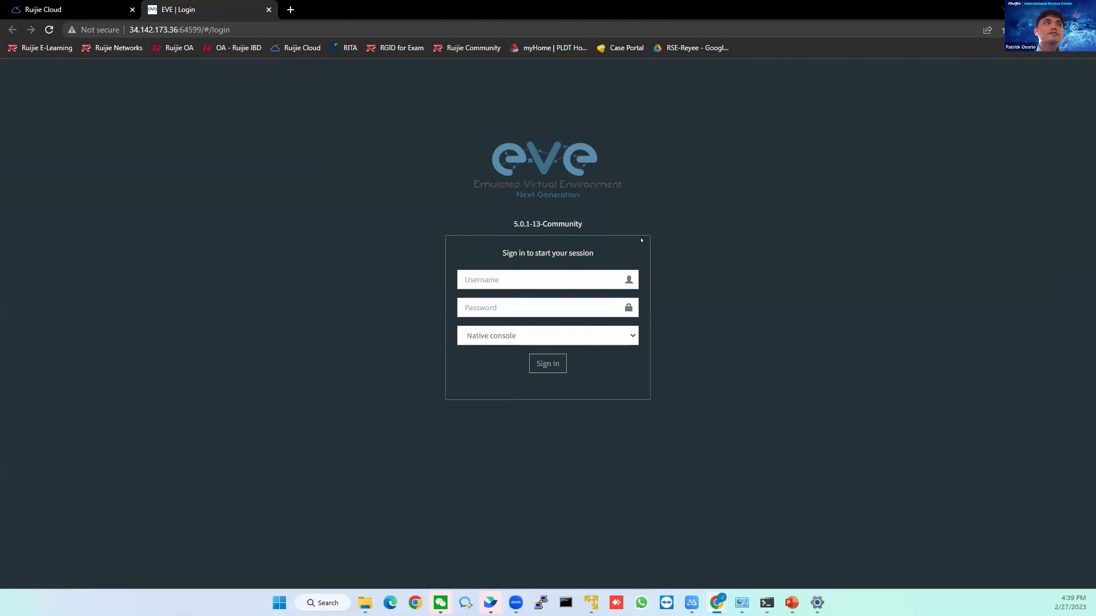
left_click(508, 279)
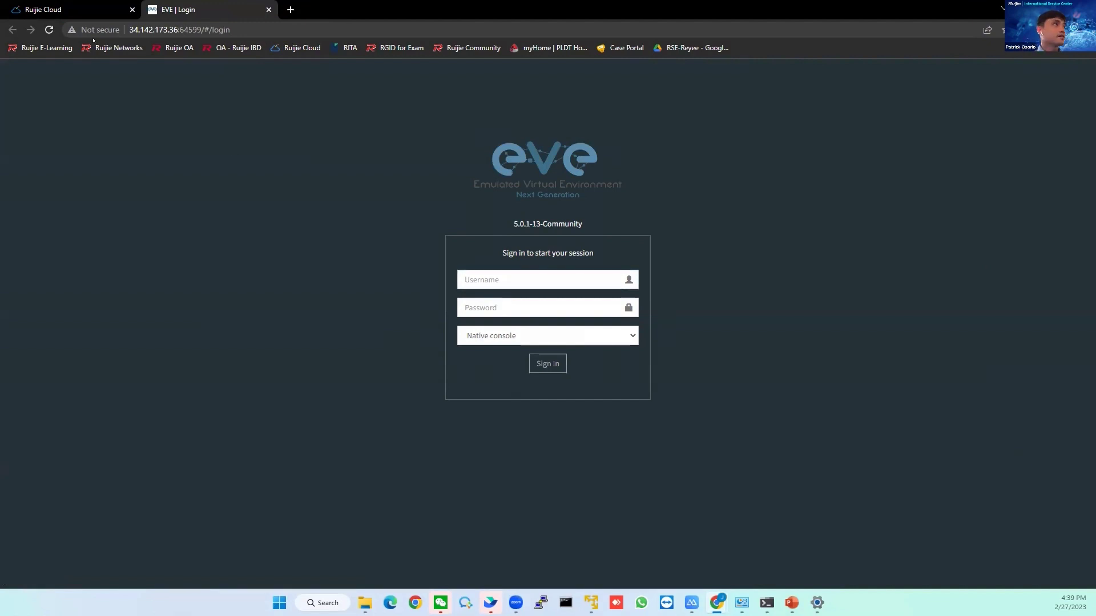
Back in Ruijie Cloud, dismiss the confirmation and highlight the tunnel's expiry time and outside host:port
left_click(71, 10)
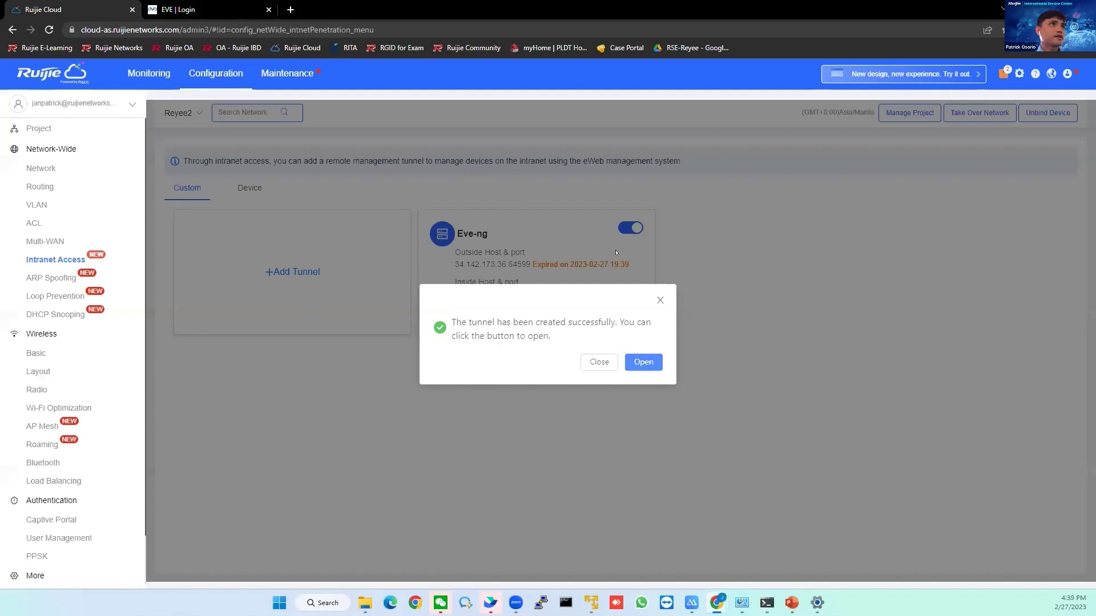
left_click(659, 300)
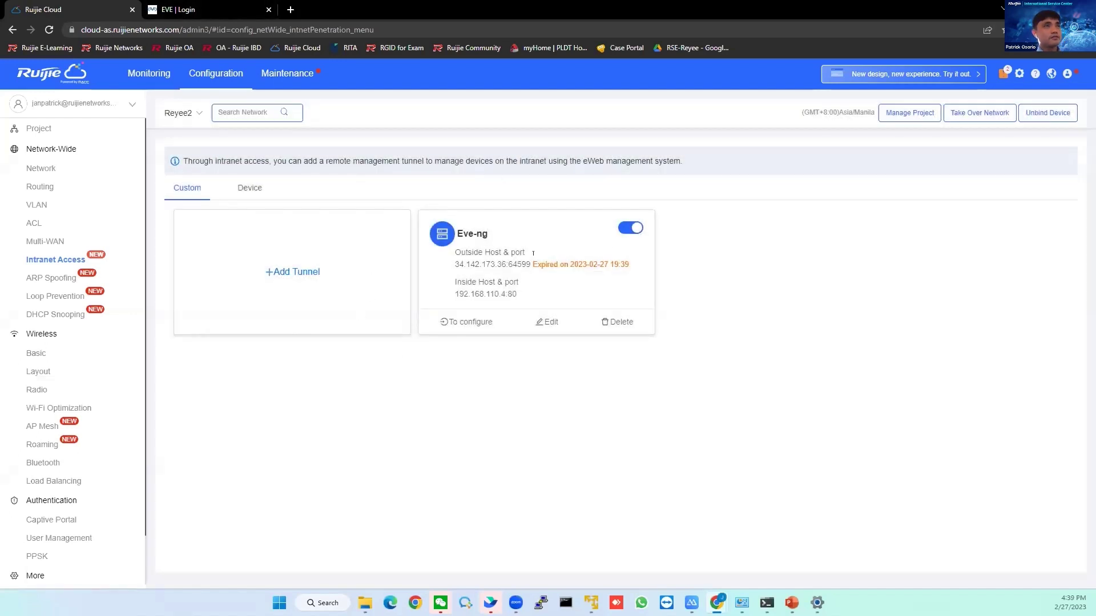
left_click_drag(536, 264, 634, 267)
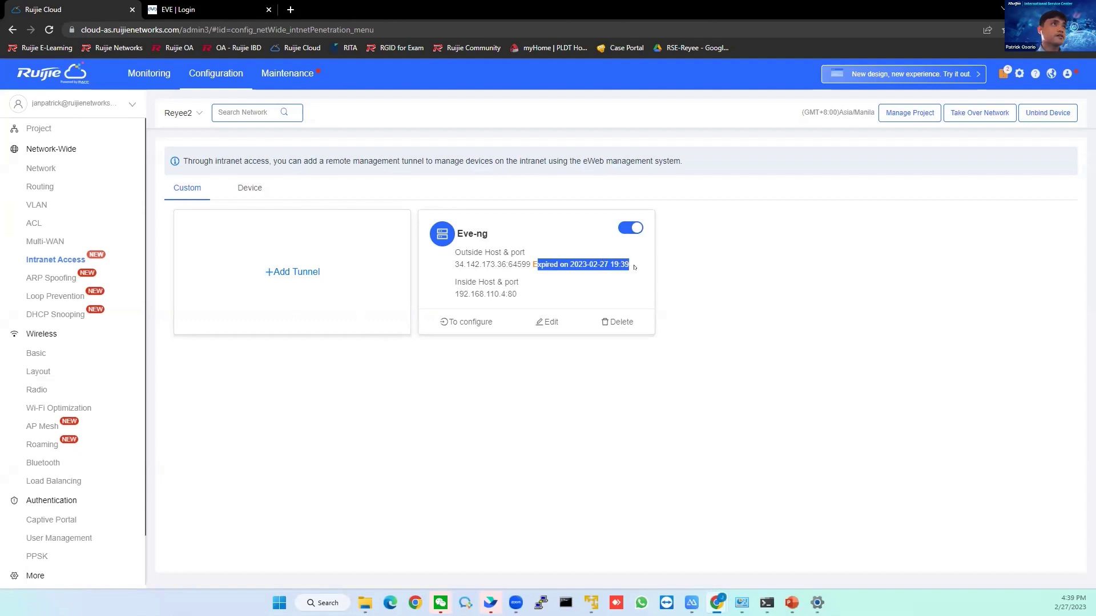
left_click(623, 262)
triple_click(620, 262)
left_click(613, 260)
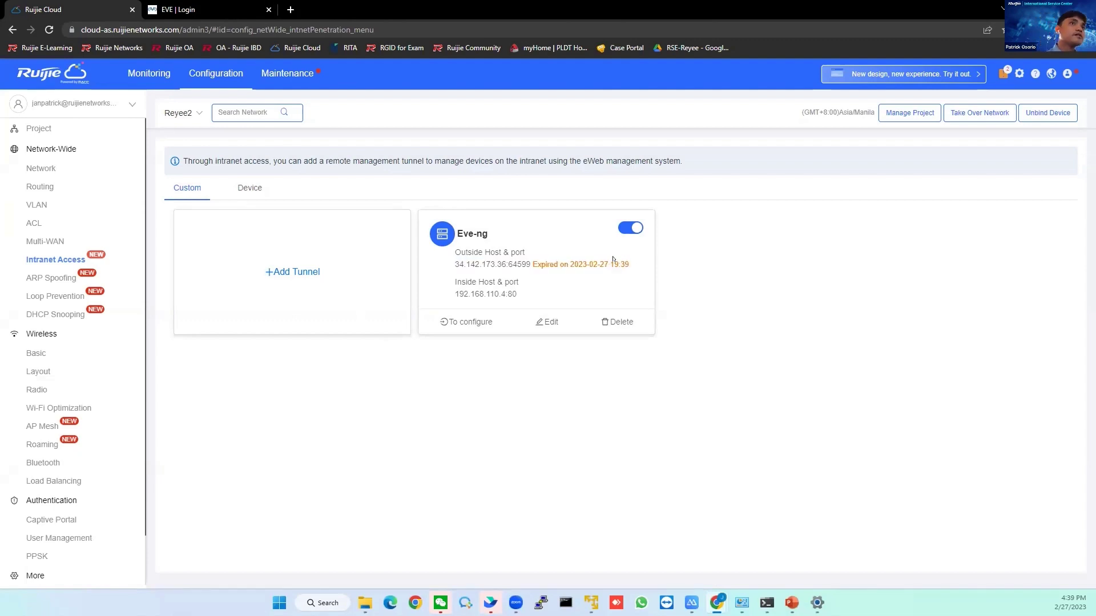
left_click(202, 12)
Sign in to EVE-NG as admin with its password, declining the browser's save-password prompt
left_click(509, 278)
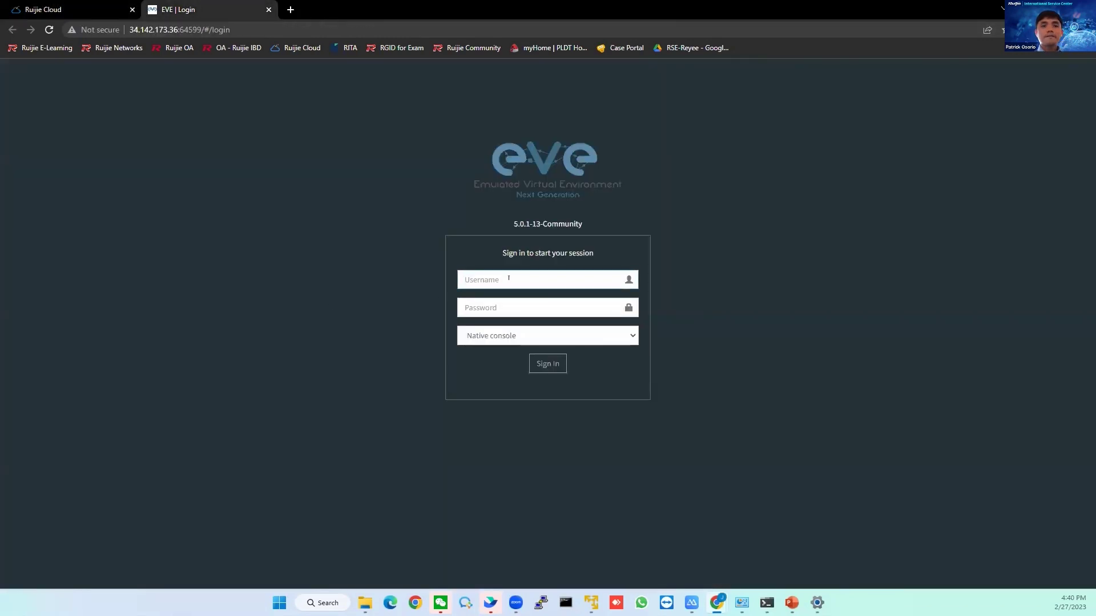
key("Tab")
left_click(549, 364)
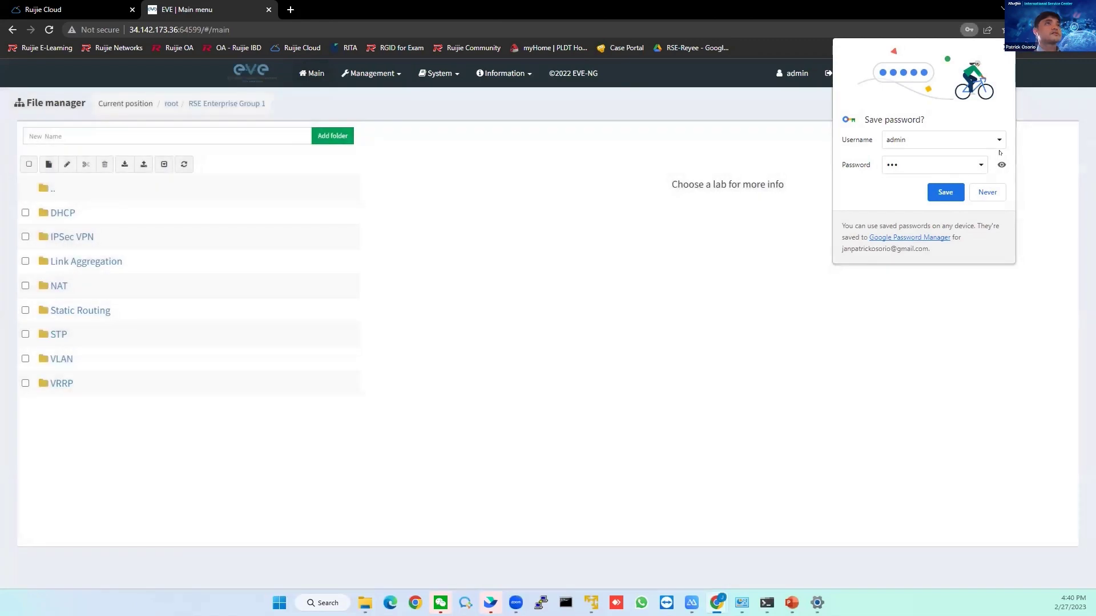
left_click(975, 196)
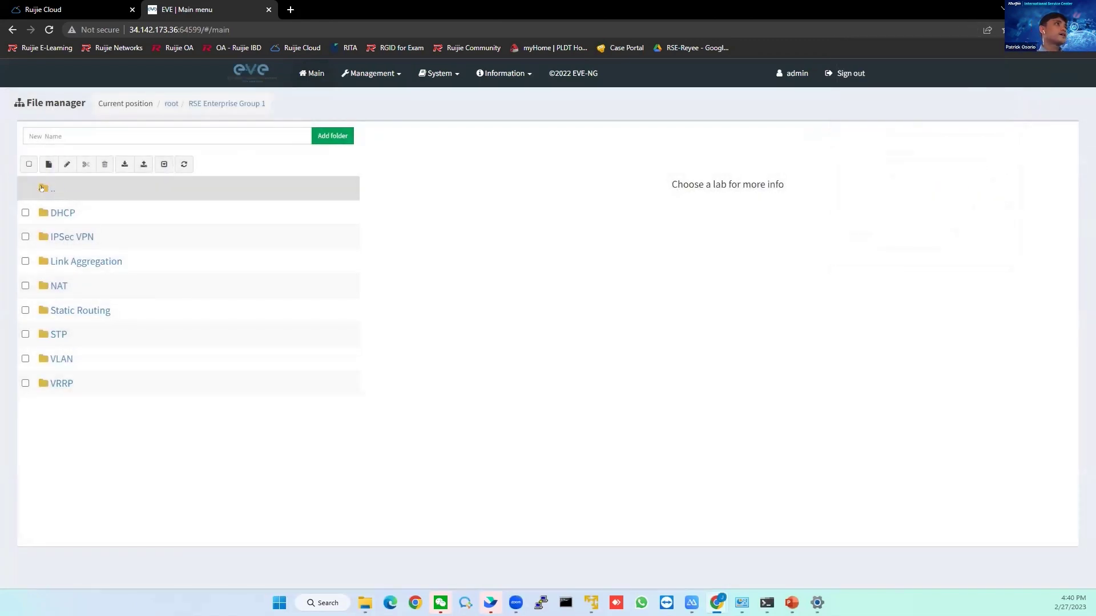
Browse the file manager to the RSE Enterprise Group 1 lab folder
double_click(72, 188)
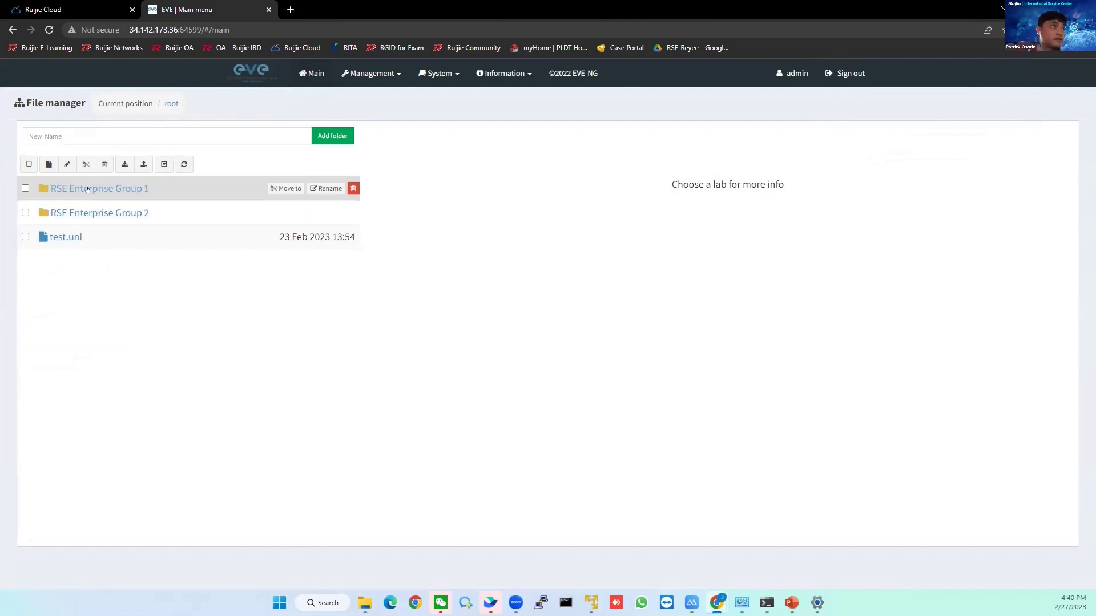
double_click(88, 188)
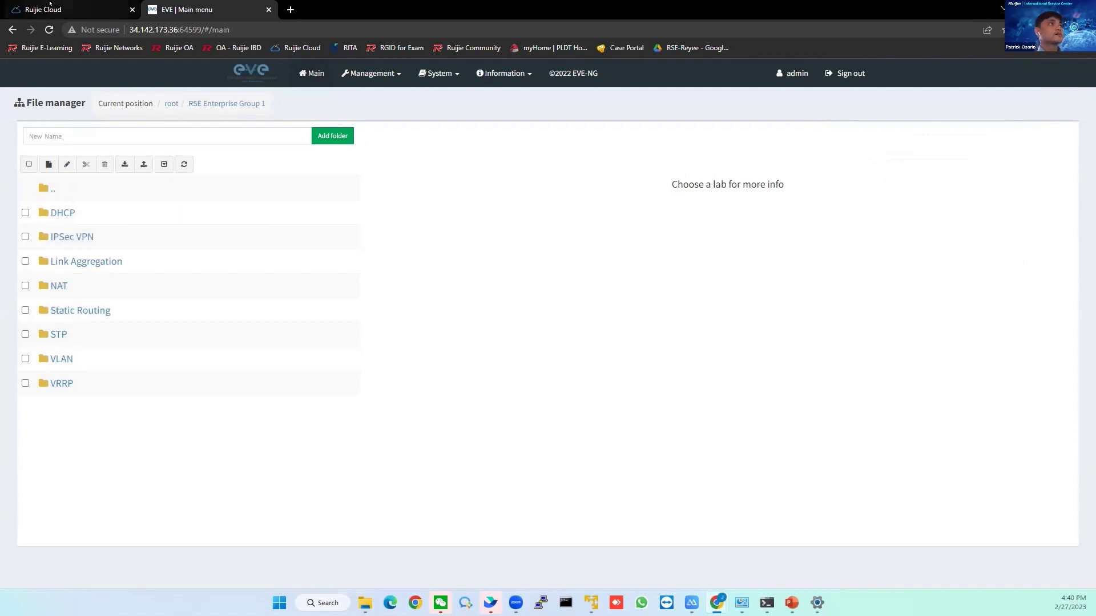
left_click(74, 4)
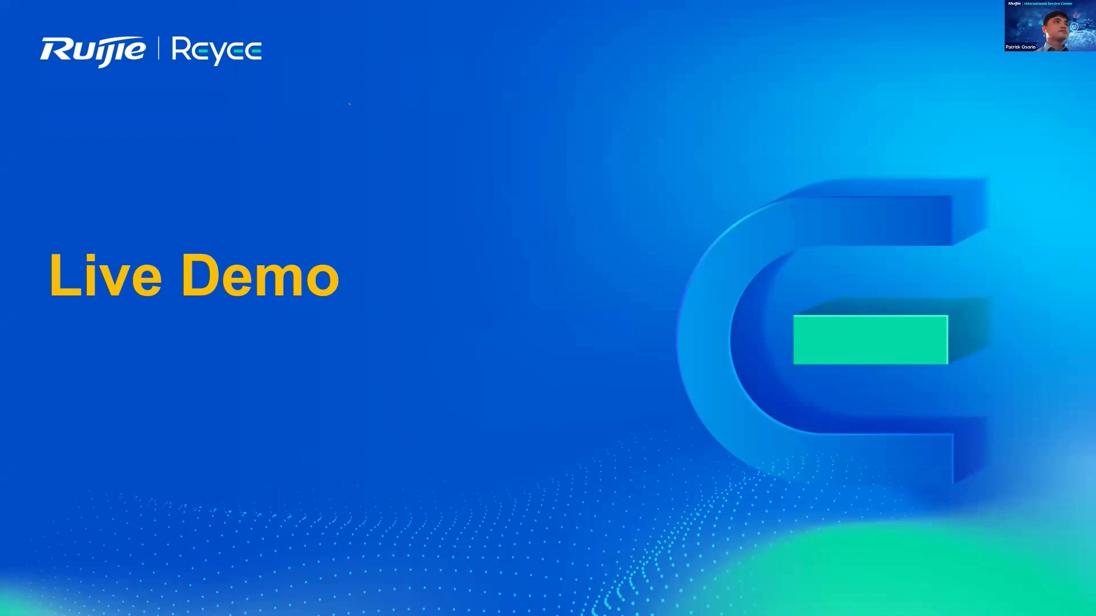
Advance the slideshow to the 'Securing Your Local Network' diagram slide
key("Right")
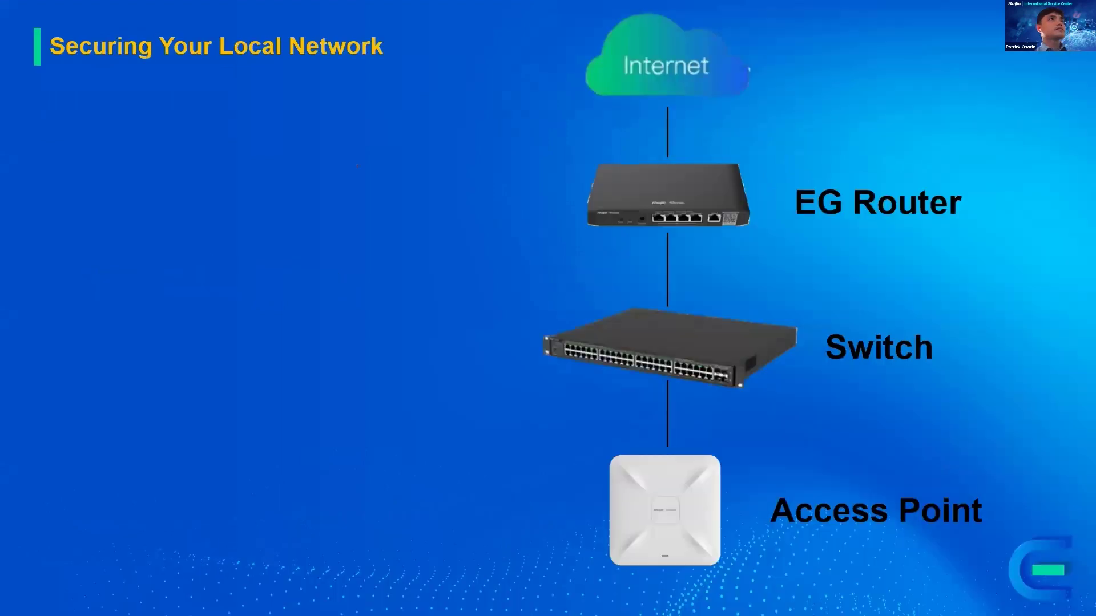